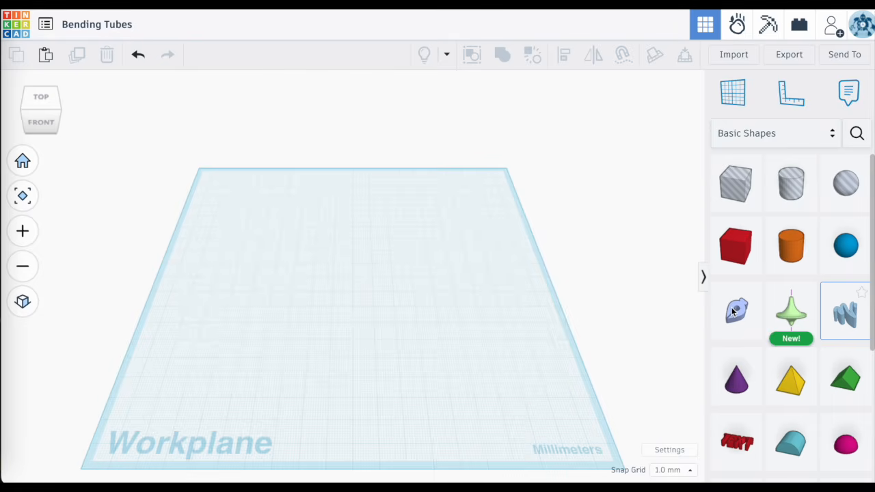
Step: Add an extruded sketch shape to the workplane and draw a closed 10 mm square with one corner on the origin
mouse_move(734, 313)
mouse_down()
mouse_move(348, 225)
mouse_move(242, 293)
mouse_move(277, 315)
mouse_up()
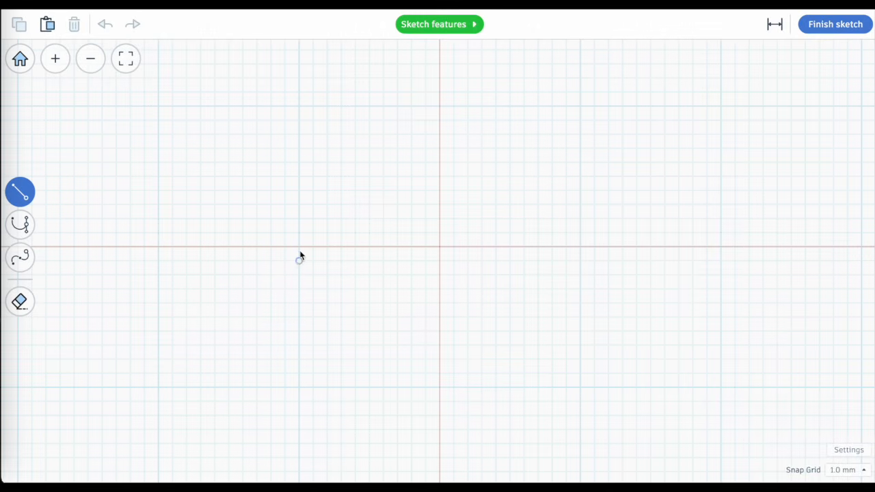
click(299, 106)
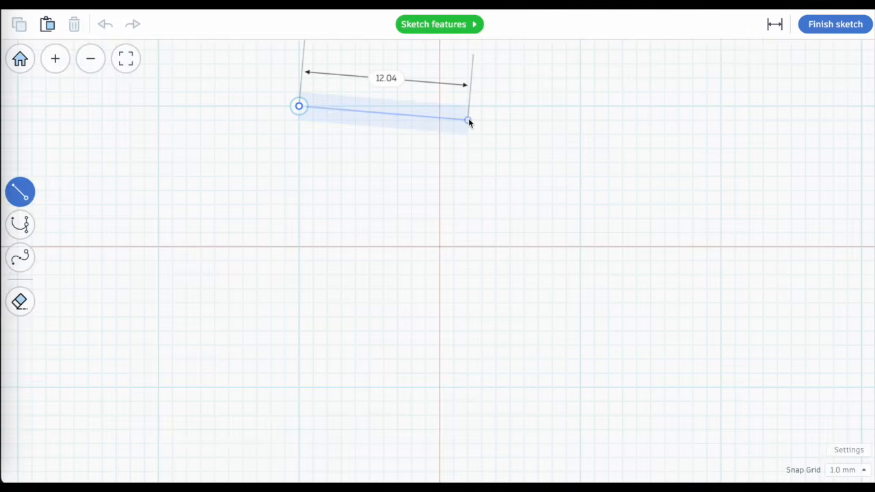
click(438, 105)
click(438, 245)
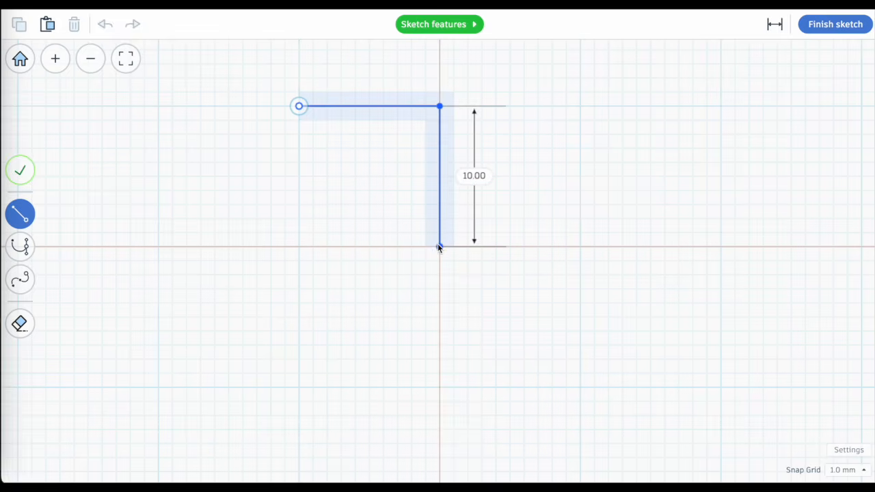
click(299, 248)
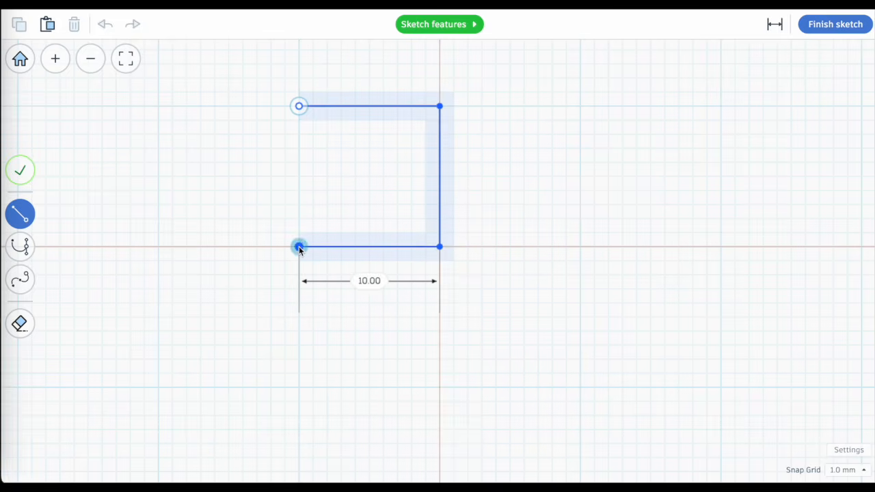
click(299, 106)
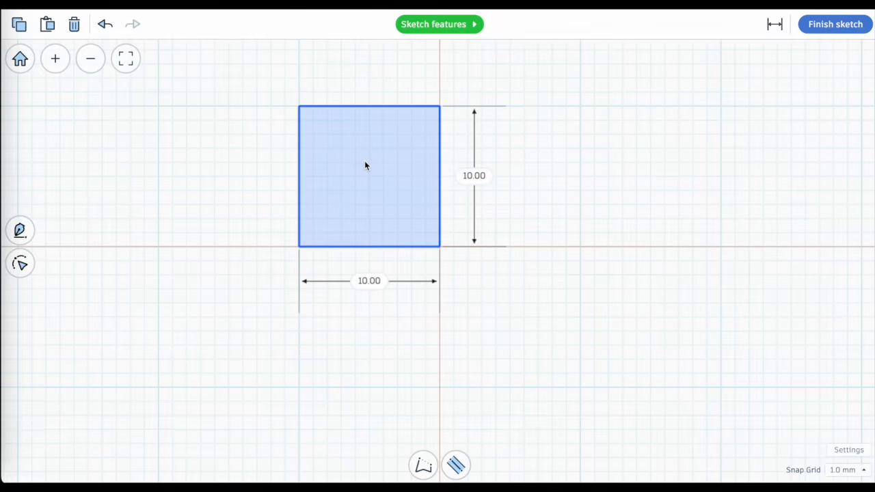
Step: Smooth all four corners of the square into a circle about 14.14 mm across, undo the conversion and redo it
key(Escape)
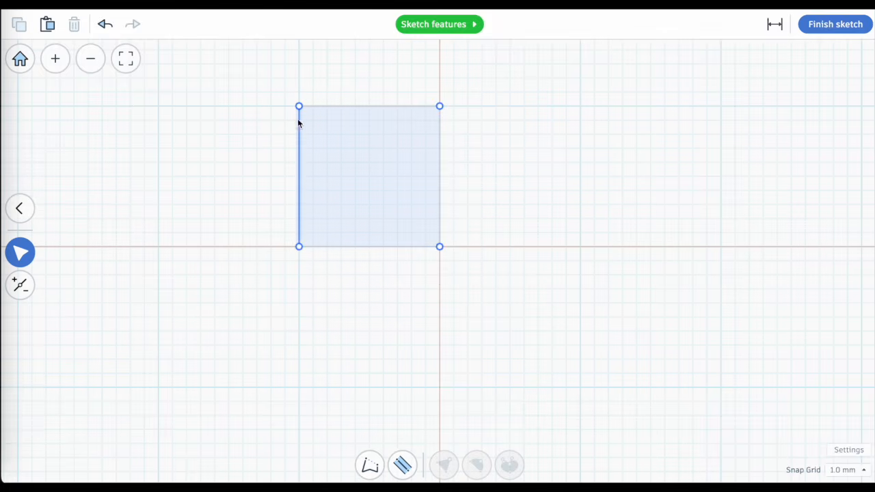
click(368, 183)
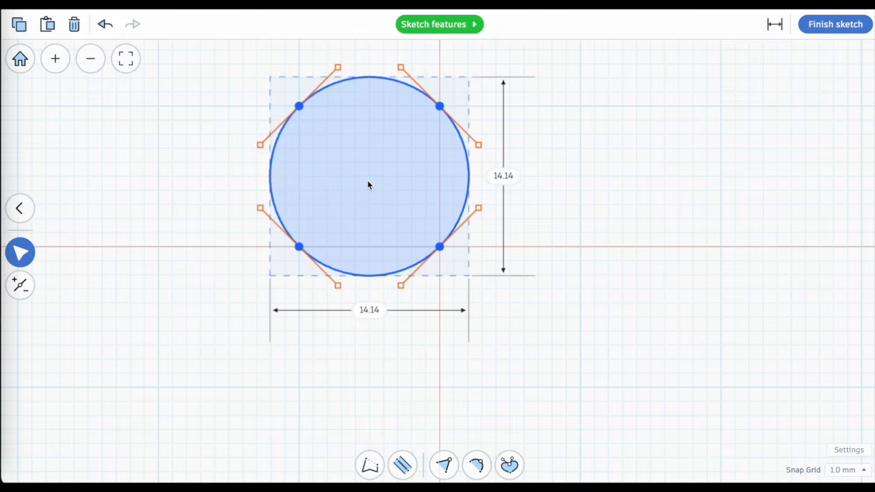
click(104, 24)
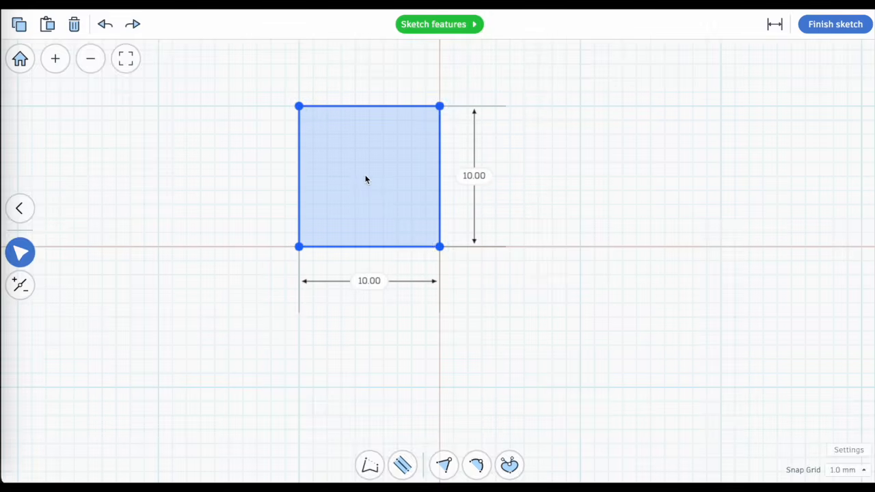
key(ctrl+y)
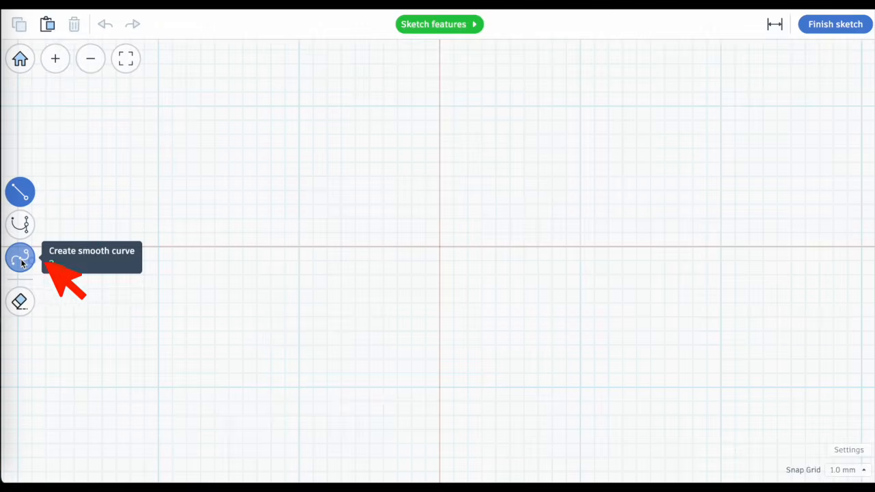
Step: Draw a closed circle with the smooth curve tool through the four corners of a 10 mm square touching the origin
click(20, 257)
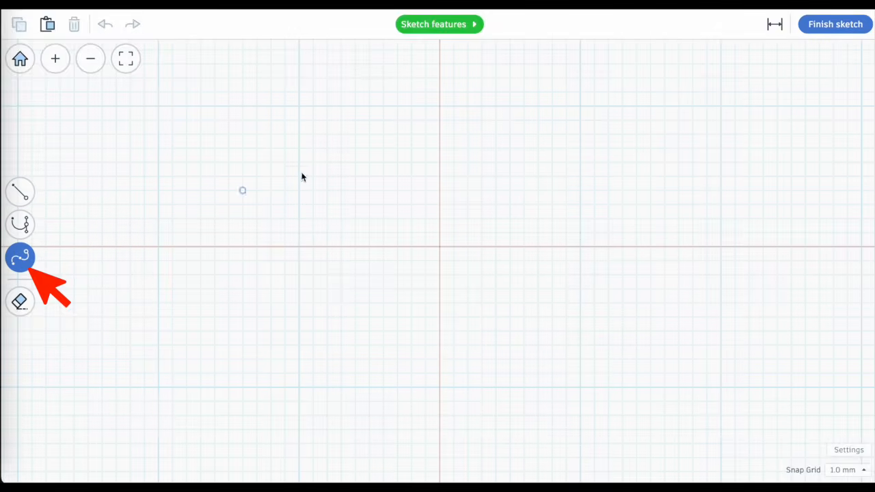
click(298, 106)
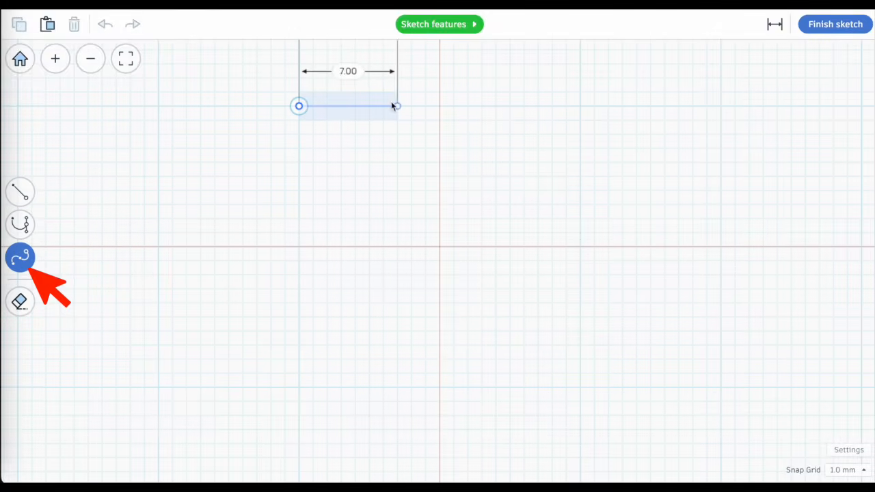
click(439, 105)
click(439, 247)
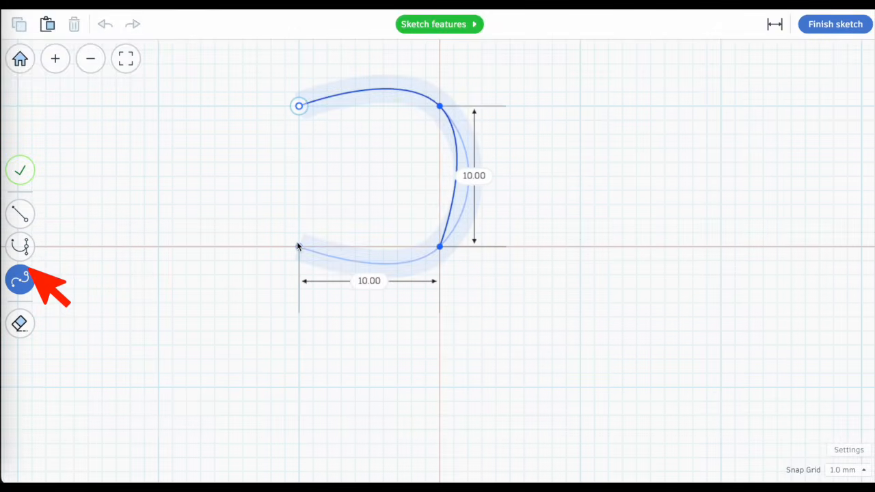
click(298, 246)
click(298, 107)
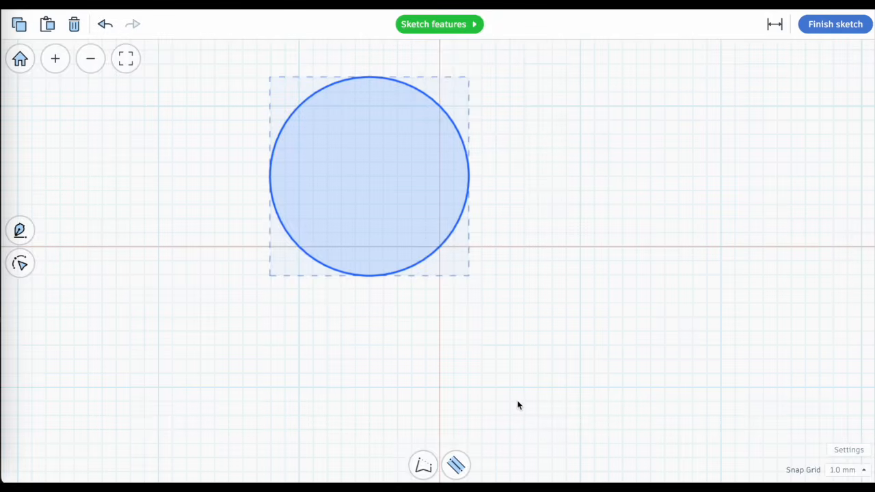
Step: Turn on the stroke path for the circle with a width of 2.0 and finish the sketch as a tube
click(455, 466)
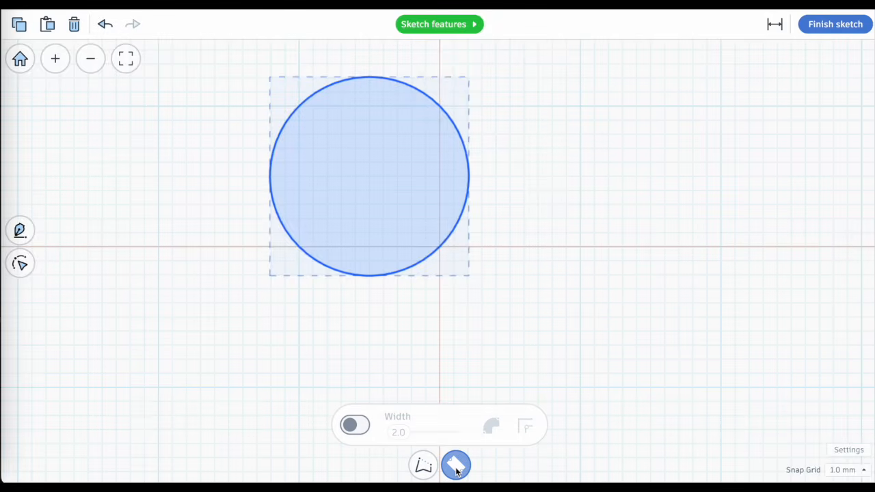
click(352, 425)
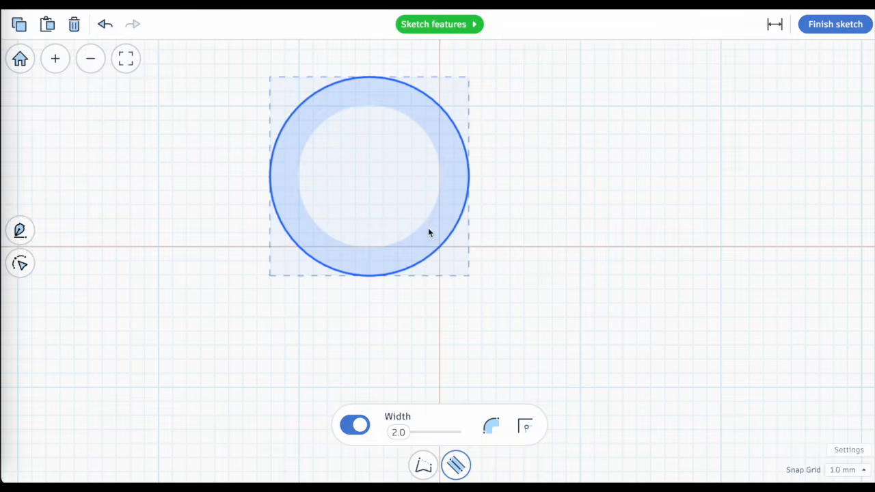
click(827, 24)
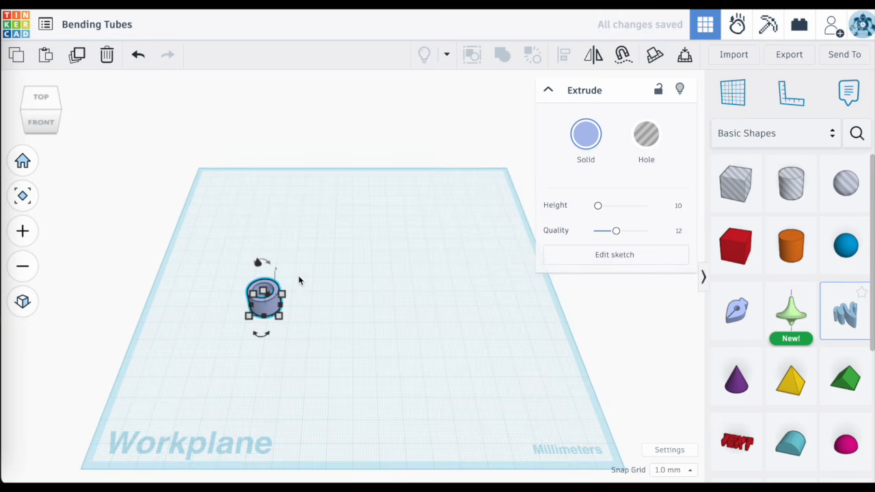
Step: Reopen the tube's sketch, copy the whole ring profile, and finish the sketch
scroll(297, 275, up, 4)
double_click(234, 327)
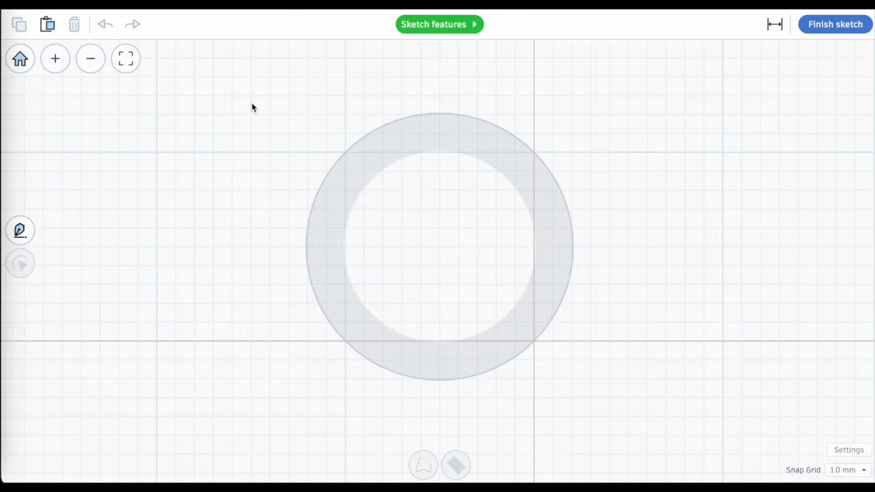
drag(251, 103, 595, 403)
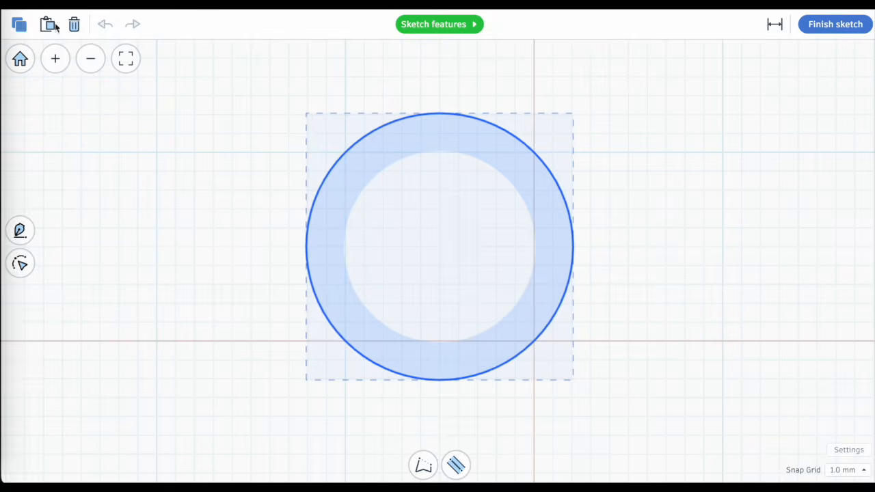
click(829, 26)
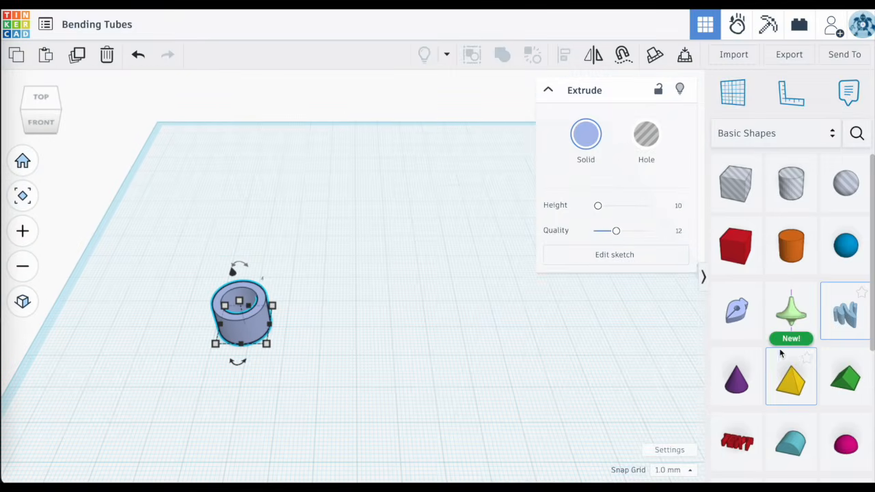
Step: Paste the copied circle into a new Revolve sketch and move it about 8.07 mm away from the axis and 2.07 mm up
drag(793, 323, 360, 308)
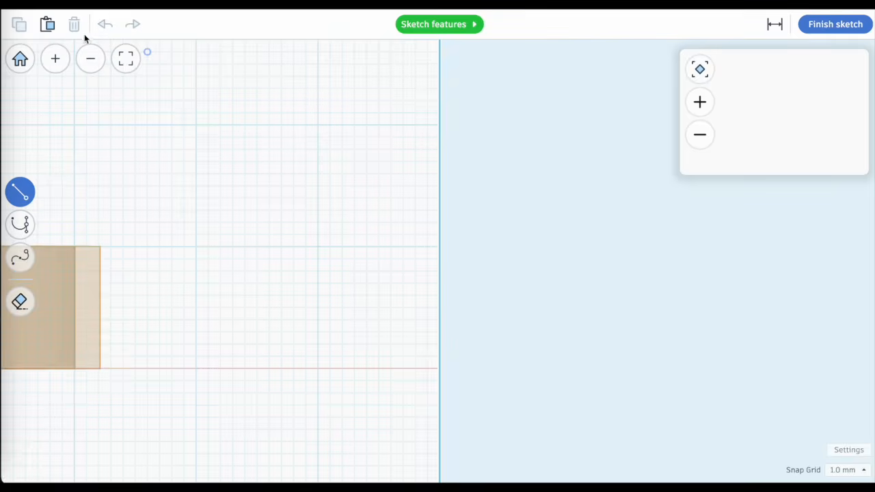
click(45, 23)
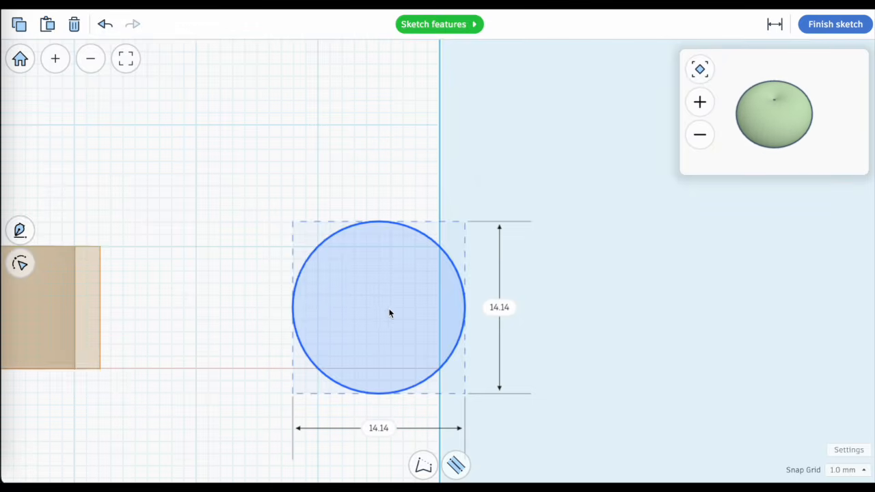
drag(389, 312, 291, 290)
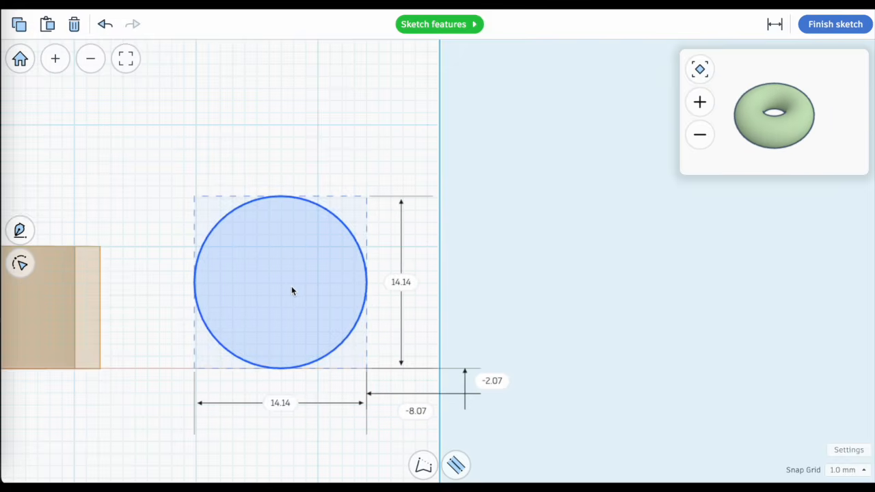
Step: Try to hollow the revolve profile using the stroke path with a width of 2.0, and finish the sketch
click(456, 465)
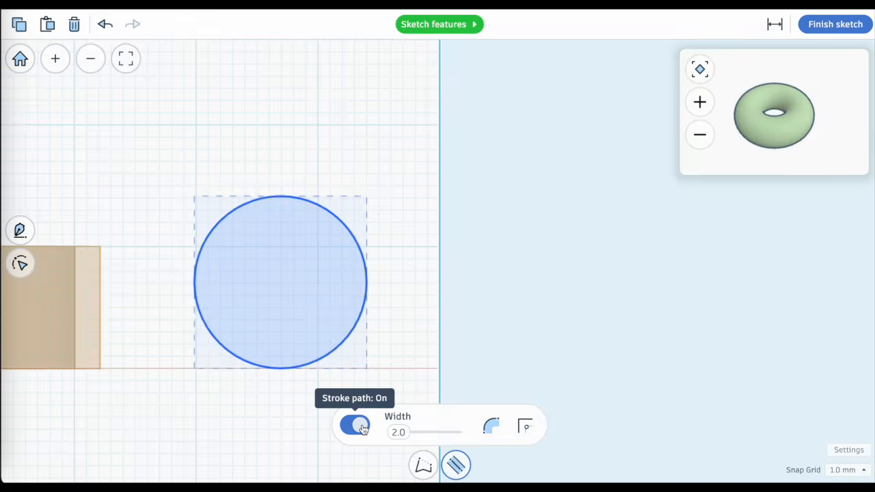
mouse_move(396, 432)
mouse_down()
mouse_move(440, 433)
mouse_move(364, 445)
mouse_up()
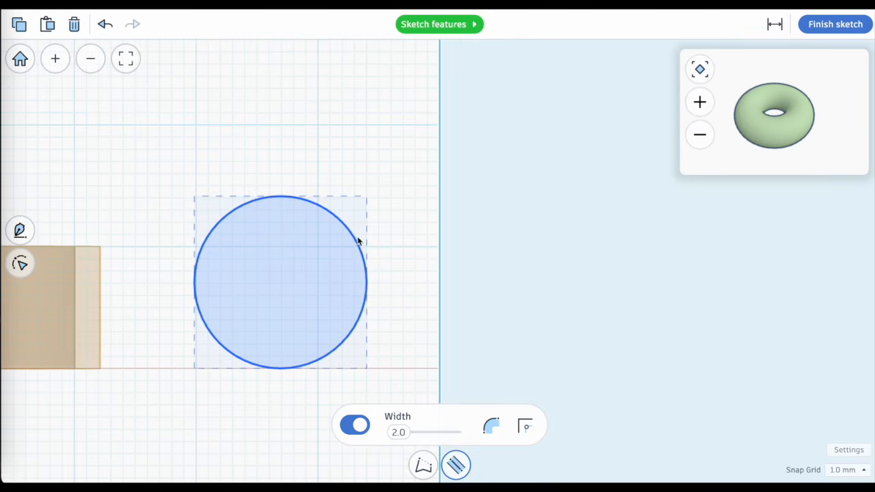
click(836, 27)
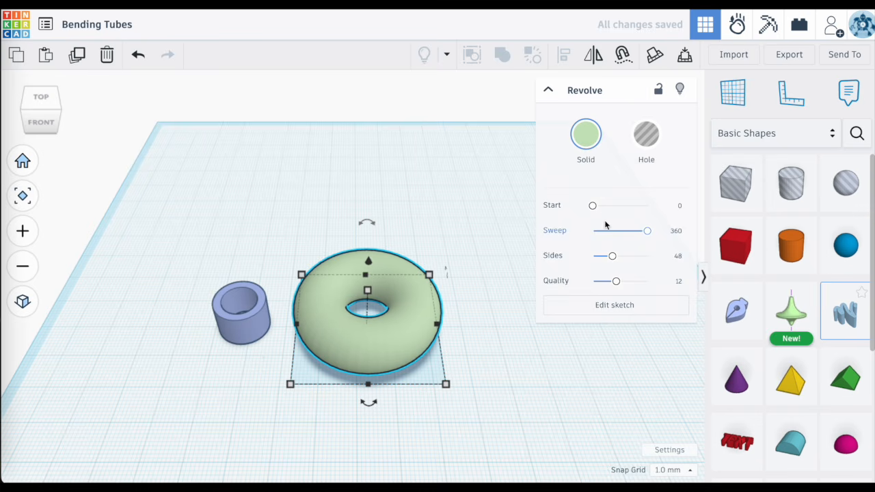
Step: Set the revolved shape's sweep to 85 and inspect the end face of the bend up close
drag(648, 234, 626, 232)
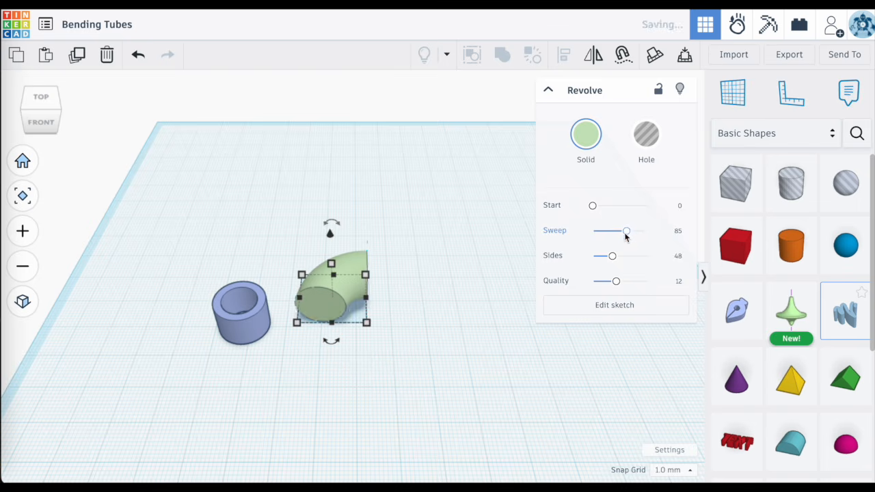
scroll(329, 305, up, 5)
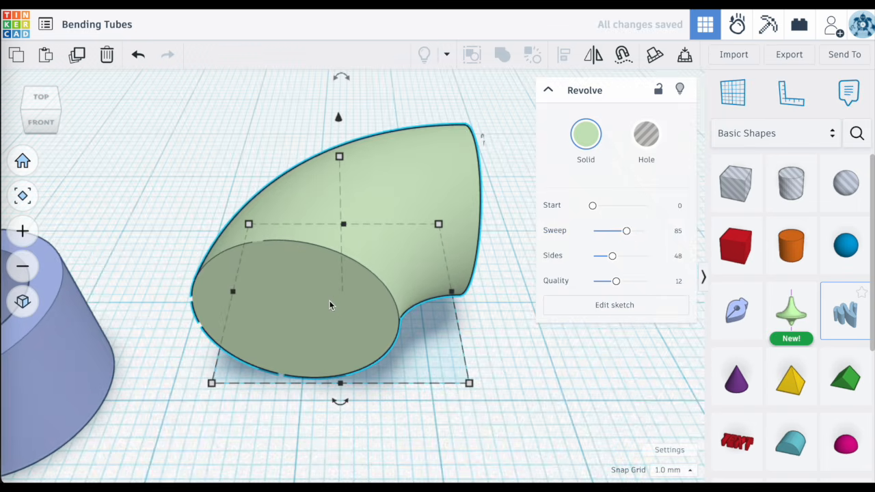
scroll(329, 305, down, 5)
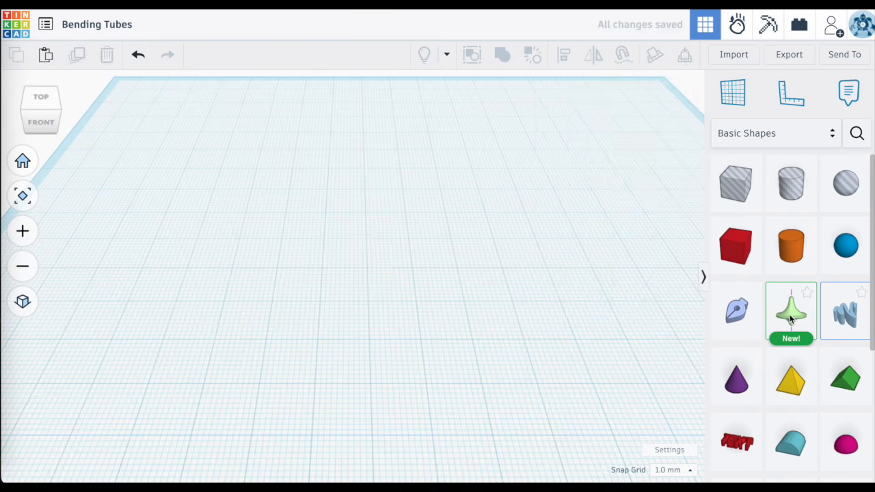
Step: Add a new Revolve shape and sketch a closed 10 mm square profile on the baseline, 10 mm from the revolve axis
mouse_move(791, 313)
mouse_down()
mouse_move(482, 270)
mouse_move(352, 293)
mouse_move(373, 273)
mouse_up()
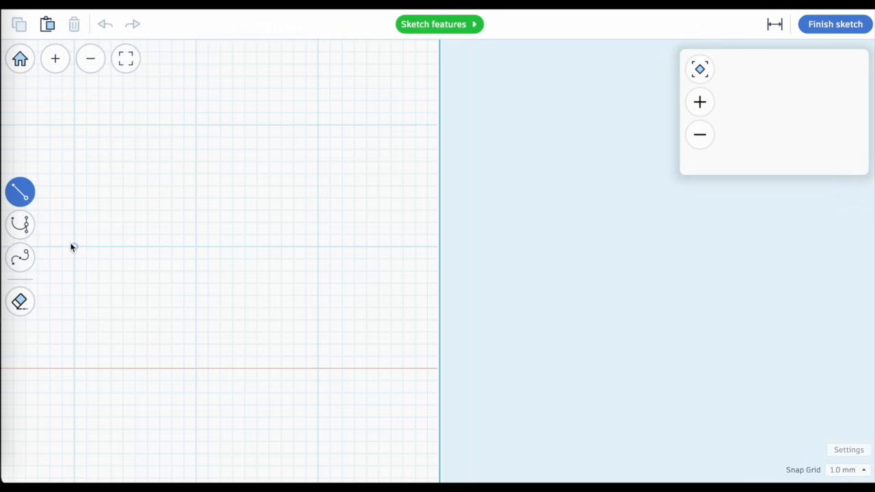
click(195, 246)
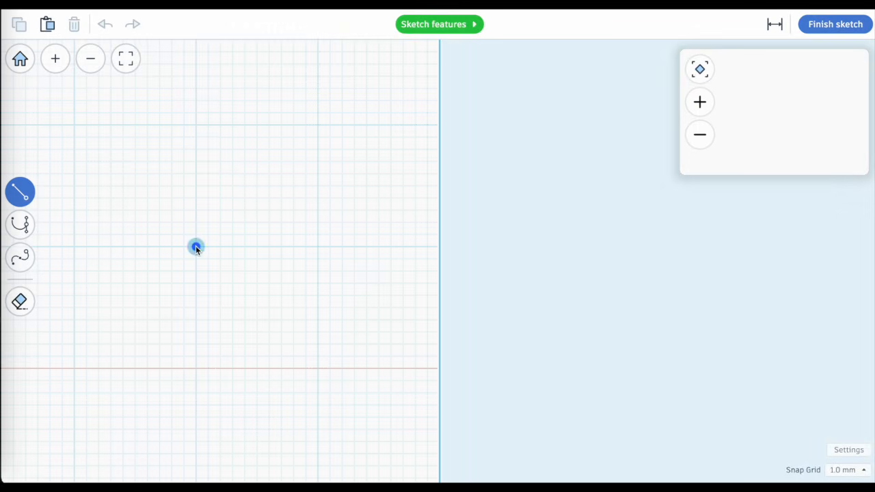
click(317, 246)
click(317, 369)
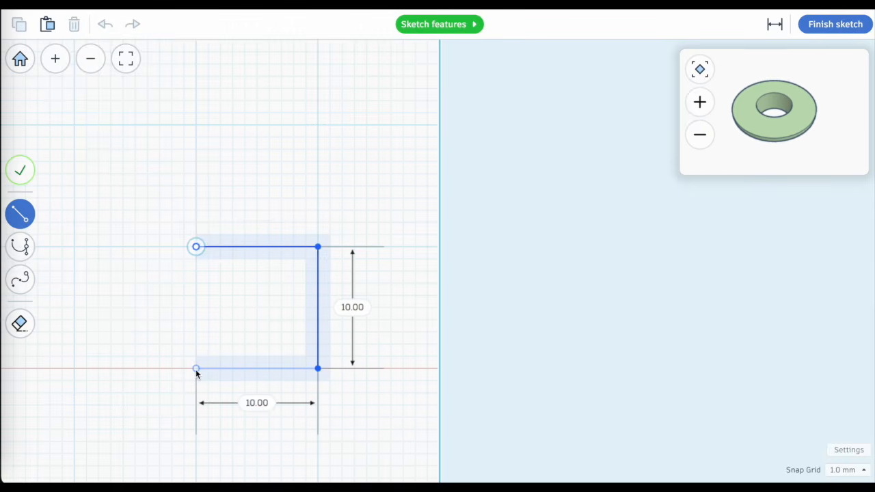
click(195, 369)
click(196, 247)
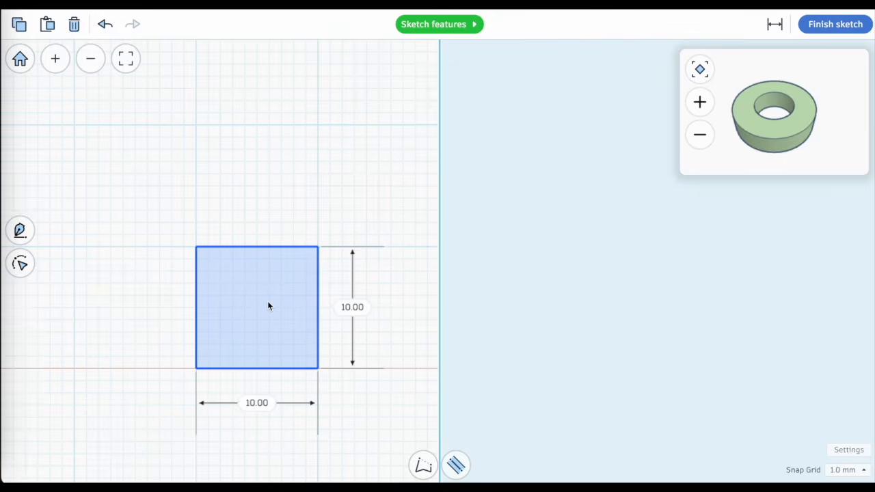
Step: Smooth the square profile's four corners into a circle about 14.14 mm across and deselect it
click(248, 309)
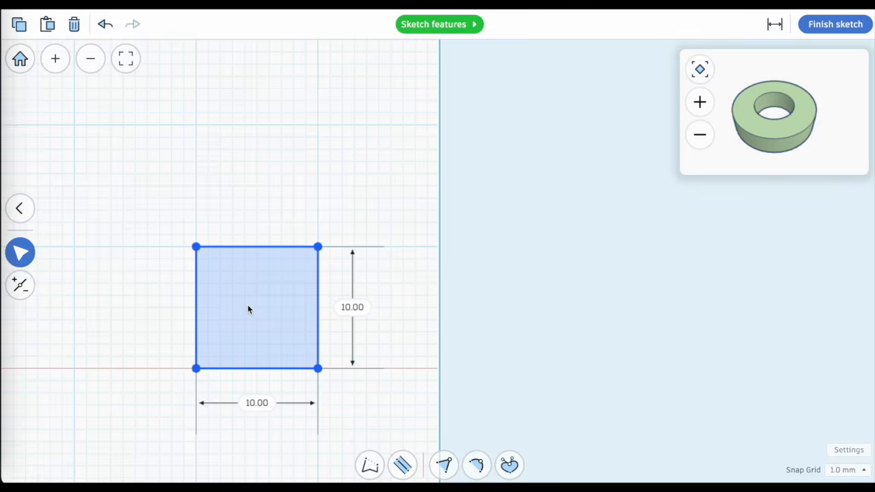
double_click(248, 306)
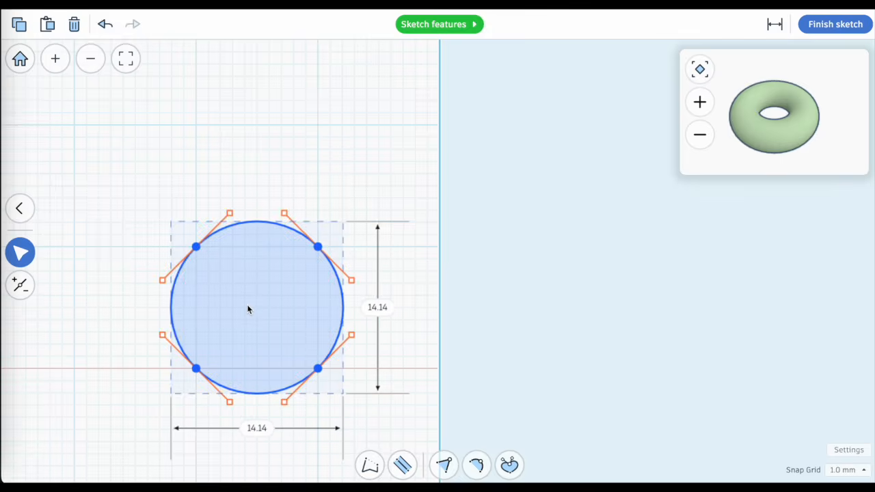
click(384, 165)
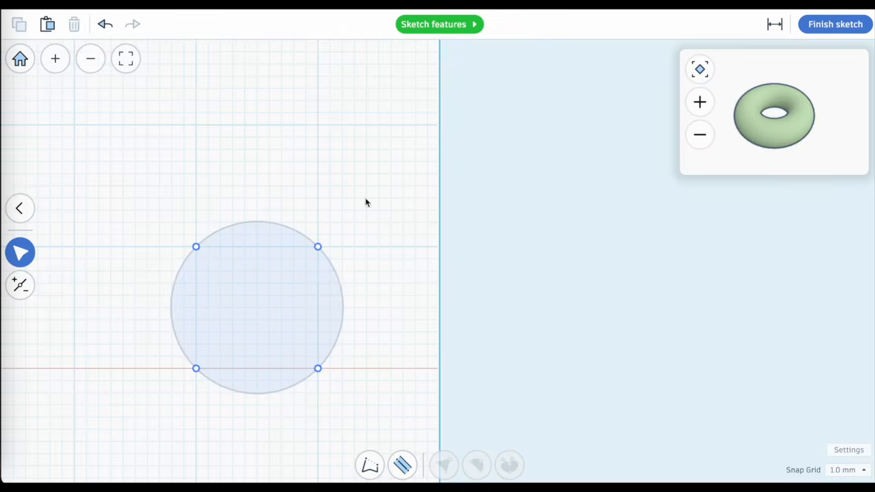
Step: Finish the circle sketch and move the resulting torus about 28 mm towards the back of the workplane
click(822, 25)
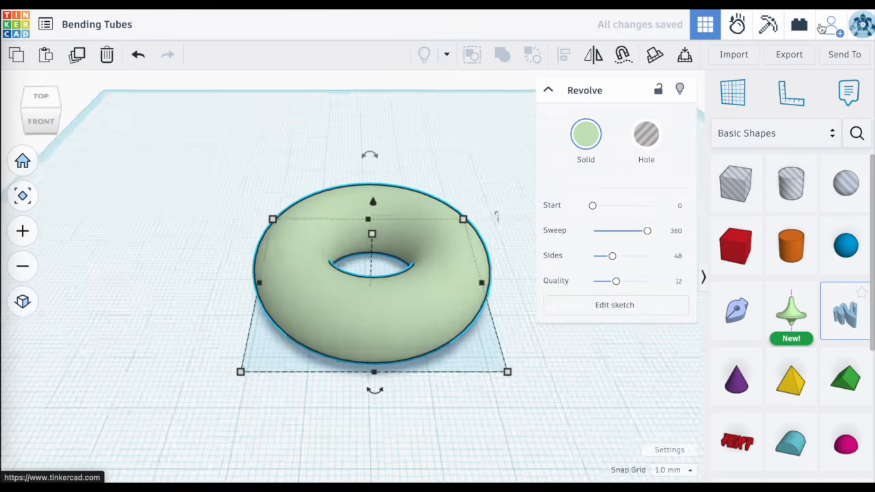
click(527, 383)
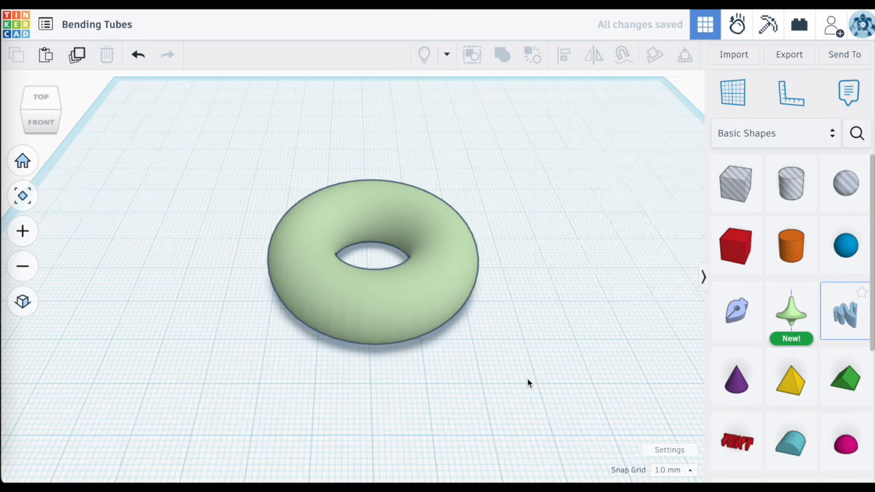
drag(378, 309, 377, 213)
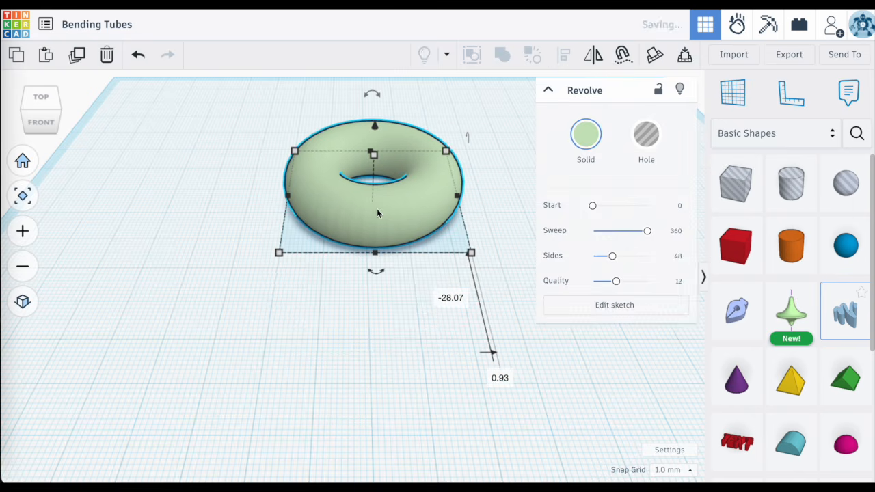
Step: Add a second Revolve shape in front of the torus, leaving its default profile in place
mouse_move(794, 319)
mouse_down()
mouse_move(613, 338)
mouse_move(376, 332)
mouse_up()
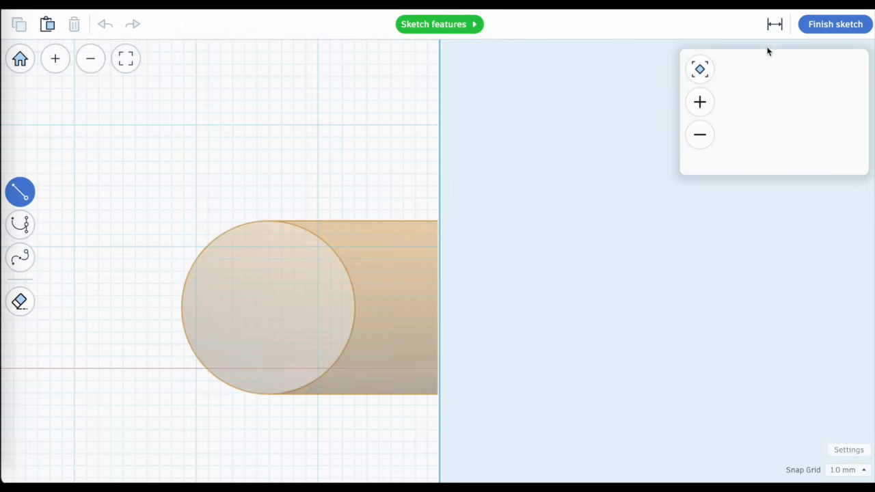
click(835, 24)
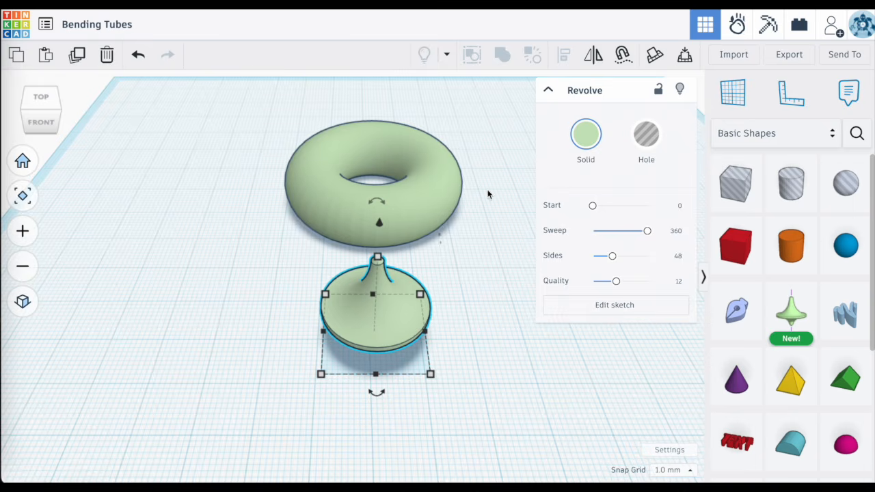
Step: Centre the new Revolve shape left-to-right on the torus as the alignment reference, and open its sketch for editing
drag(486, 145, 289, 367)
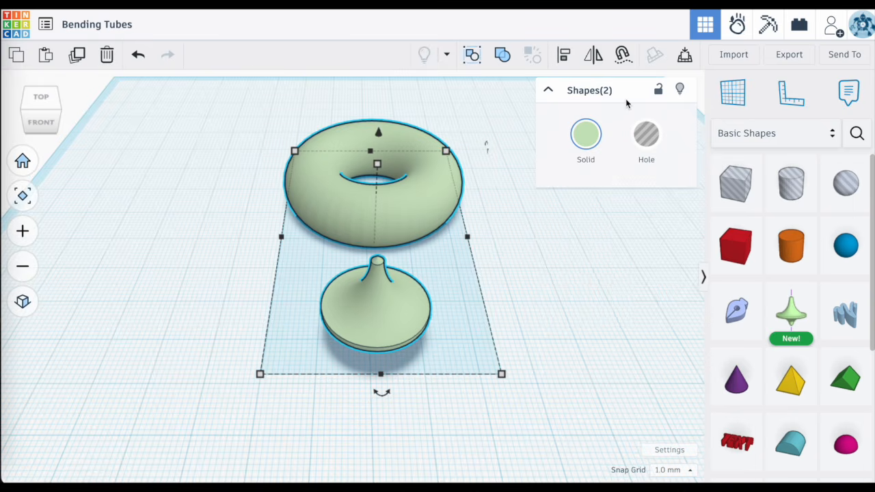
click(563, 56)
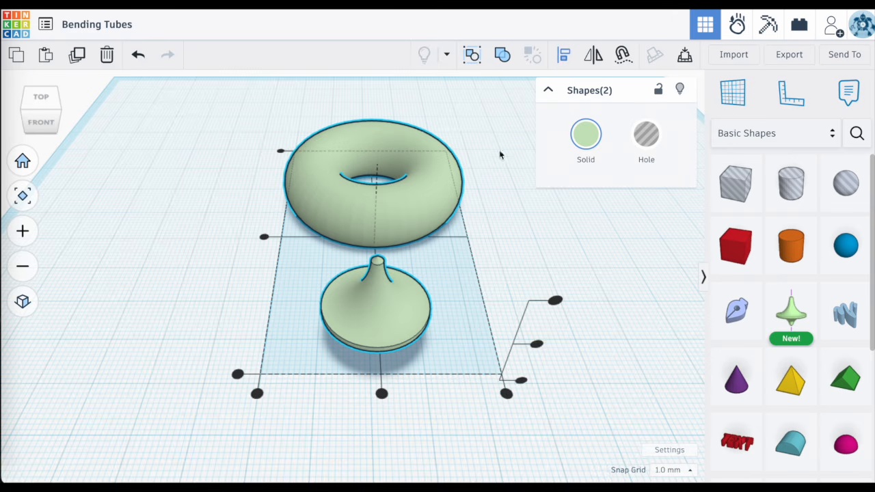
click(437, 187)
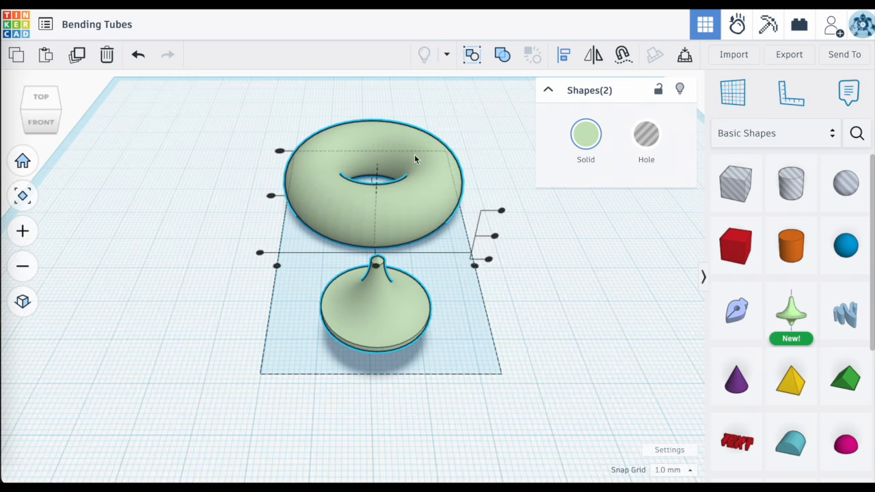
click(375, 270)
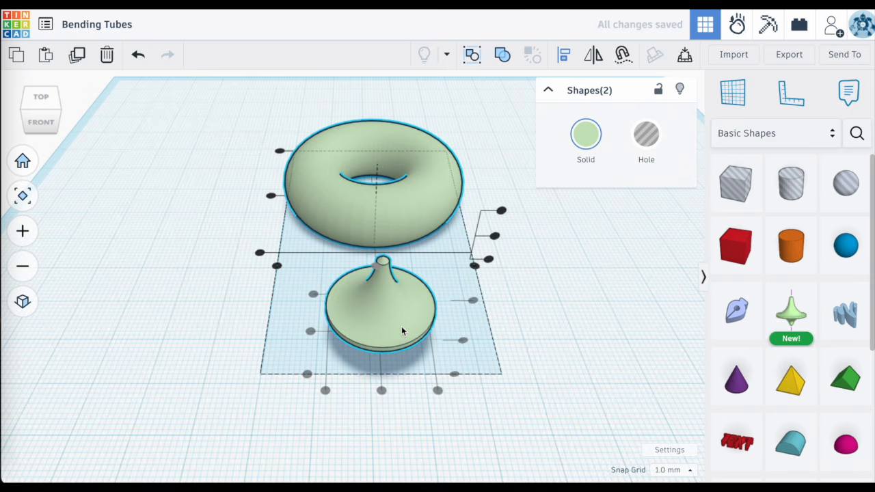
click(538, 329)
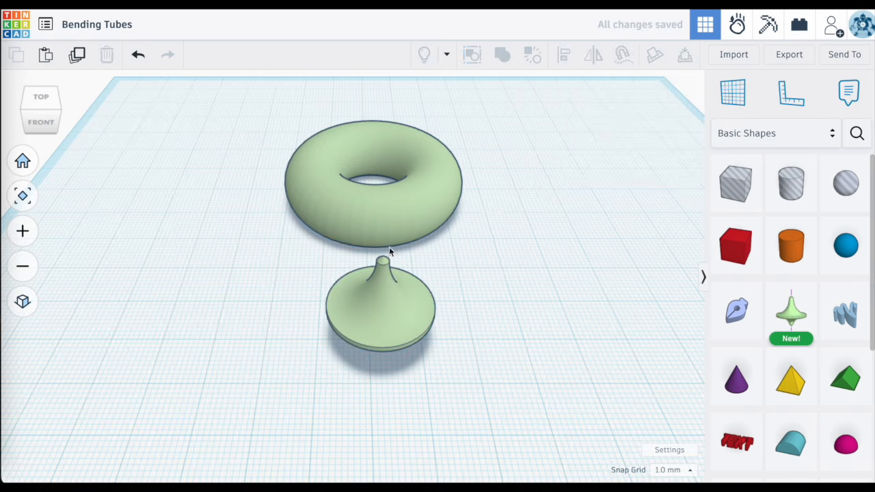
click(389, 309)
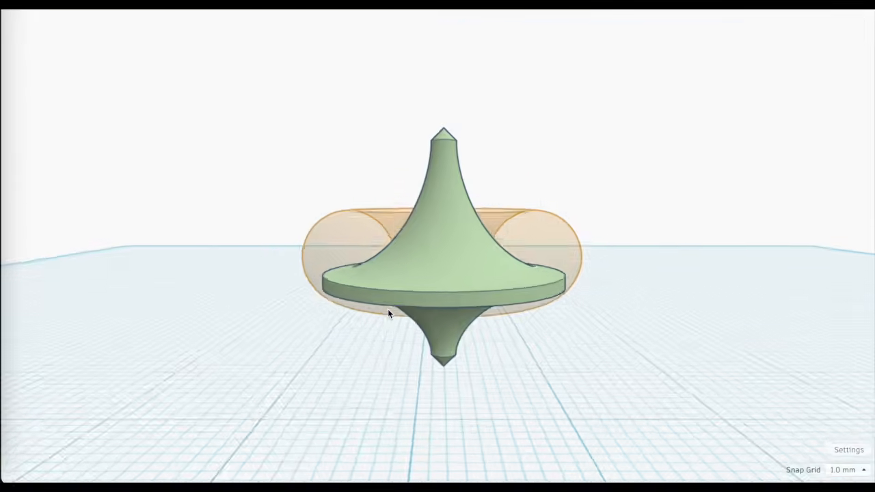
double_click(387, 309)
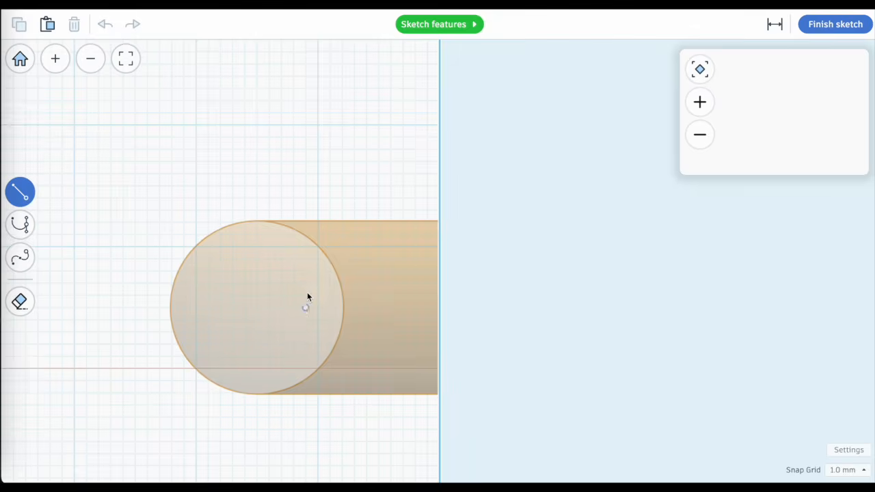
click(208, 259)
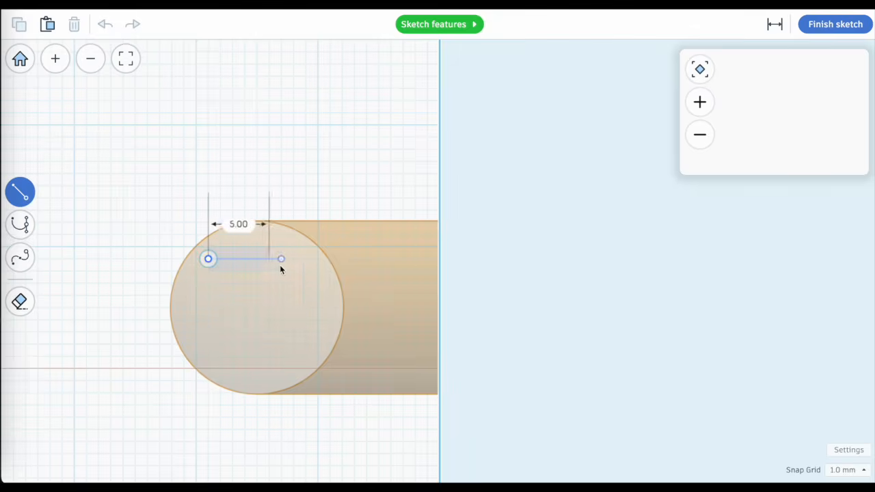
click(304, 259)
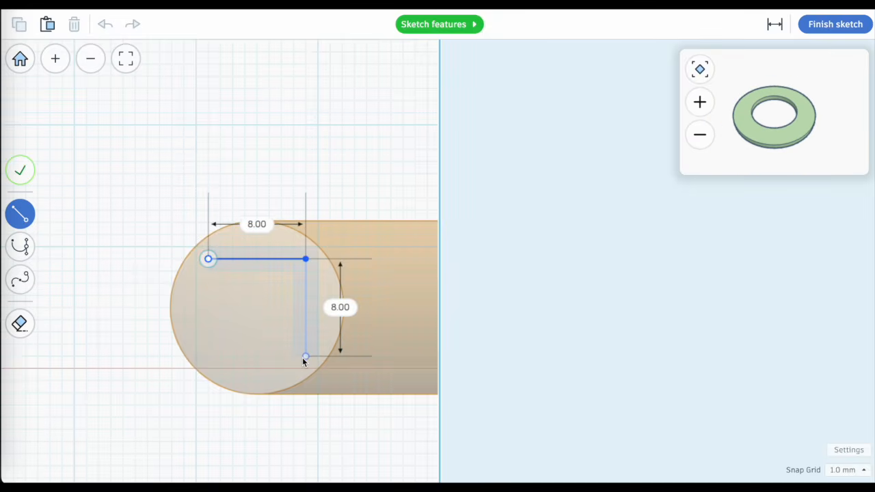
click(304, 356)
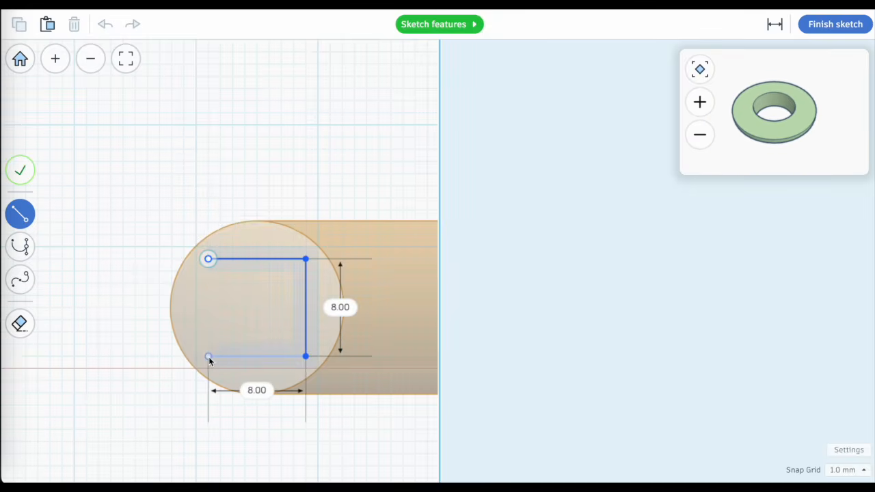
click(209, 356)
click(209, 261)
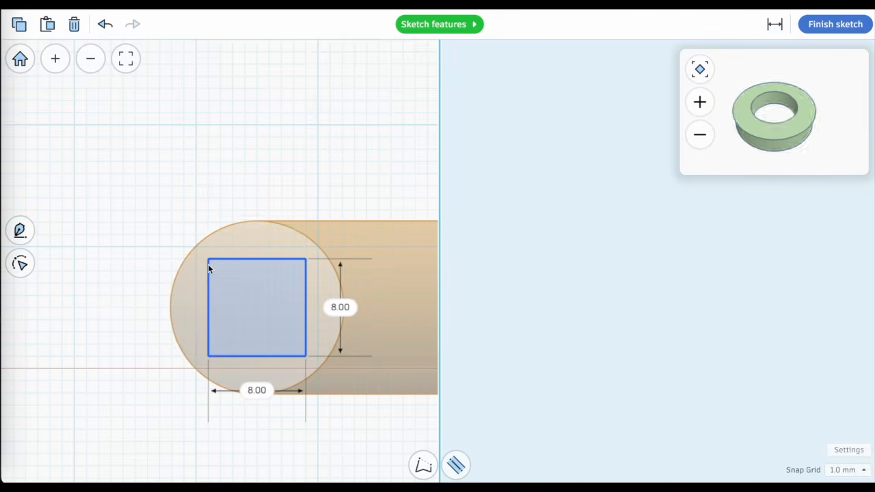
double_click(252, 302)
double_click(252, 301)
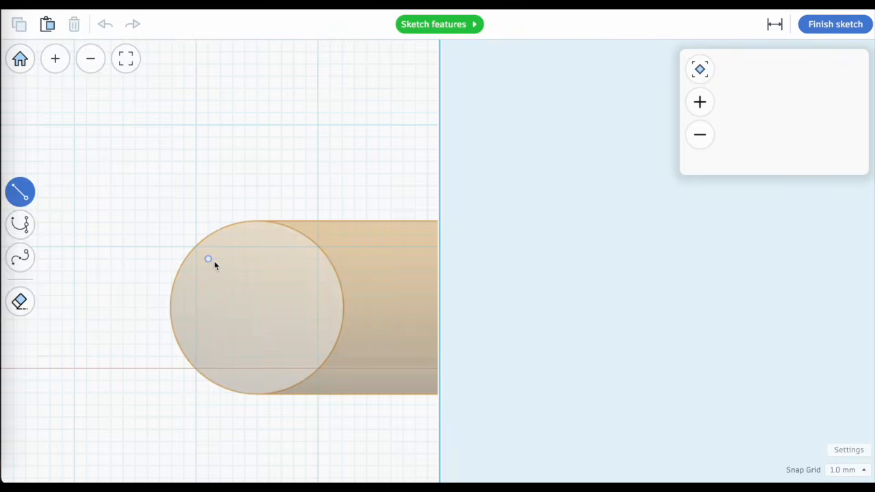
Step: Sketch a closed 8 mm square centred inside the reference circle, keeping the snap grid at 1.0 mm
click(214, 260)
click(308, 264)
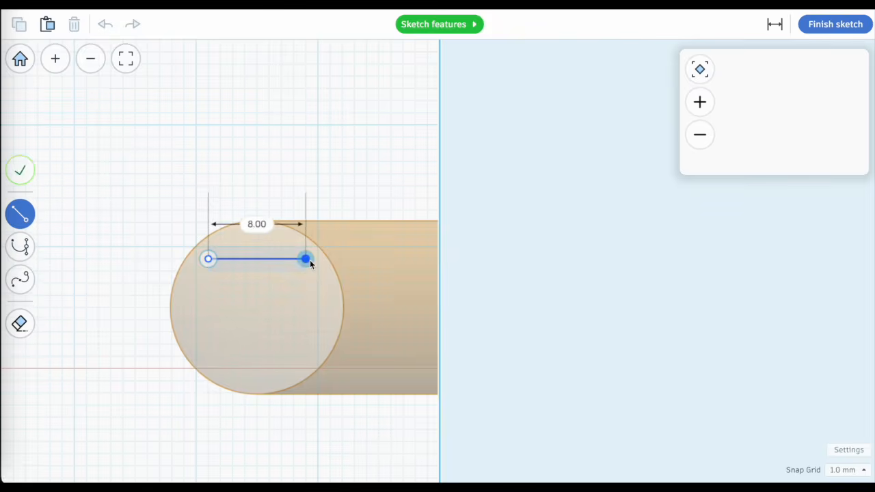
click(301, 360)
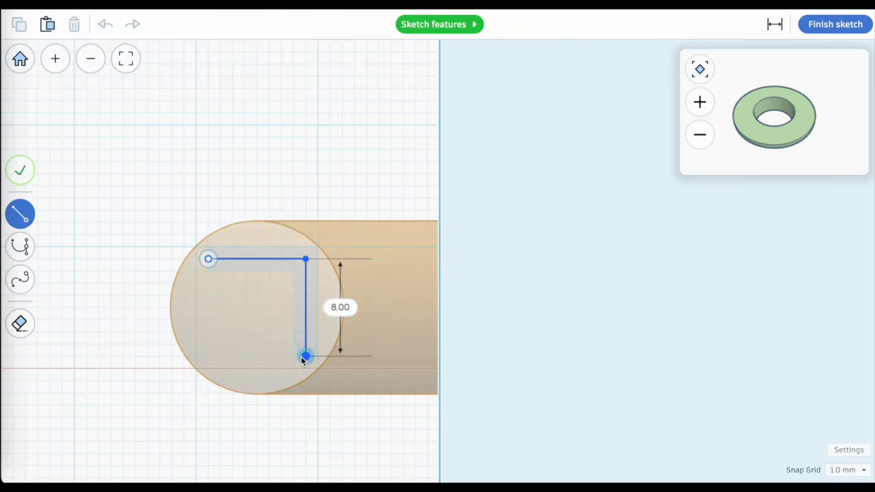
click(209, 357)
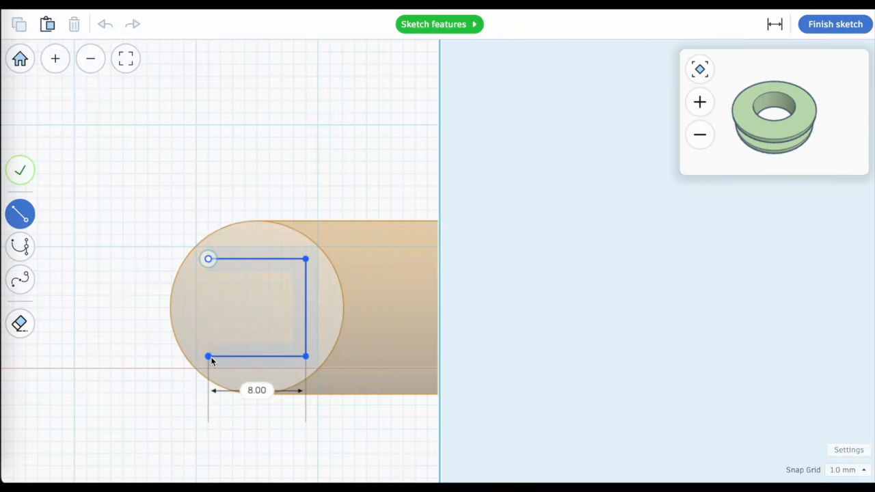
click(208, 260)
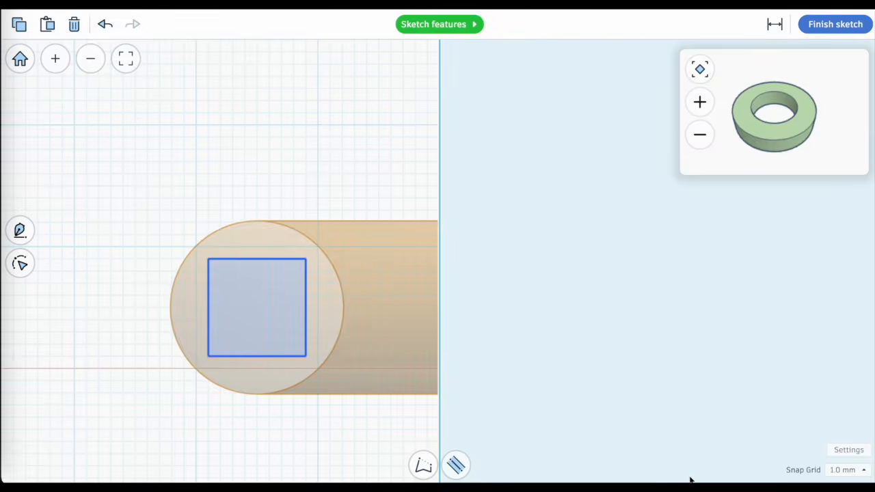
click(844, 471)
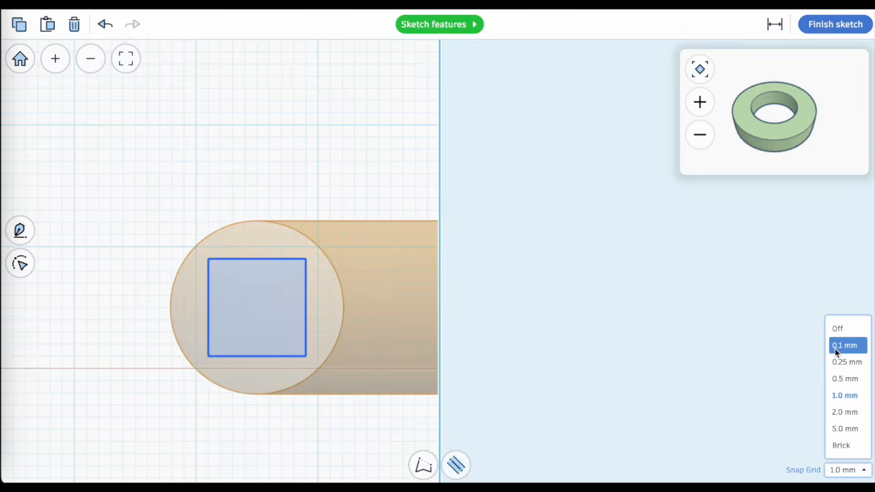
click(860, 396)
Step: Smooth all four corners of the 8 mm square into a circle and finish the sketch
mouse_move(254, 301)
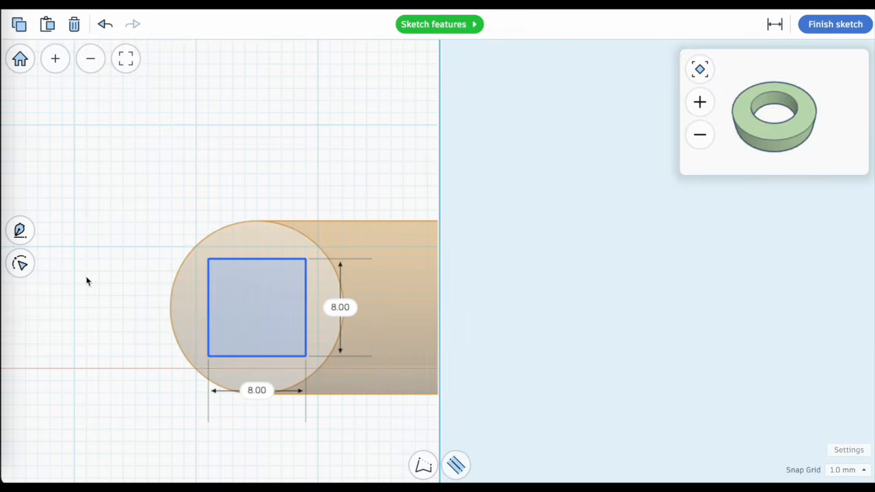
click(21, 269)
click(264, 322)
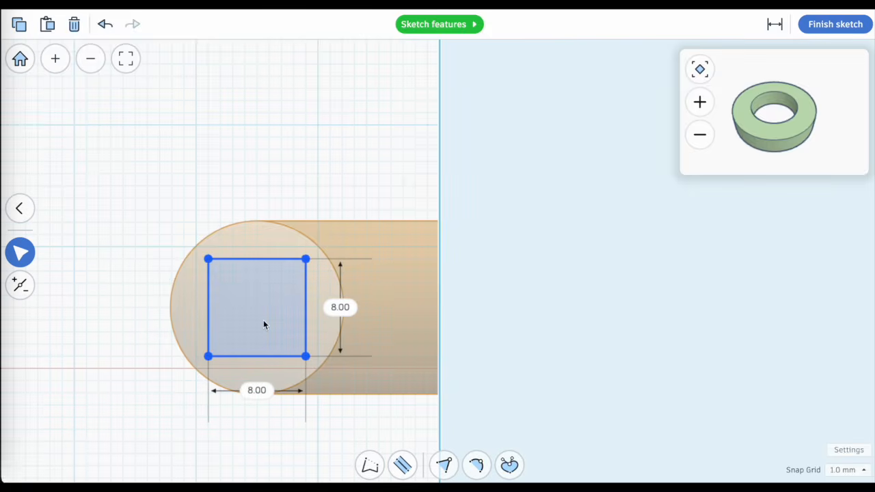
double_click(264, 321)
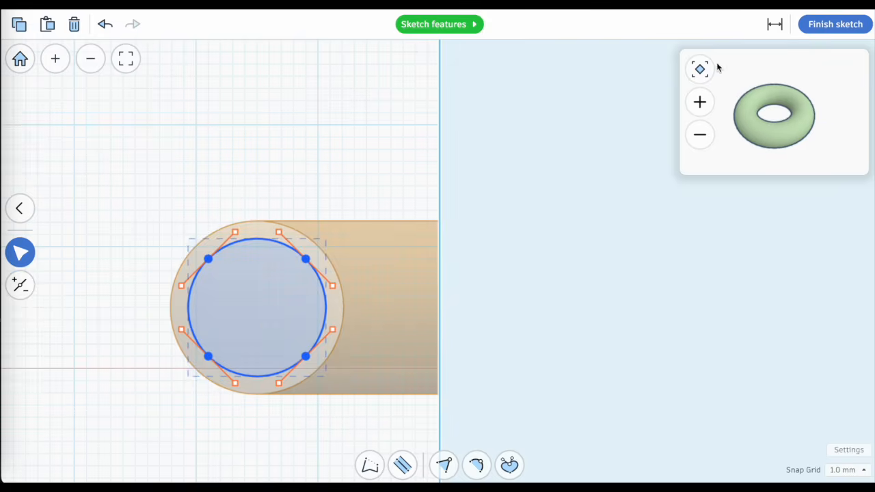
click(844, 25)
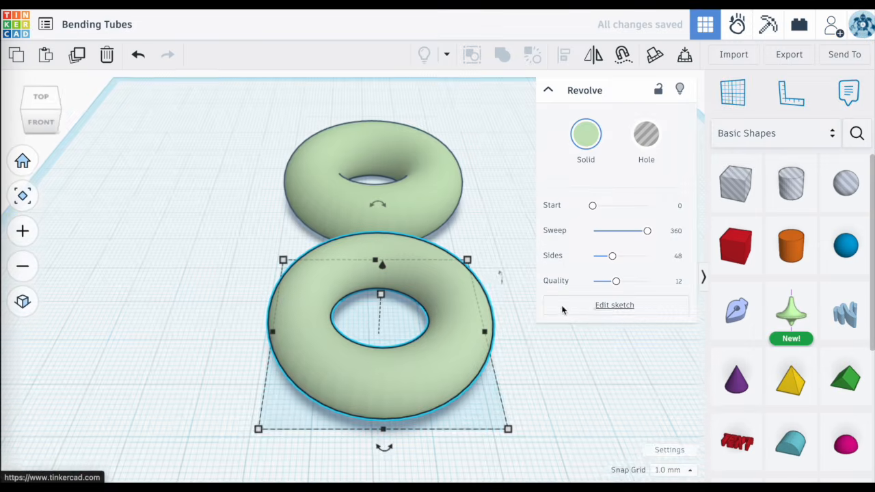
Step: Turn the front torus into a hole shape and deselect it
click(504, 261)
click(441, 351)
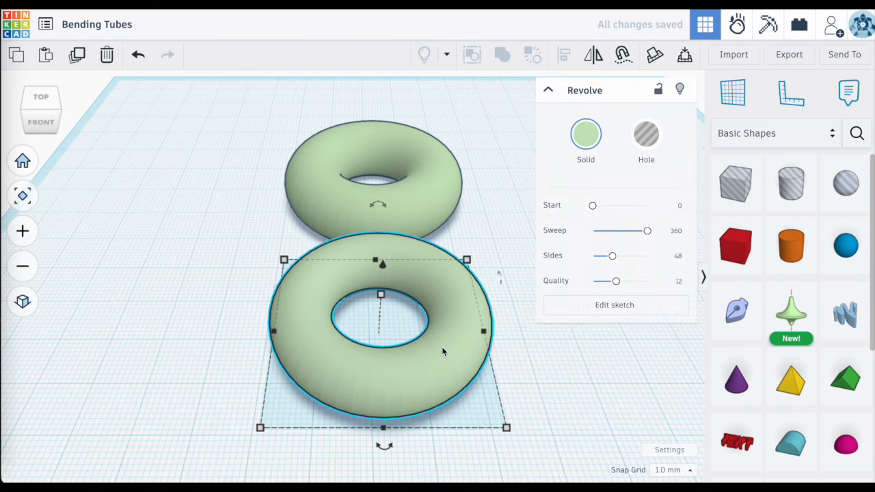
click(650, 144)
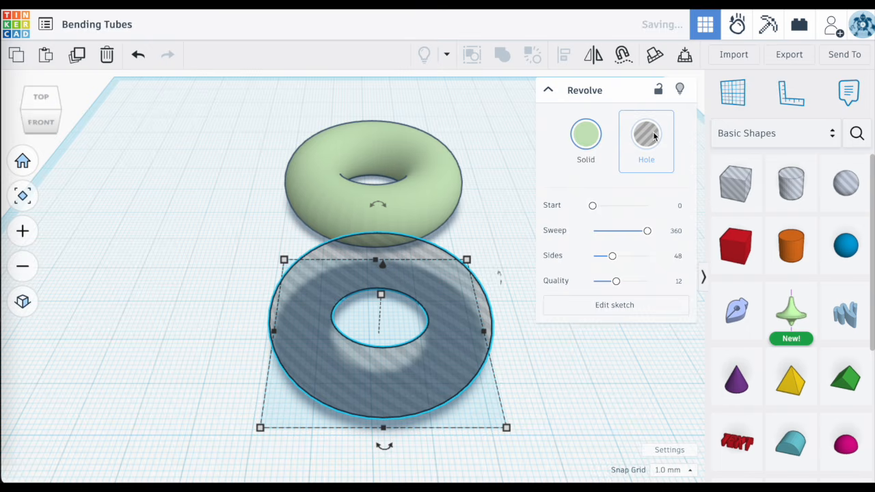
click(222, 192)
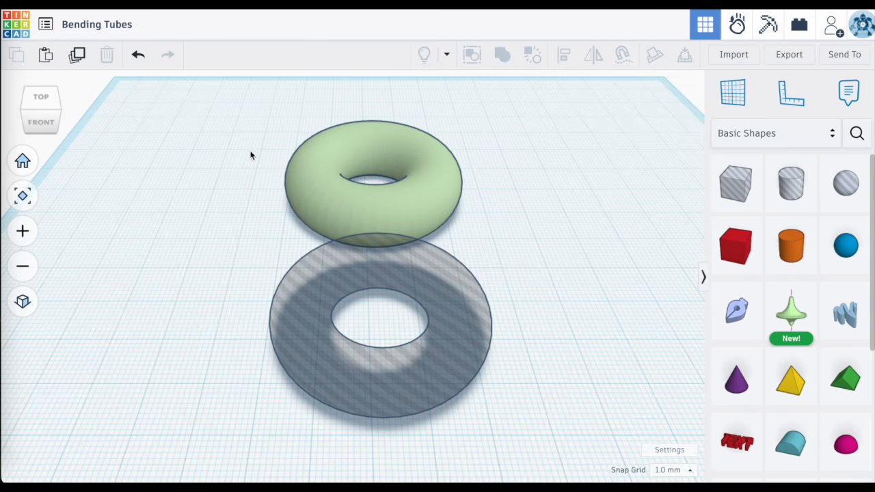
Step: Align the solid torus and the hole torus front-to-back on their centres so they are concentric, and deselect them
drag(255, 143, 420, 391)
click(564, 56)
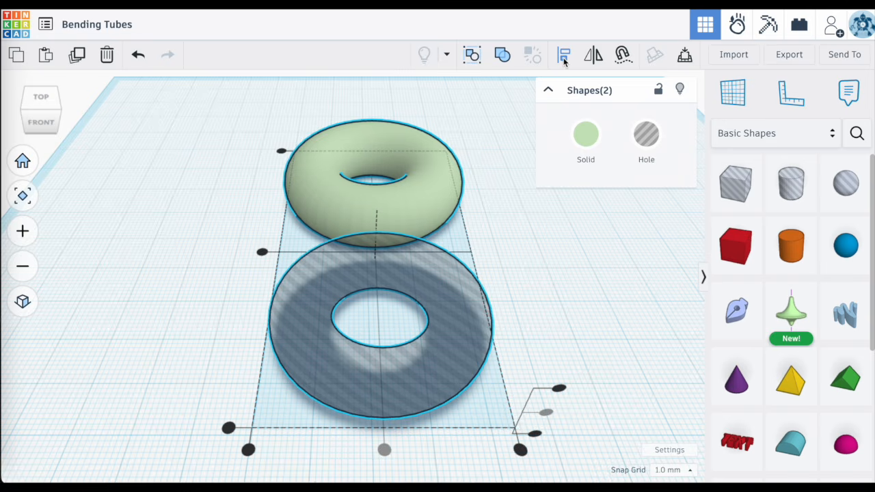
click(262, 252)
right_drag(445, 365, 445, 338)
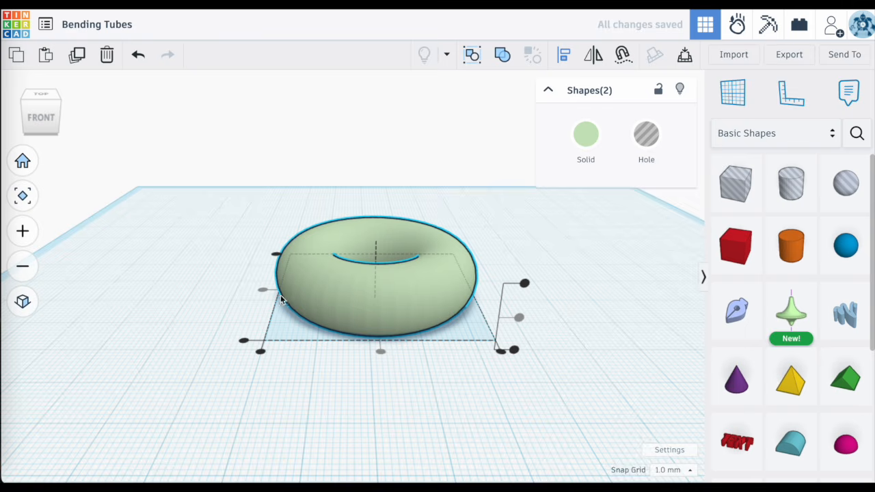
click(502, 239)
right_drag(502, 241, 502, 299)
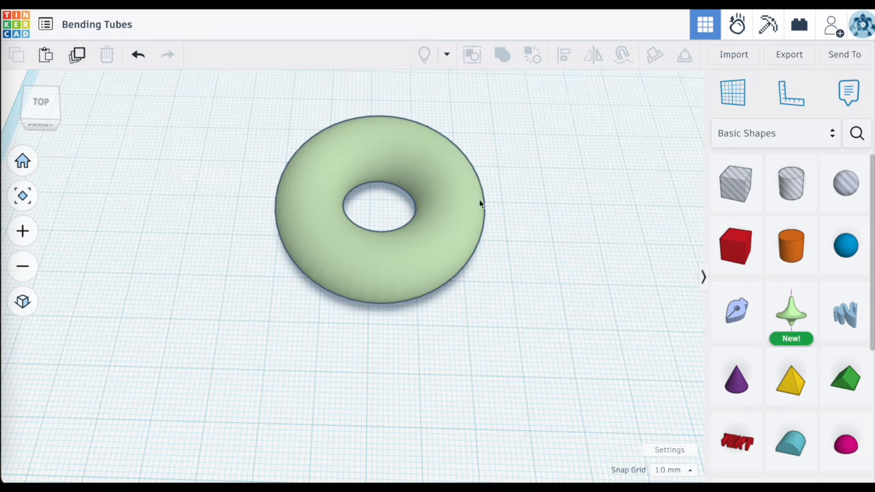
Step: Set the sweep of the solid outer torus to 90
click(461, 227)
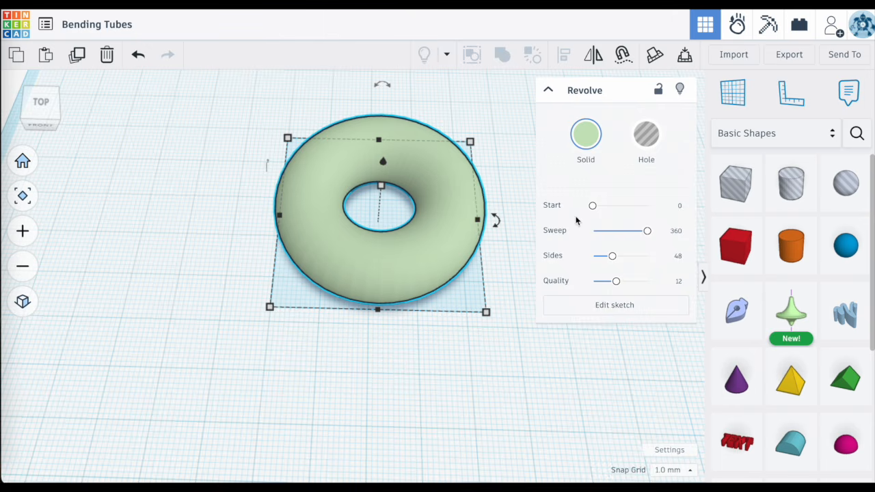
drag(645, 231, 624, 238)
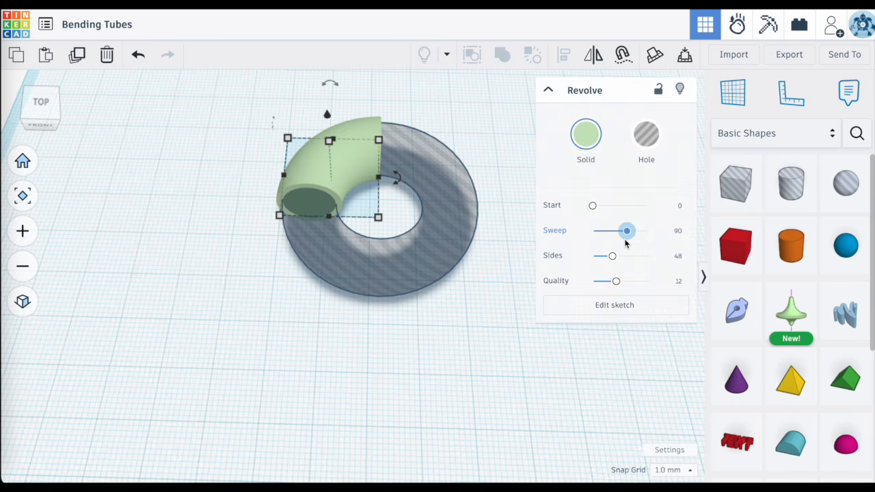
click(679, 233)
text(90)
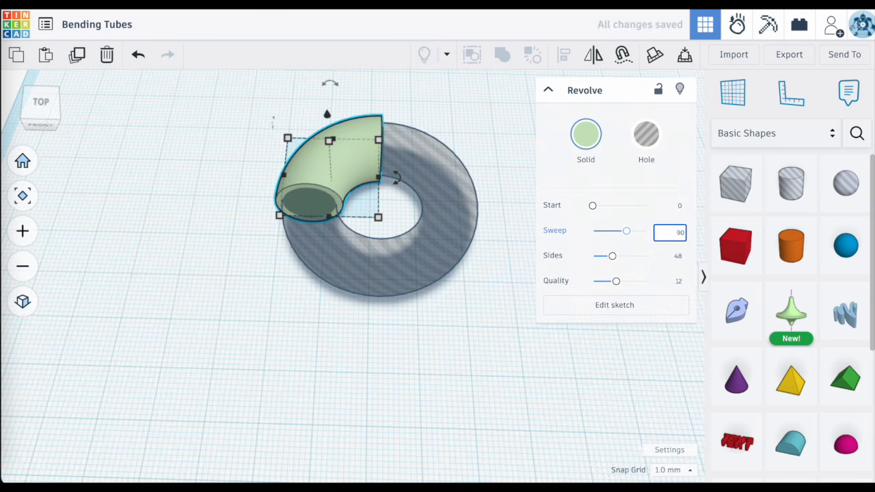
Step: Try sweeps of 180 and 60 on the solid outer torus, return it to 90, and deselect it
key(BackSpace)
key(BackSpace)
text(18)
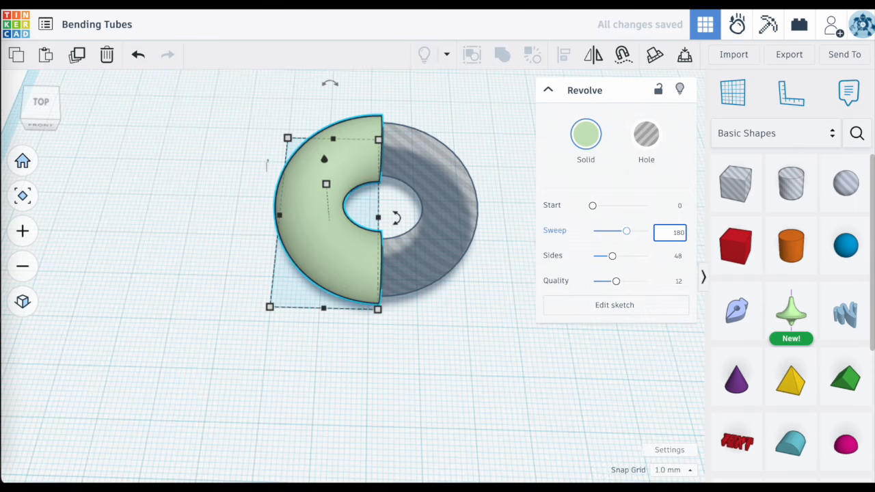
drag(626, 231, 632, 232)
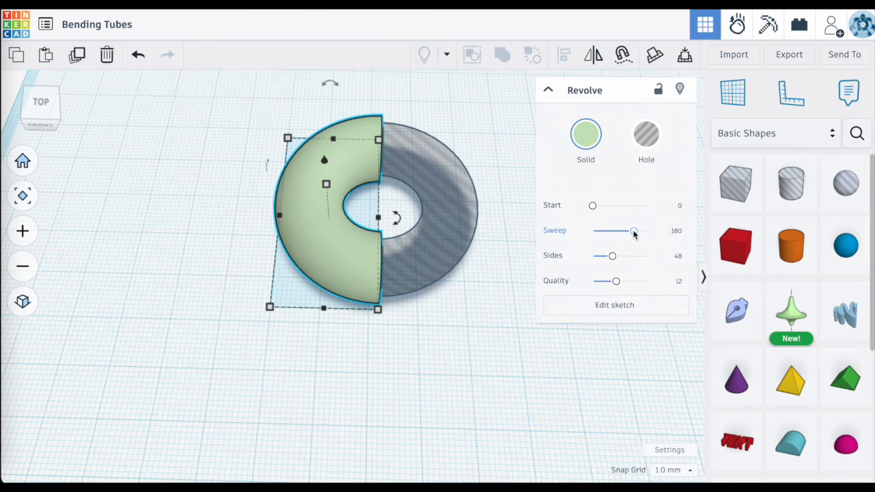
click(680, 233)
text(60)
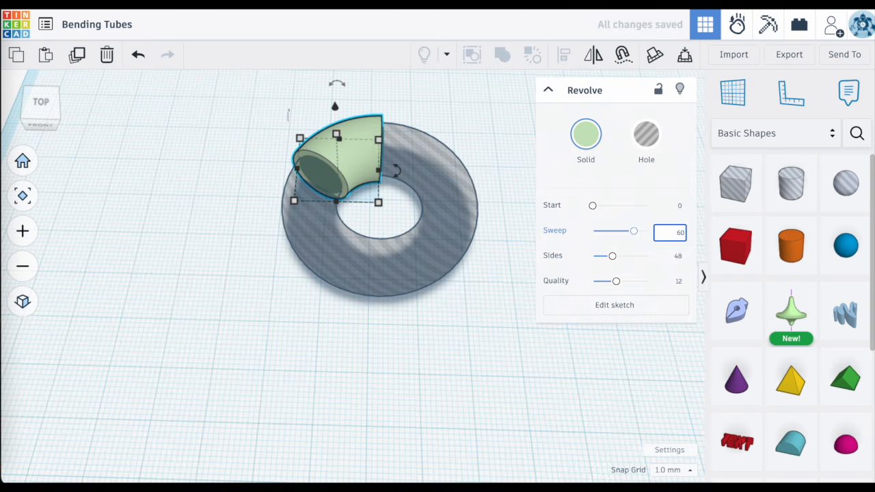
click(472, 300)
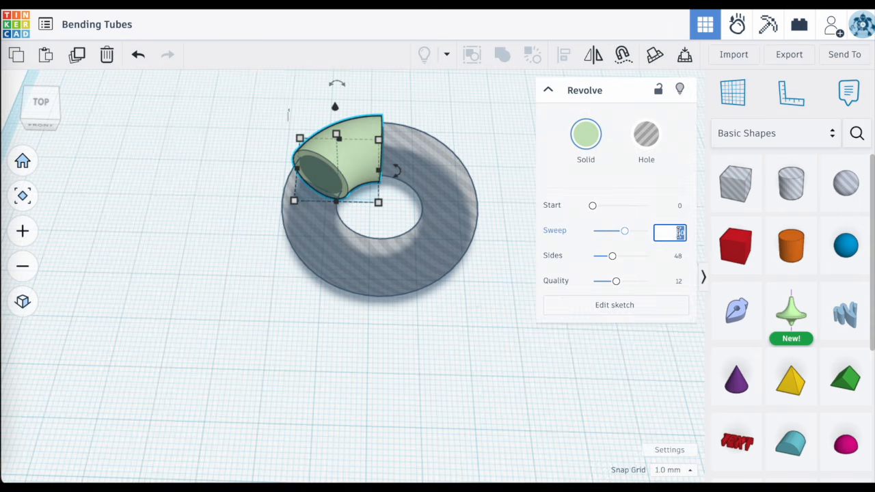
text(90)
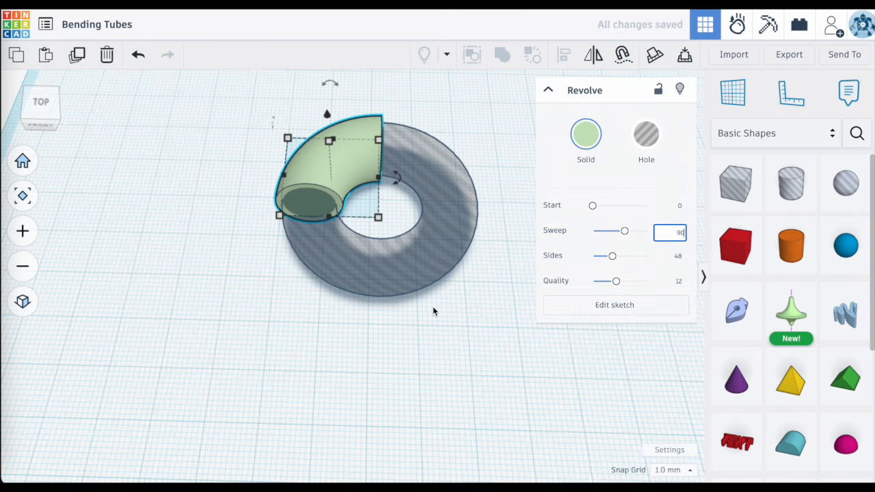
click(432, 306)
Step: Duplicate the solid bend together with the hole torus and move the copy to the far corner of the workplane
drag(277, 132, 492, 313)
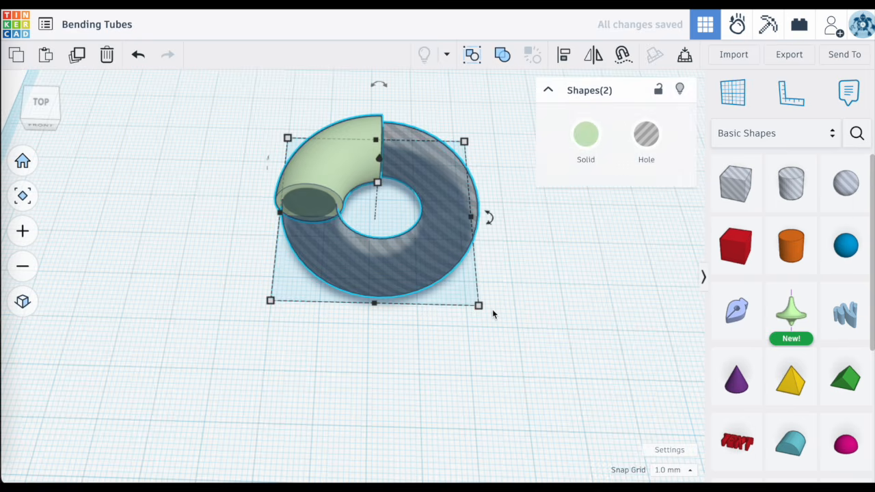
alt+drag(449, 205, 715, 127)
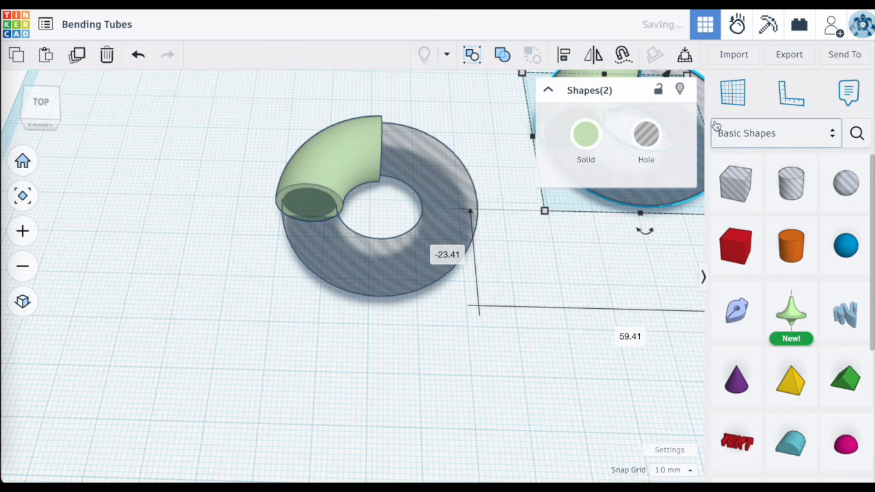
scroll(578, 350, down, 5)
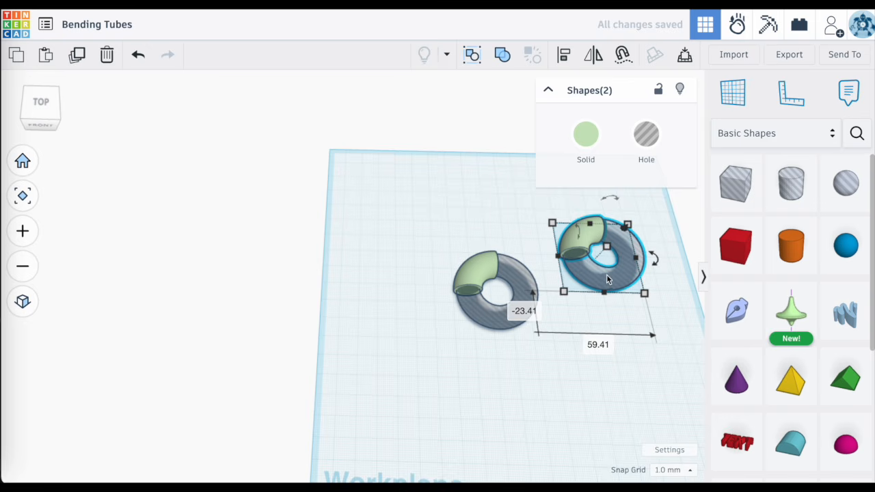
drag(613, 279, 336, 153)
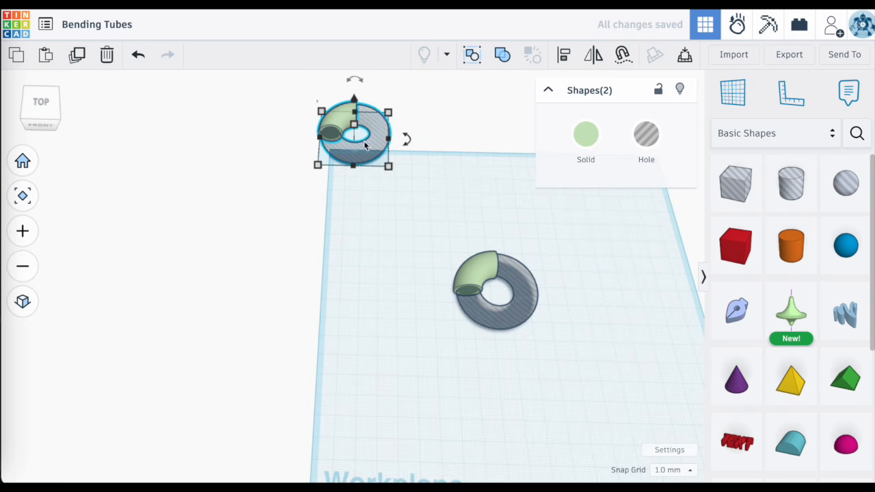
Step: Group the original solid bend and its hole torus as a union to cut a hollow bend, and inspect both open ends
scroll(428, 260, up, 5)
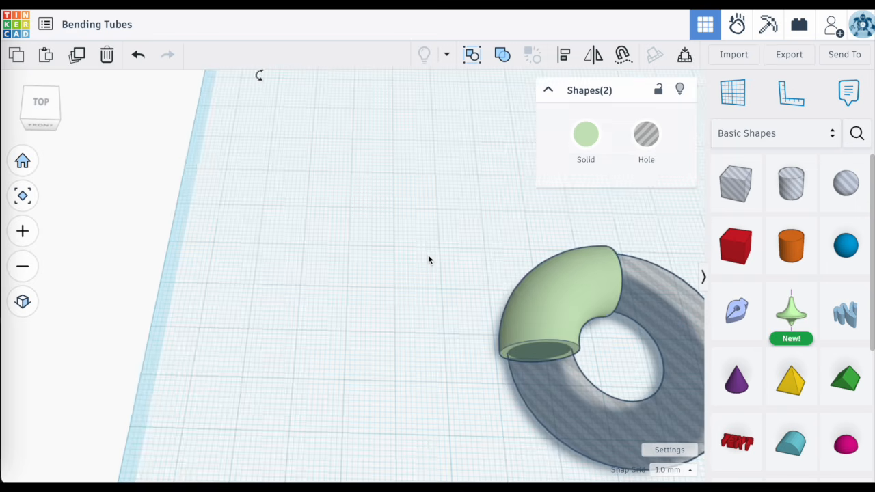
right_drag(429, 260, 399, 225)
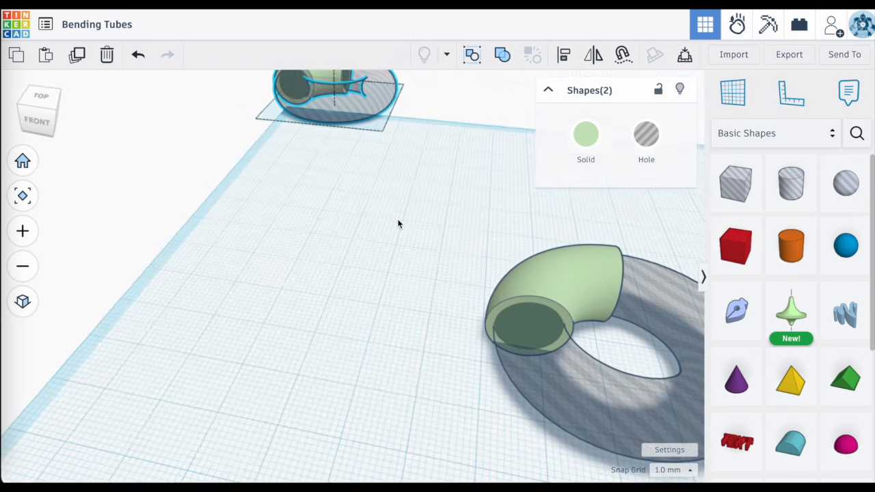
click(509, 250)
drag(502, 238, 622, 374)
click(497, 56)
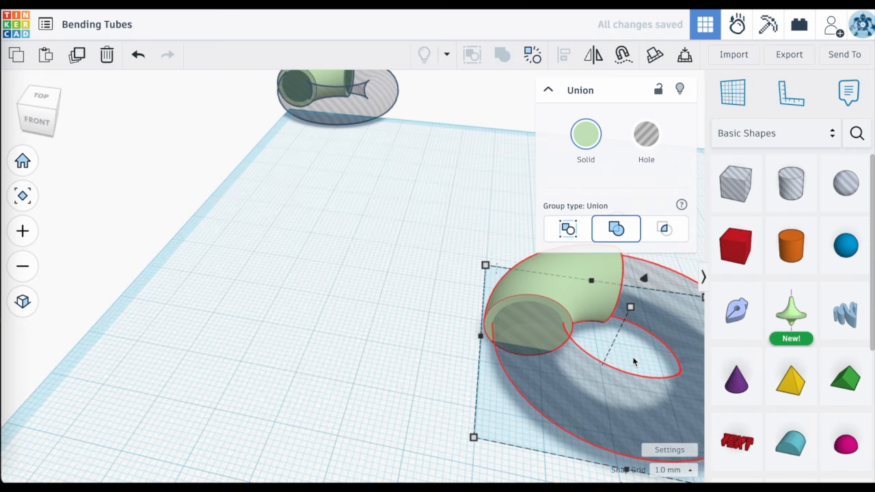
right_drag(631, 358, 551, 337)
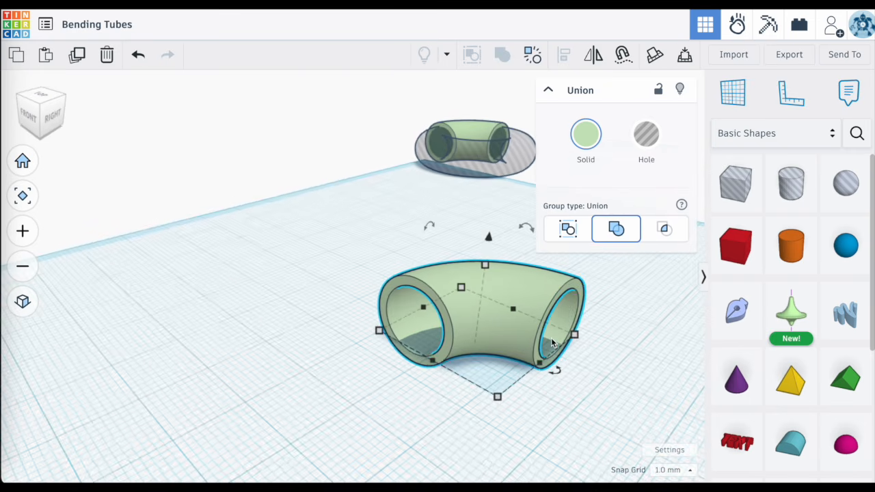
scroll(552, 343, up, 5)
scroll(552, 343, down, 4)
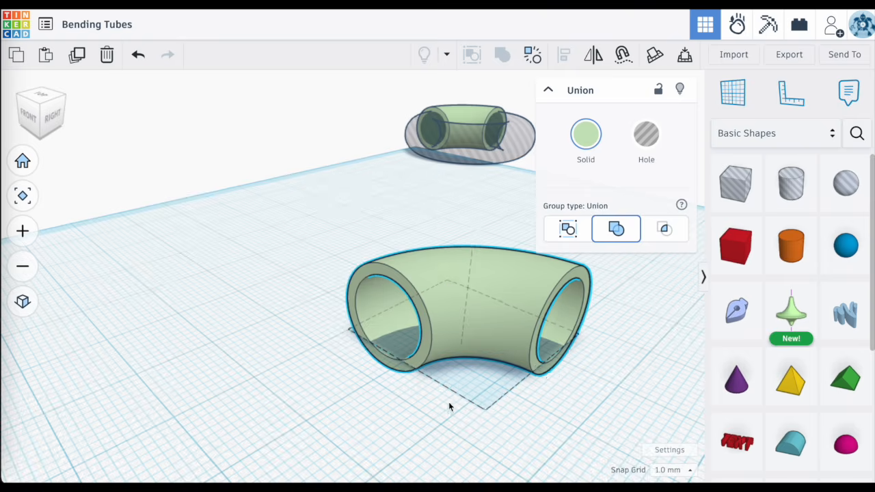
mouse_move(449, 406)
right_down()
mouse_move(484, 365)
mouse_move(460, 415)
right_up()
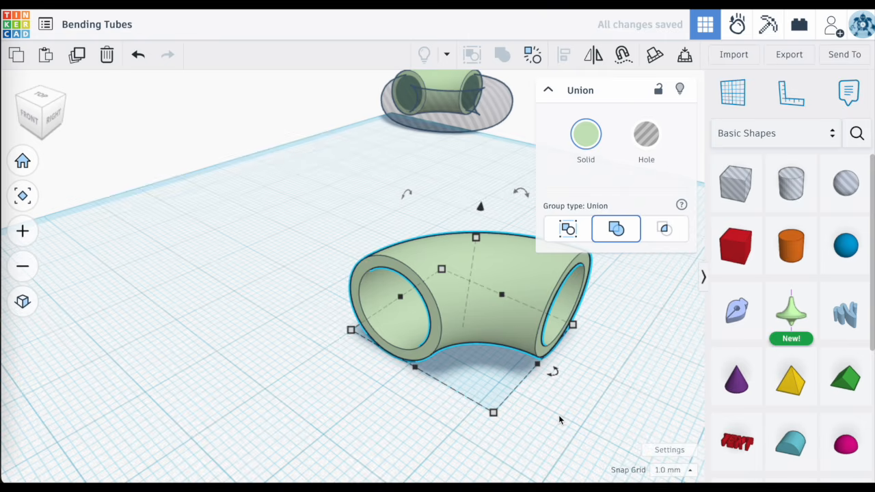
right_drag(559, 415, 616, 391)
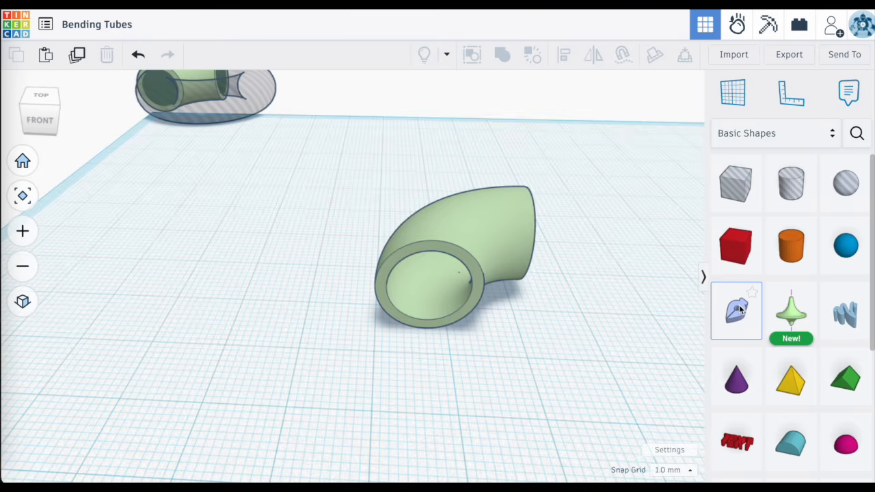
Step: Start an extrude sketch on the workplane beside the bend and draw a closed 10 mm square
mouse_move(738, 309)
mouse_down()
mouse_move(328, 297)
mouse_move(181, 360)
mouse_move(182, 330)
mouse_up()
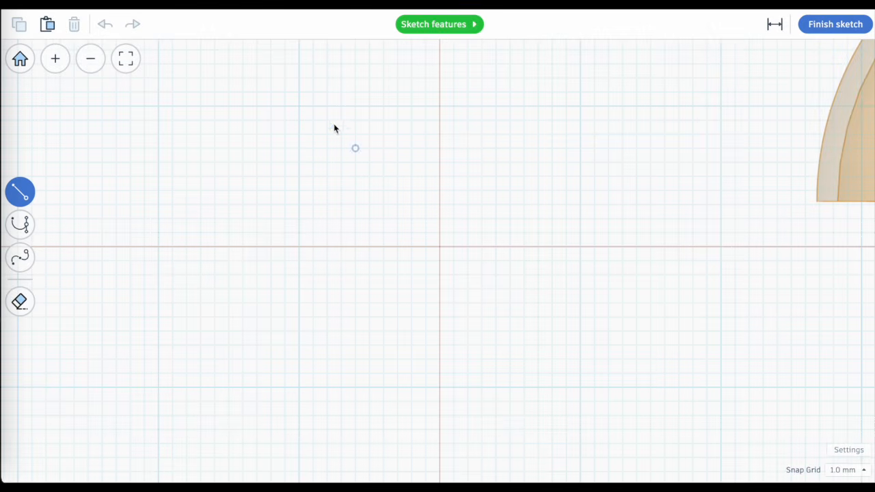
click(298, 106)
click(439, 108)
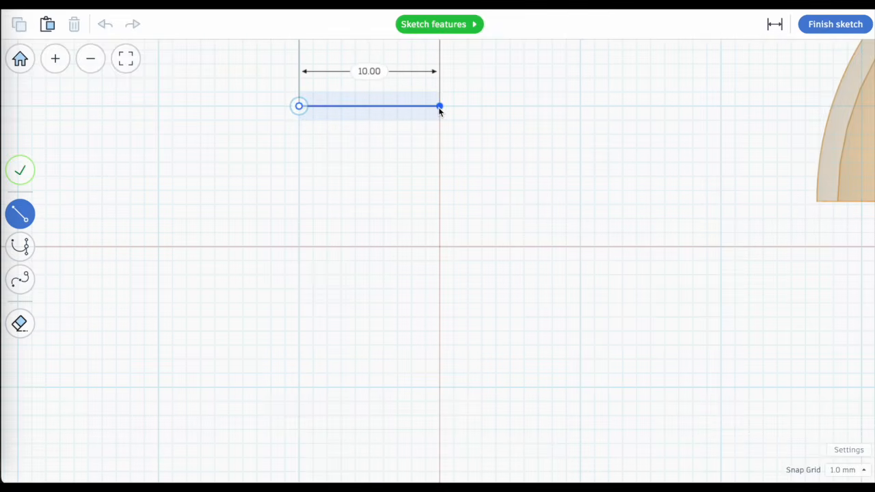
click(439, 247)
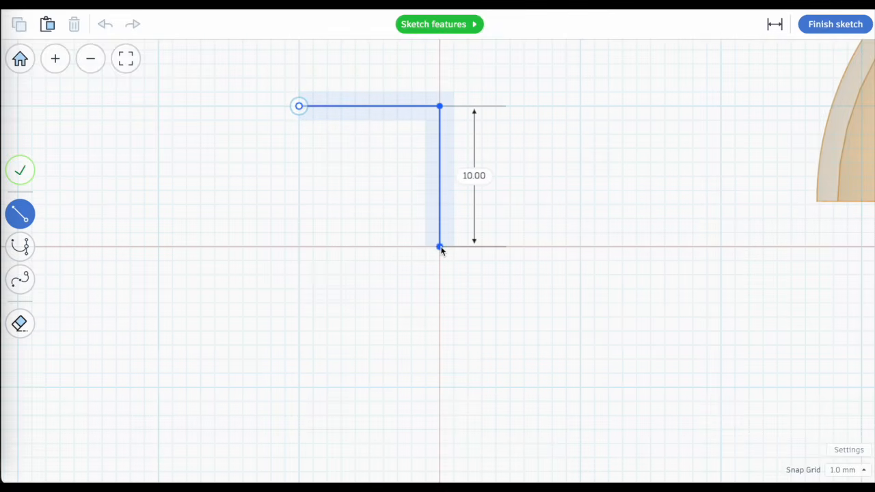
click(299, 247)
click(299, 107)
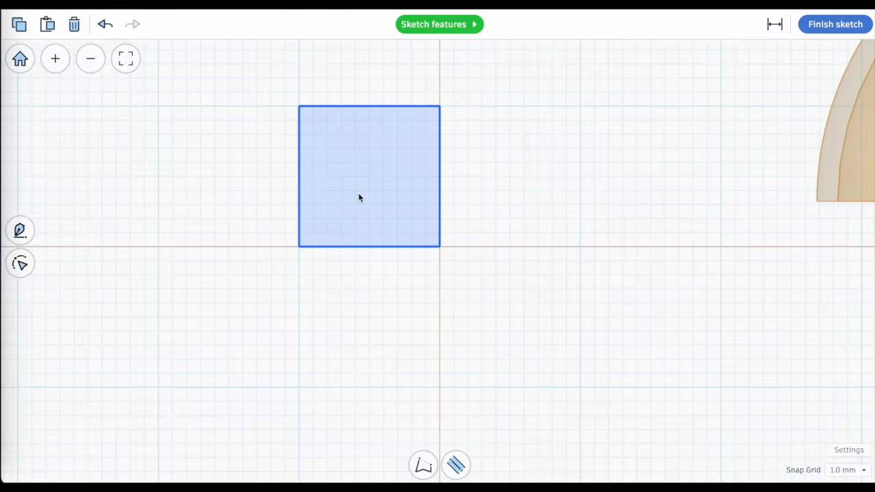
Step: Smooth the square's four corners into a circle, finish the sketch, and move the cylinder about 6 mm right and 9 mm back
double_click(362, 175)
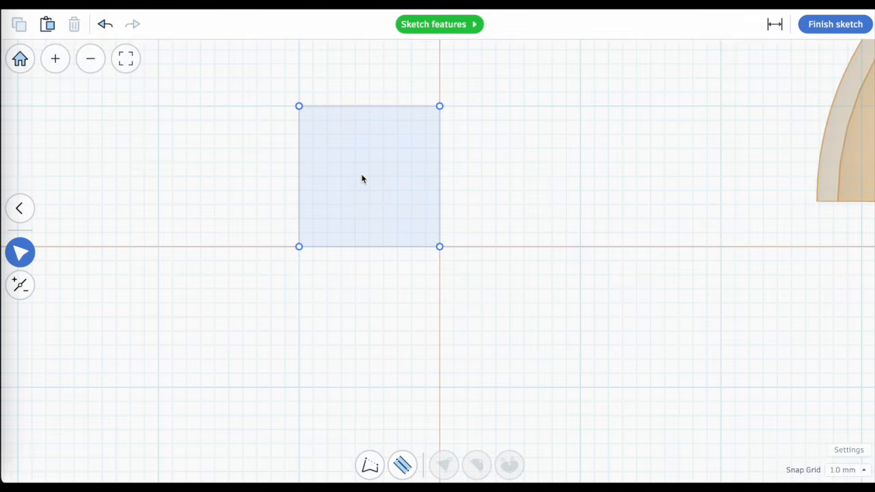
click(365, 180)
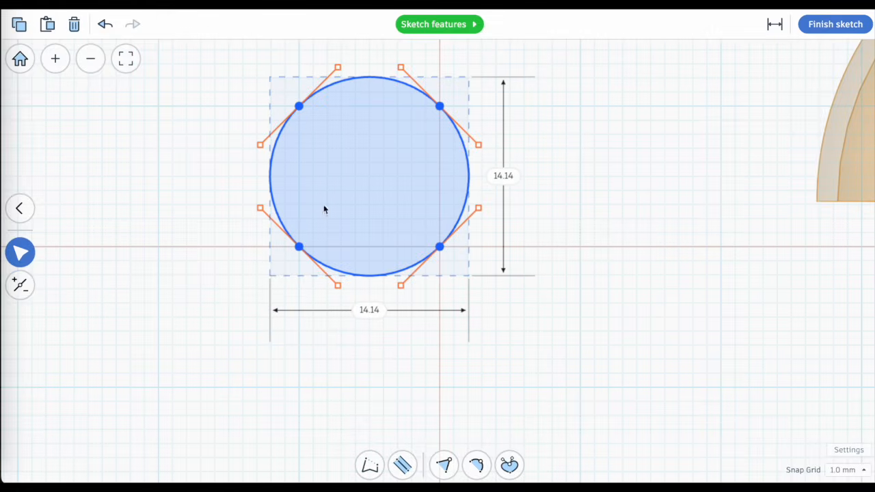
click(830, 27)
click(225, 390)
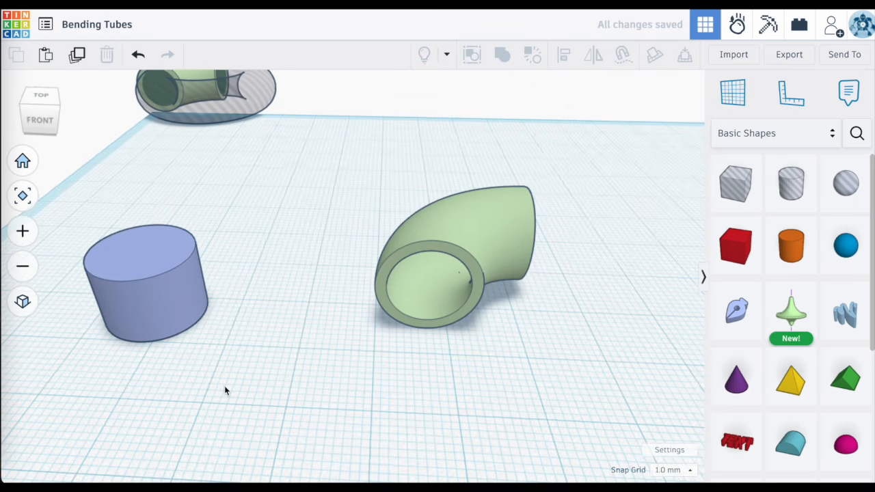
drag(130, 328, 191, 274)
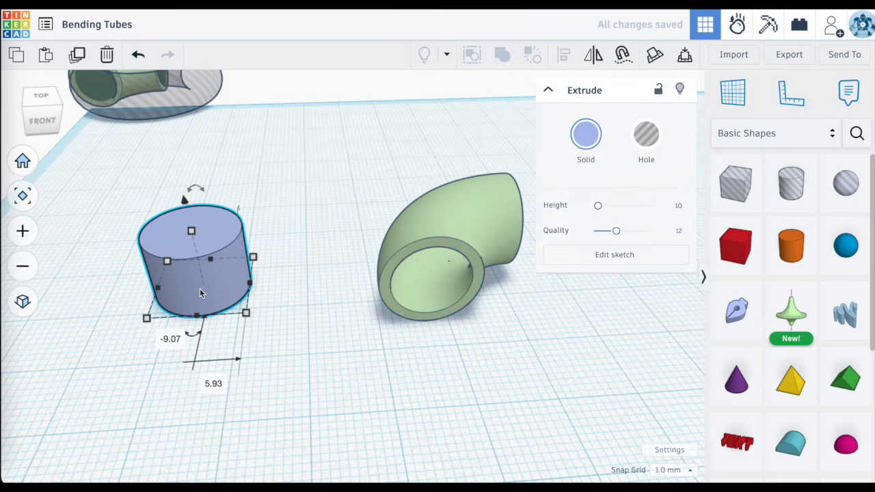
Step: Try a hollow outline of width 2.0 on the cylinder's circle sketch, turn it off, and finish the sketch
double_click(200, 292)
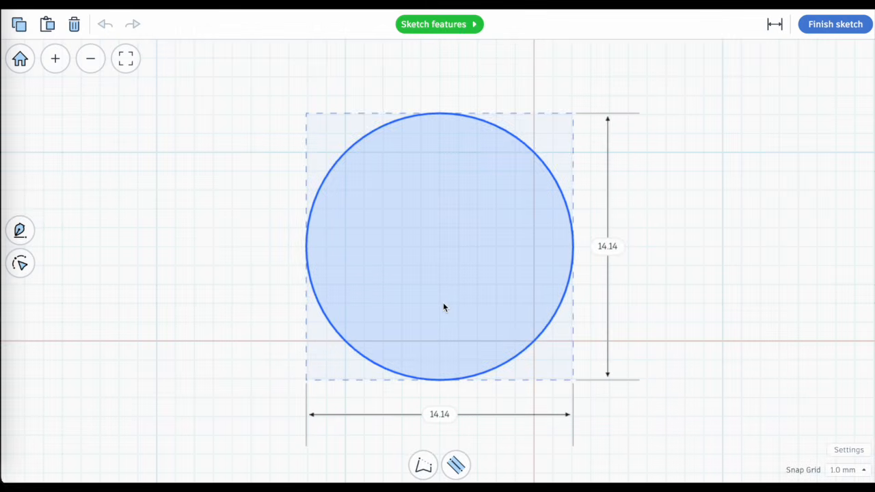
click(456, 468)
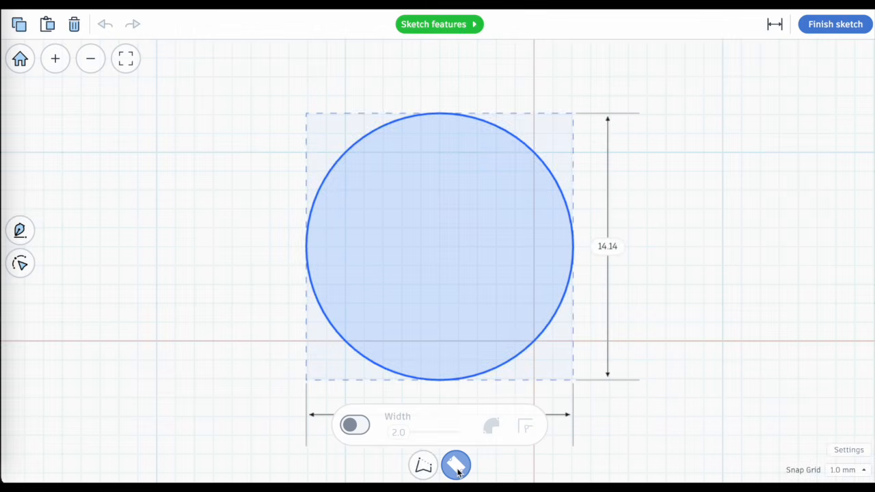
click(352, 427)
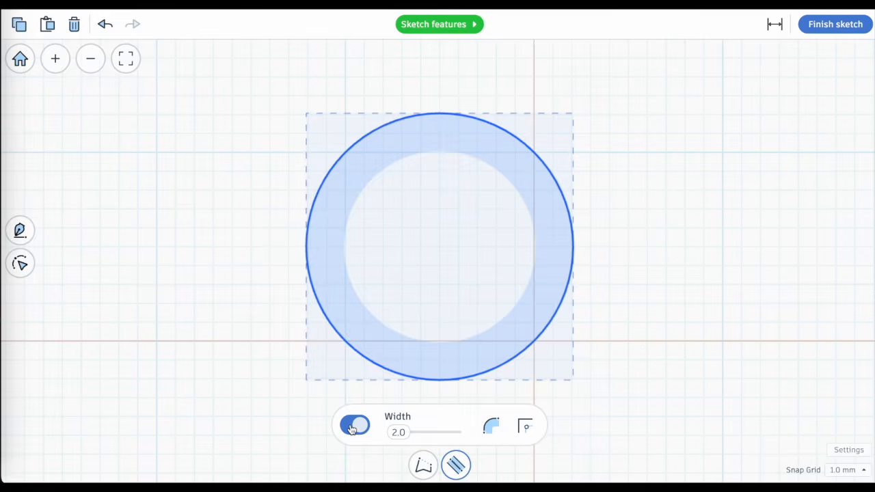
click(352, 427)
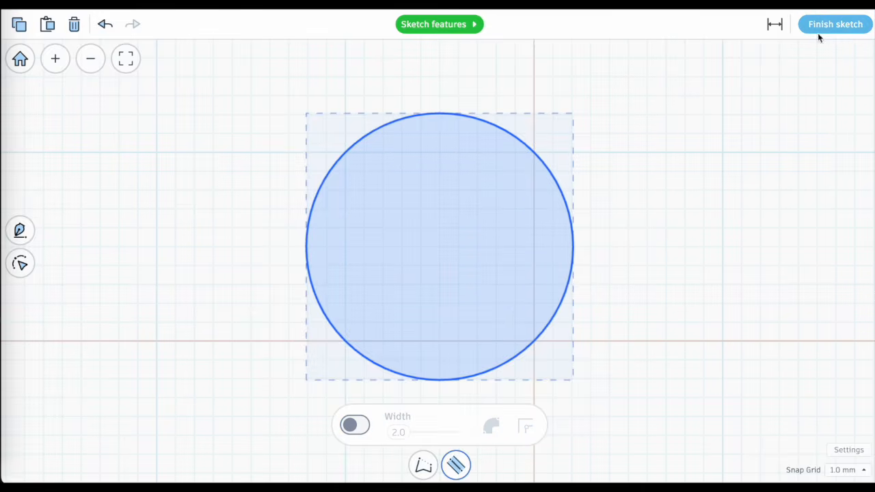
click(822, 30)
click(232, 414)
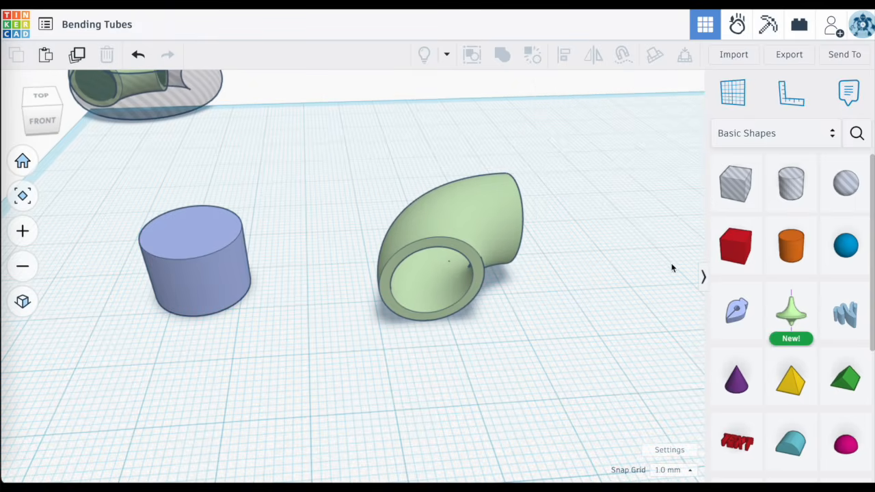
Step: Place the default pen-nib extrude shape in front of the cylinder and finish its sketch without drawing
click(710, 311)
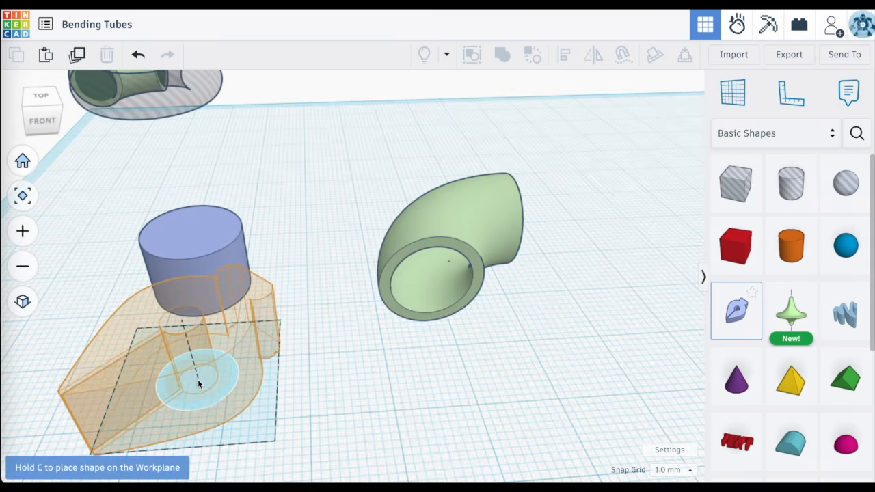
click(197, 380)
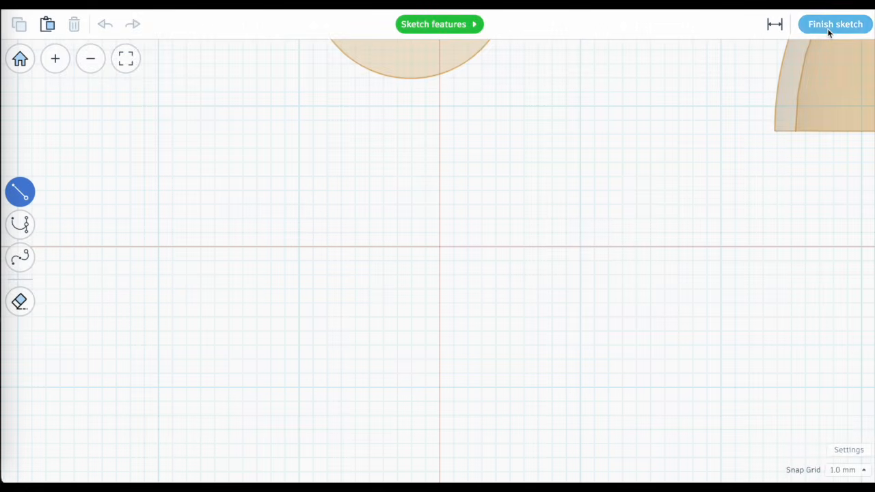
click(830, 26)
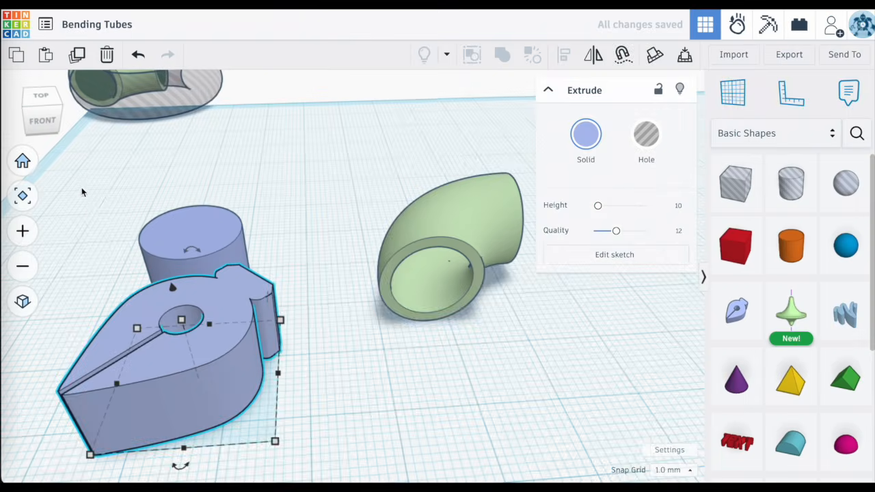
Step: Select the cylinder and the nib shape and align them on their centres, both left-to-right and front-to-back
click(98, 232)
drag(98, 231, 236, 359)
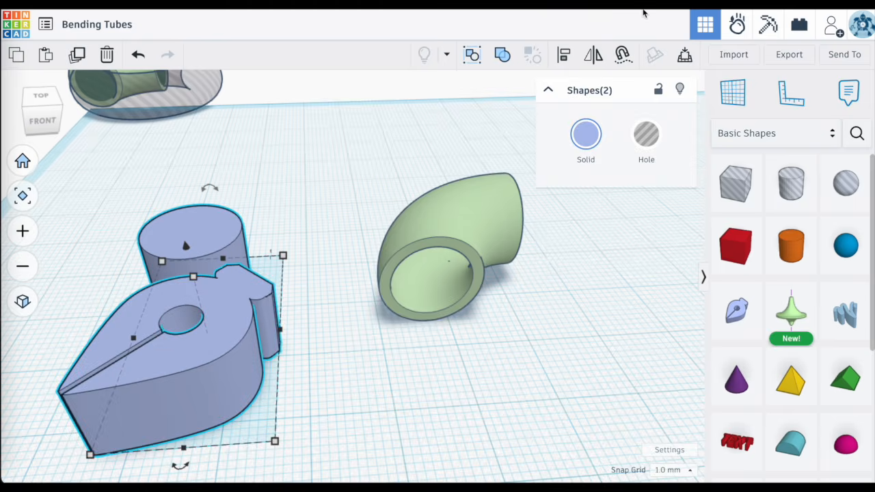
click(563, 54)
click(195, 328)
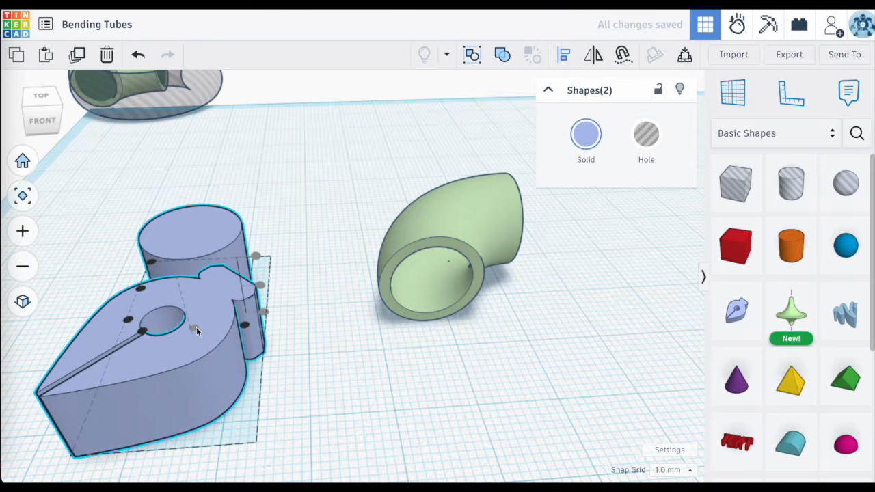
click(140, 290)
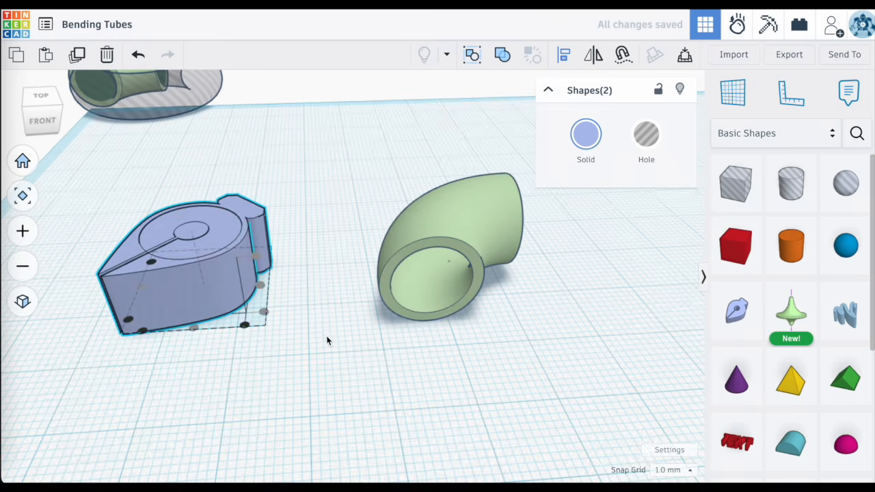
Step: Open the nib shape's sketch and draw an 8 by 8 mm square centred on the origin, inside the larger cylinder's outline
click(326, 340)
key(f)
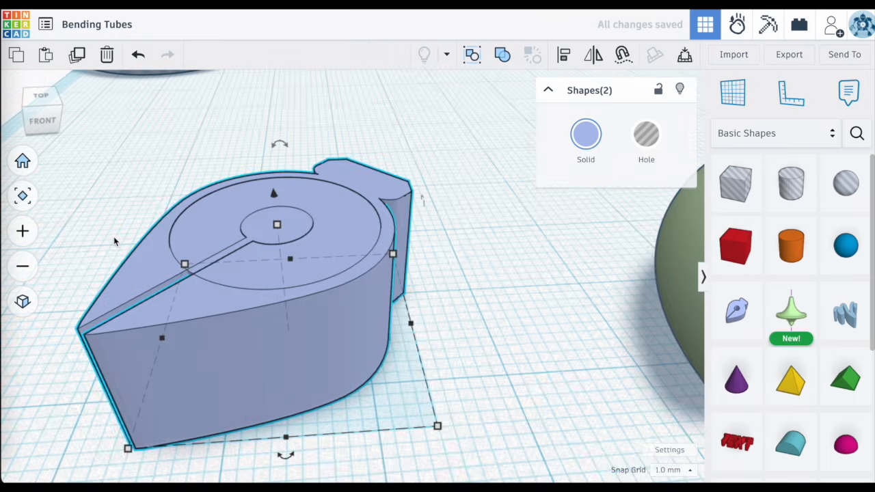
click(126, 267)
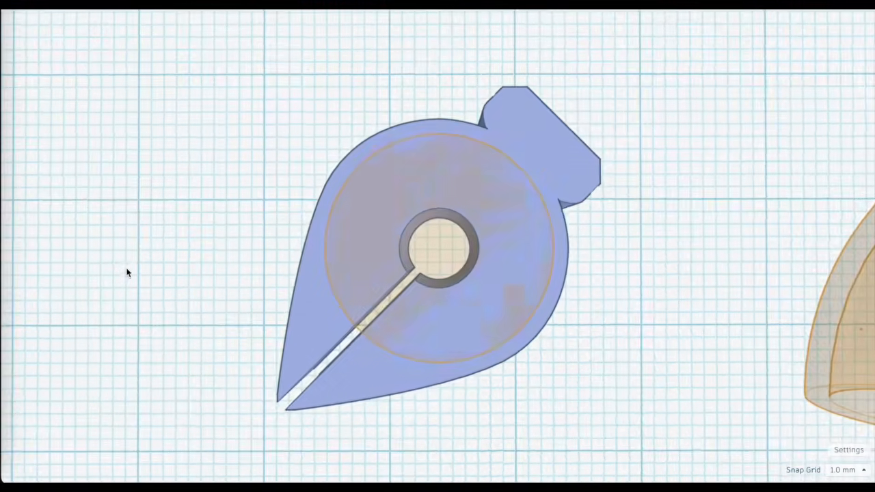
scroll(444, 195, up, 2)
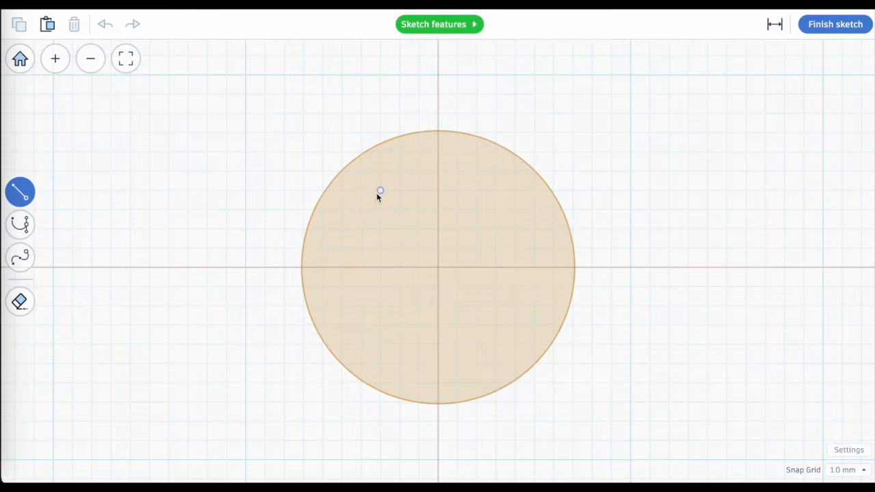
click(361, 191)
click(515, 190)
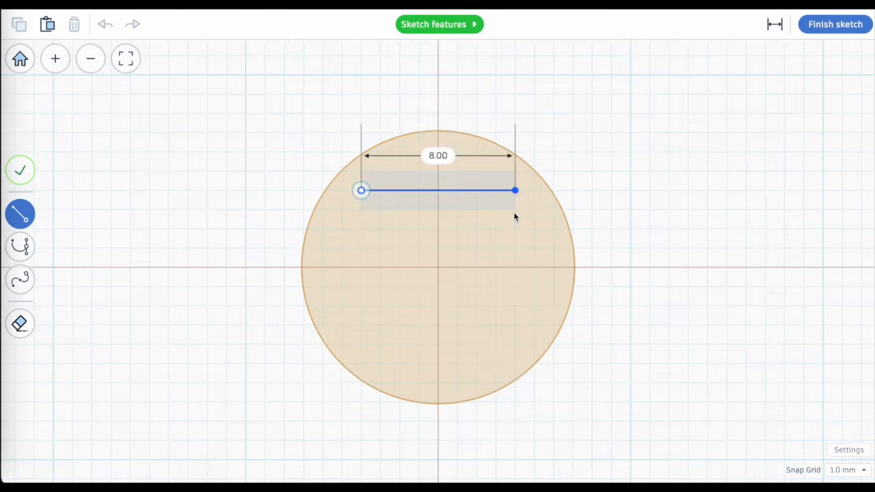
click(515, 344)
click(360, 344)
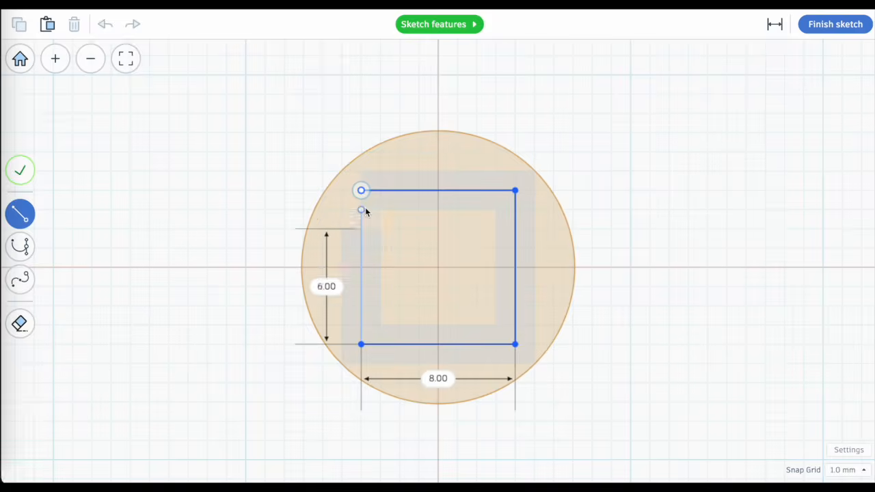
click(361, 191)
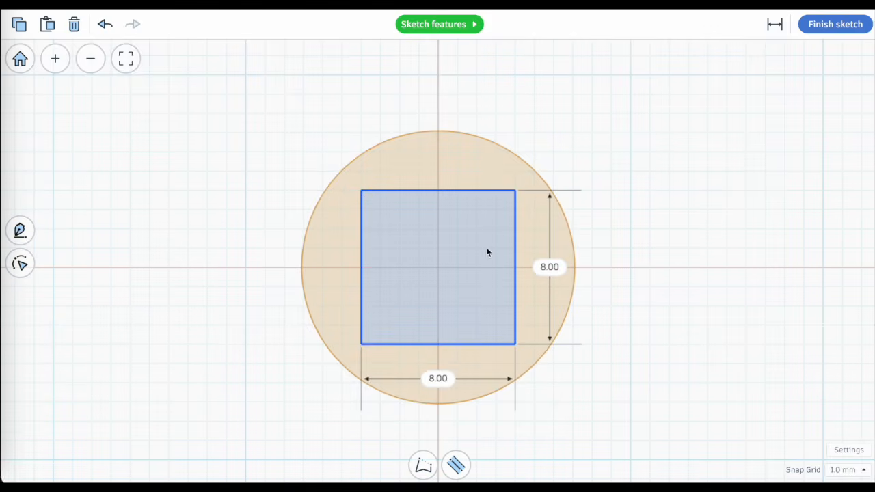
Step: Smooth the square's four corners into a circle and finish the sketch
key(Escape)
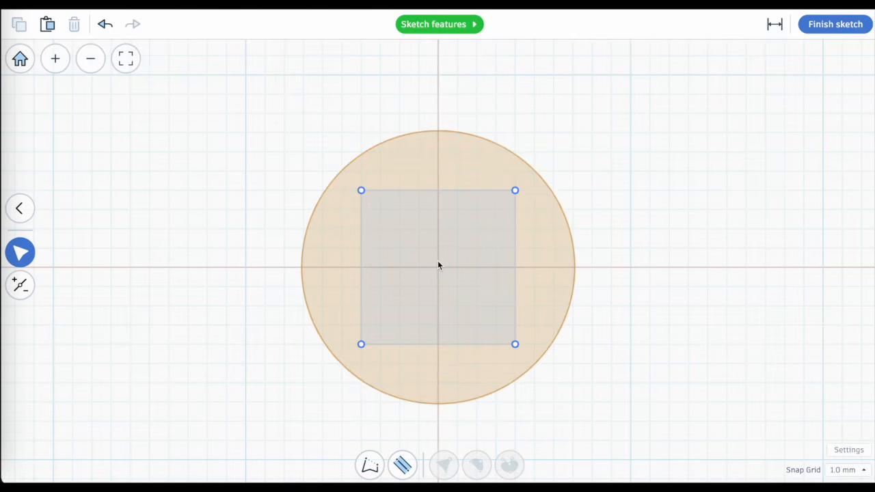
double_click(438, 262)
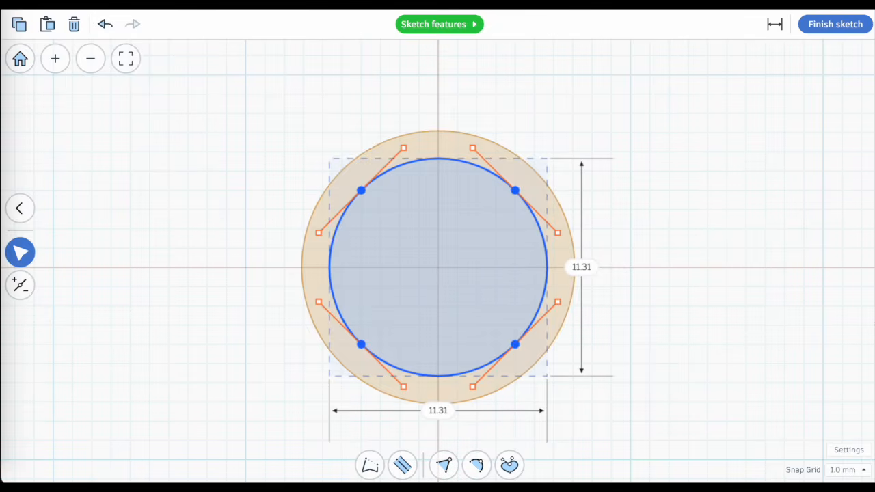
click(835, 24)
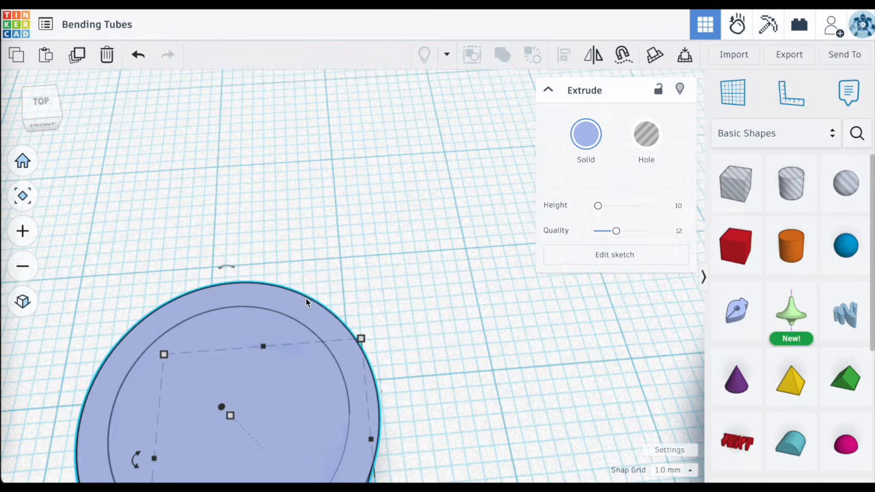
Step: Move the larger cylinder about 3 mm right and 14 mm back, and turn the smaller cylinder into a hole
alt+drag(304, 303, 343, 115)
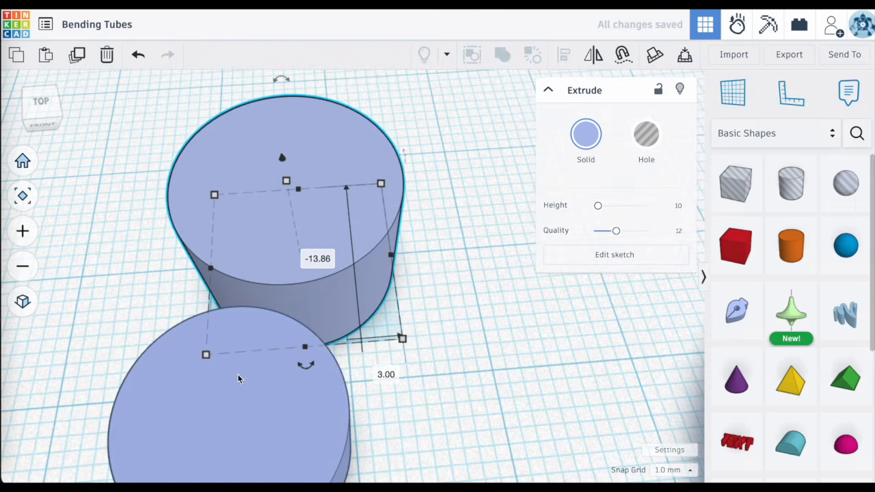
click(241, 402)
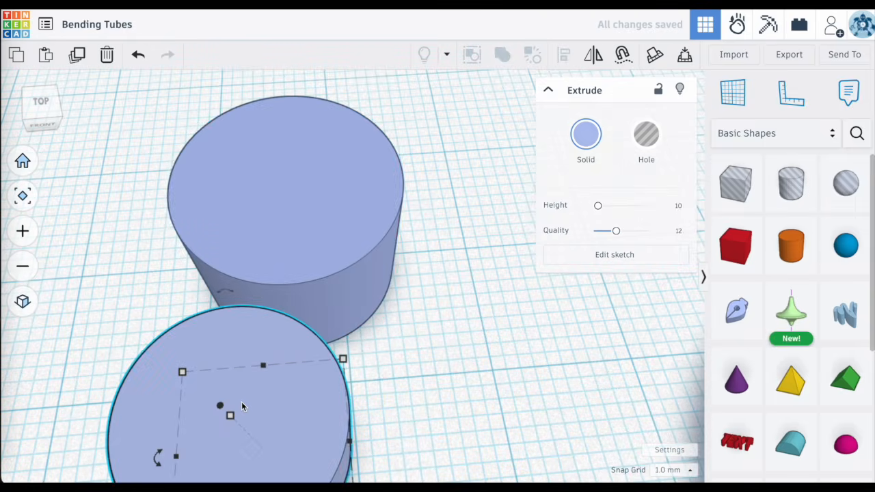
click(646, 135)
Step: Select the solid and the hole cylinder and align them on their centres, both front-to-back and left-to-right
click(423, 290)
drag(419, 291, 347, 413)
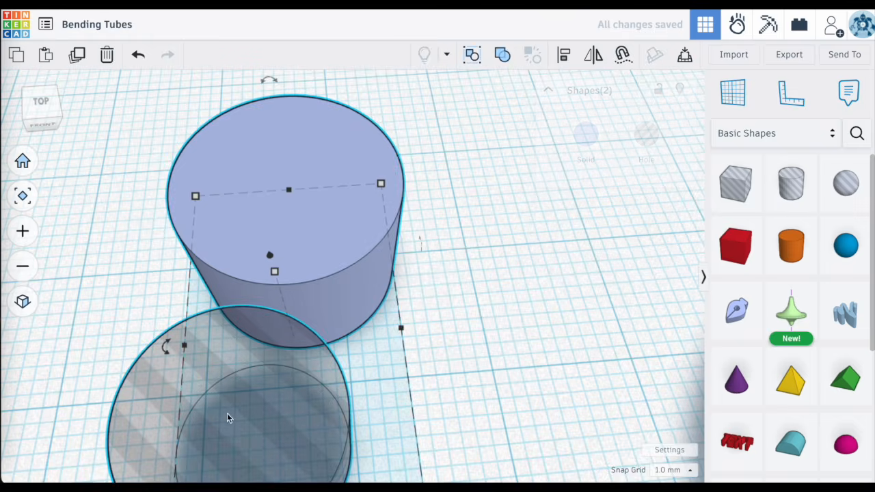
click(564, 60)
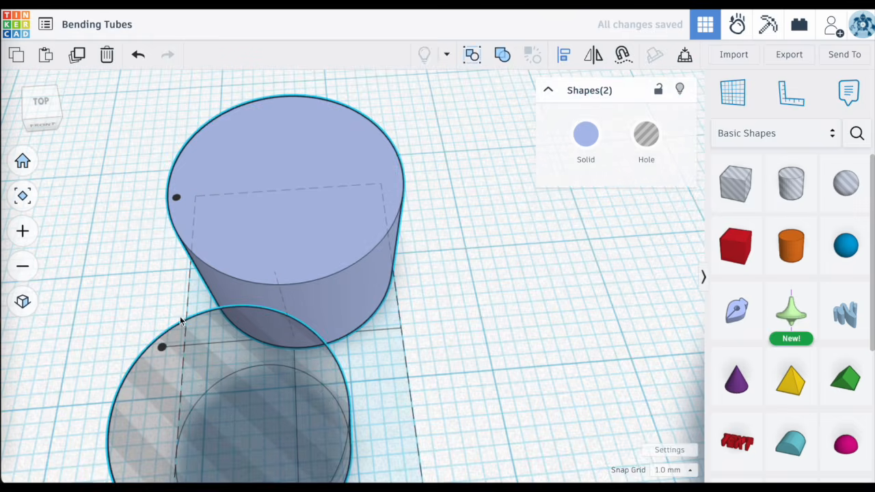
click(162, 345)
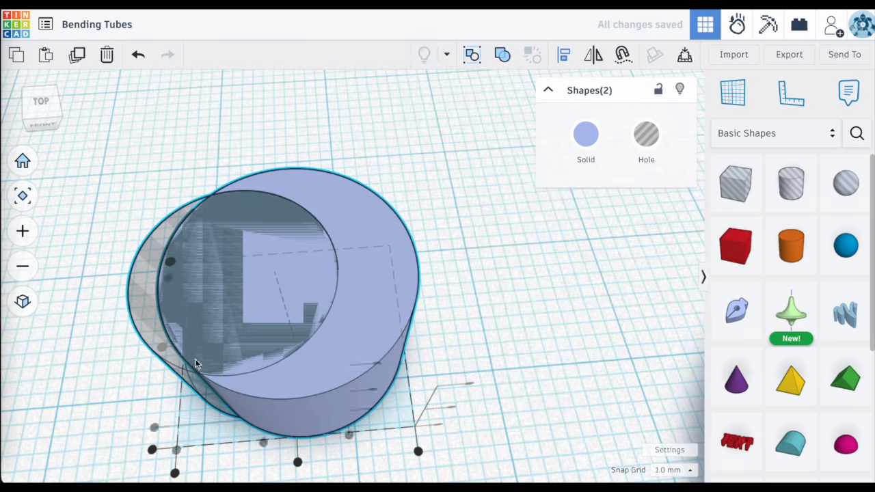
click(297, 462)
click(474, 261)
Step: Duplicate the aligned solid and hole cylinders and place one ungrouped pair in the workplane's back corner, beside the spare bend
right_drag(472, 266, 430, 280)
drag(429, 281, 192, 412)
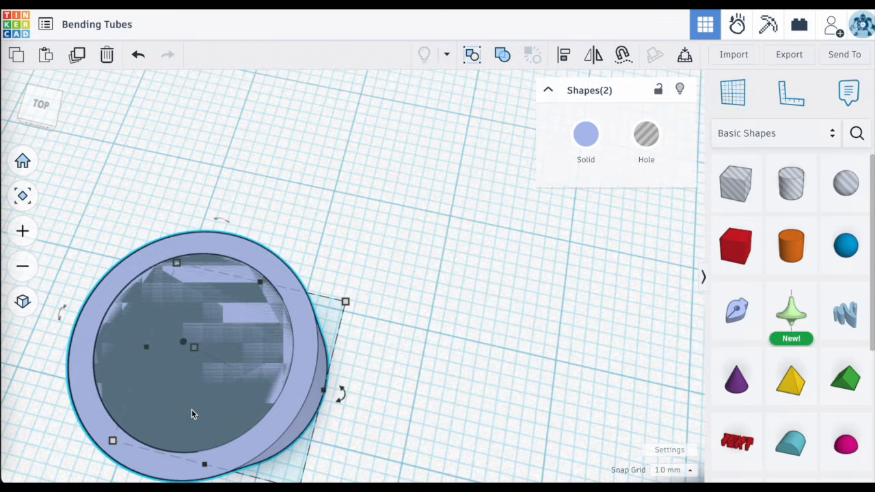
scroll(190, 409, down, 5)
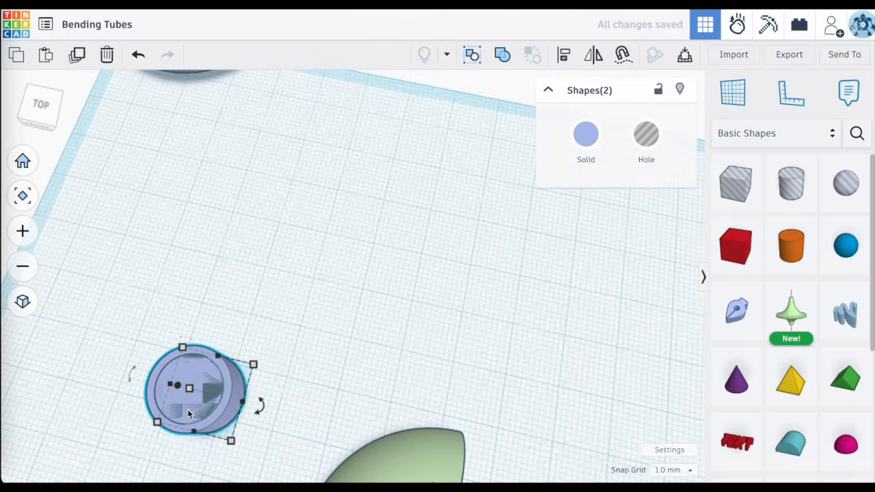
alt+drag(200, 370, 137, 103)
Step: Select the remaining solid and hole cylinders near the finished bend and group them as a union into a hollow tube
drag(272, 345, 109, 451)
click(23, 197)
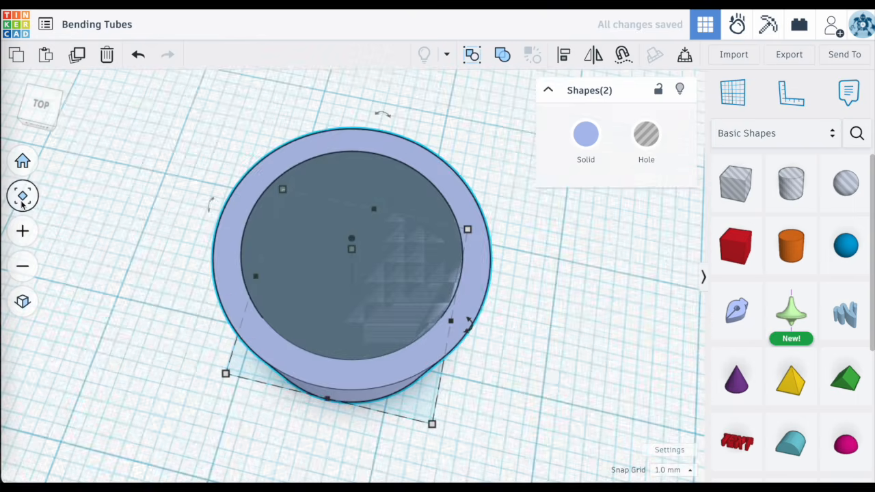
key(ctrl+g)
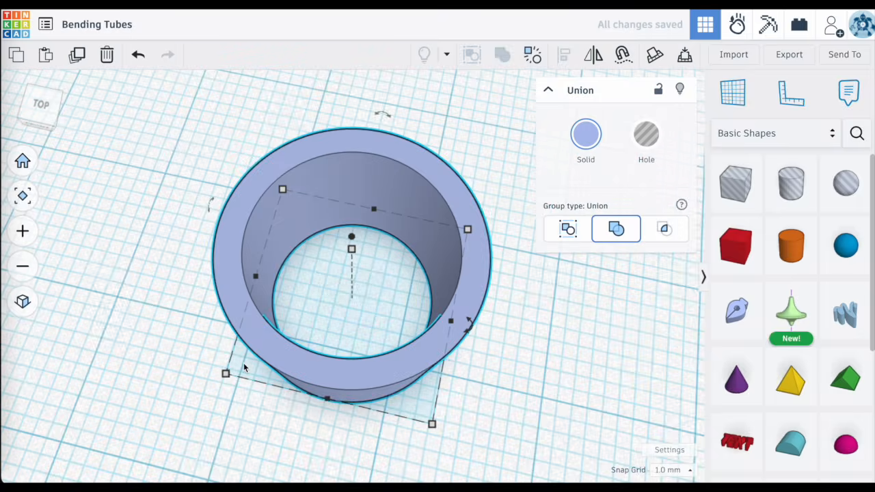
Step: Stretch the hollow tube to a height of 40 mm
click(472, 433)
right_drag(472, 433, 484, 311)
scroll(522, 438, down, 8)
click(477, 305)
drag(467, 303, 462, 196)
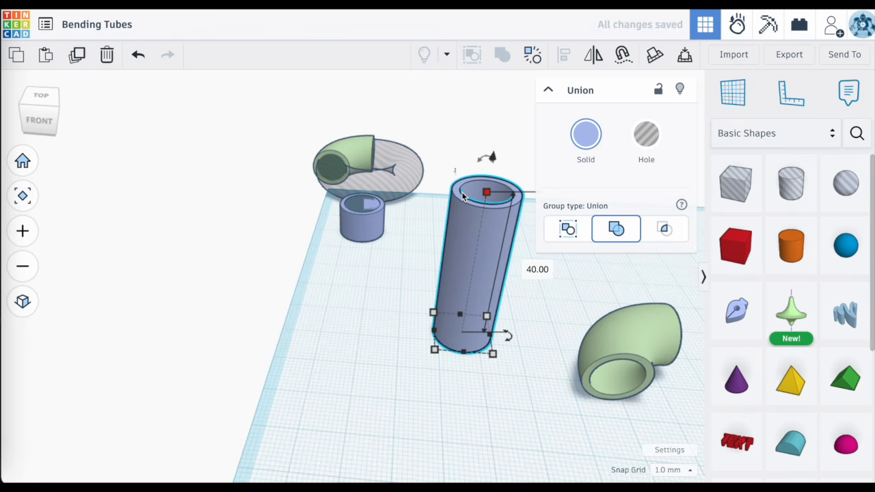
Step: Rotate the upright tube a quarter turn so that it lies horizontally from front to back
click(519, 326)
right_drag(520, 326, 537, 343)
click(490, 298)
click(485, 312)
right_drag(485, 312, 324, 304)
click(261, 322)
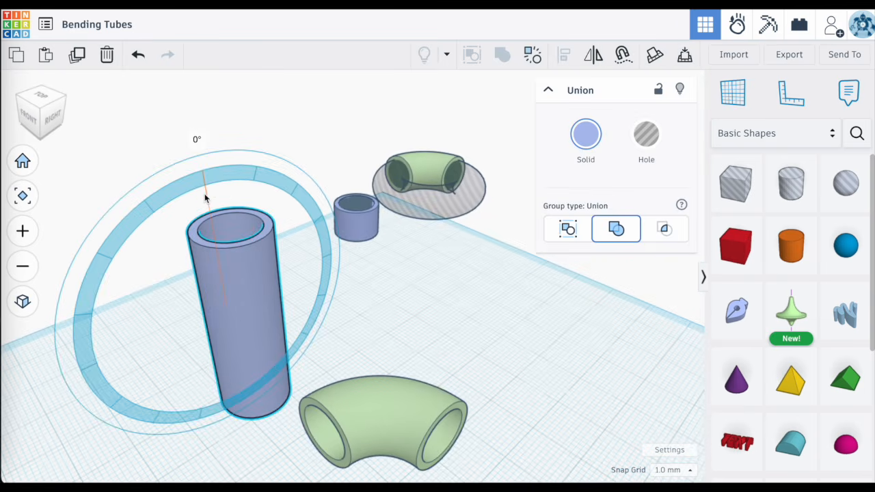
click(240, 276)
drag(205, 194, 127, 356)
Step: Move the horizontal tube forward, clear of the finished bend's front opening
right_drag(373, 414, 406, 412)
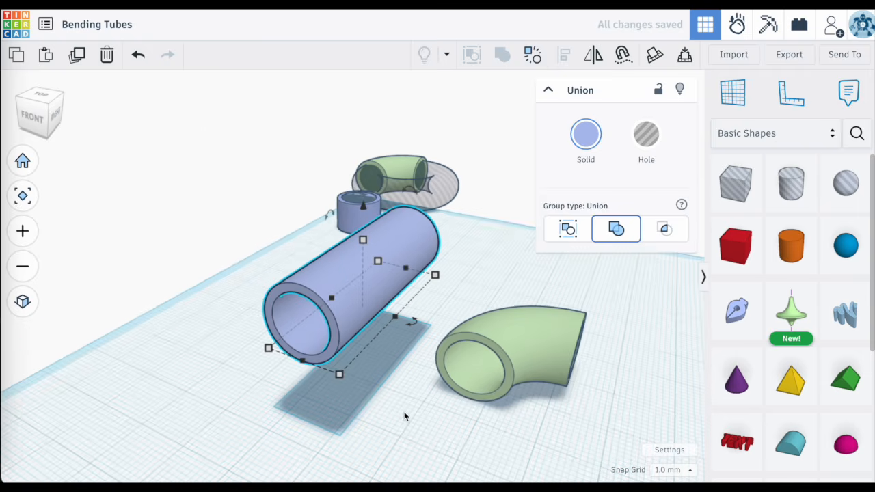
scroll(410, 428, down, 1)
scroll(410, 428, down, 3)
drag(375, 332, 306, 413)
Step: Select the tube and the bend and align the tube's bottom to the bend, using the bend as the fixed reference
right_drag(458, 469, 491, 457)
drag(398, 305, 481, 446)
click(561, 56)
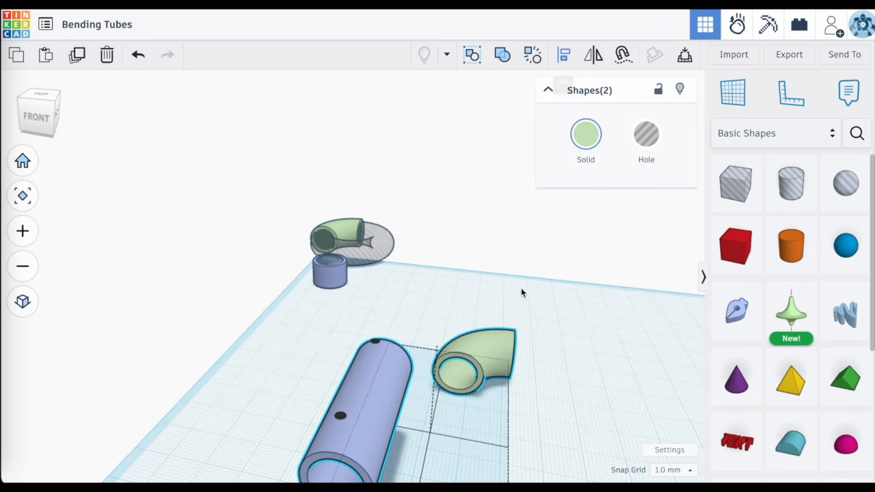
click(490, 341)
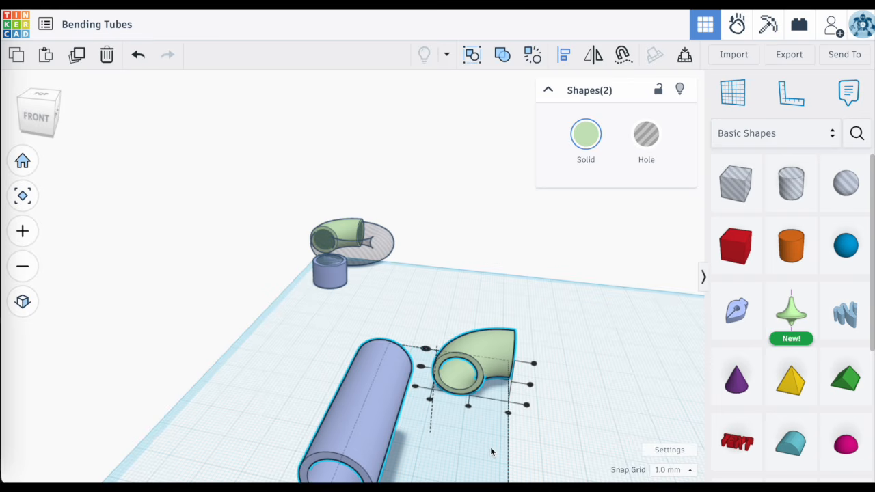
right_drag(490, 447, 486, 424)
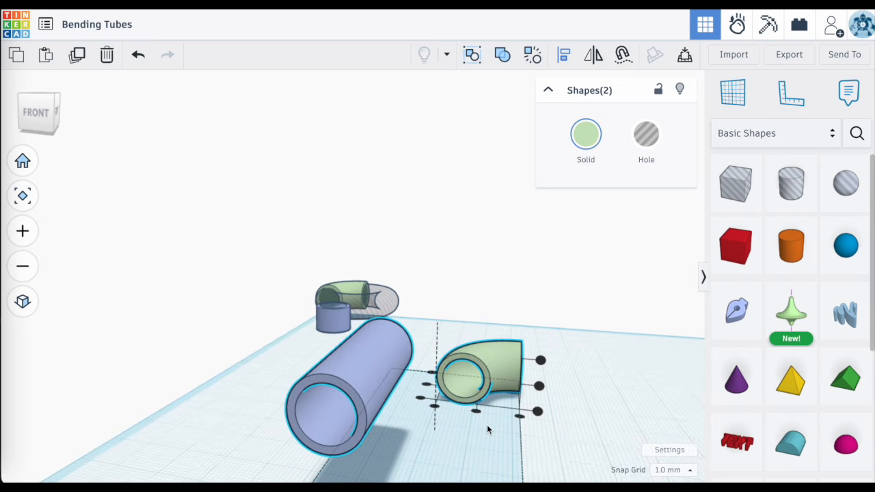
click(537, 413)
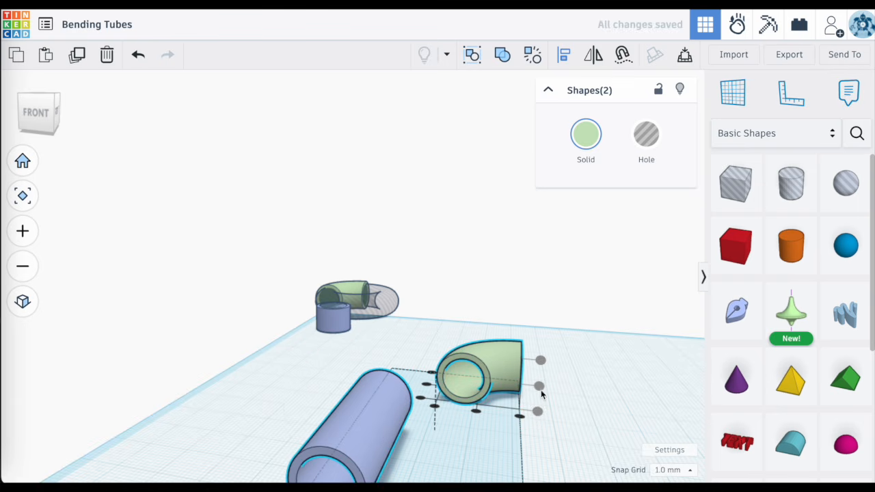
Step: Align the tube with the bend's left edge, trying the left-to-right centre alignment in between, and deselect both shapes
scroll(445, 417, up, 3)
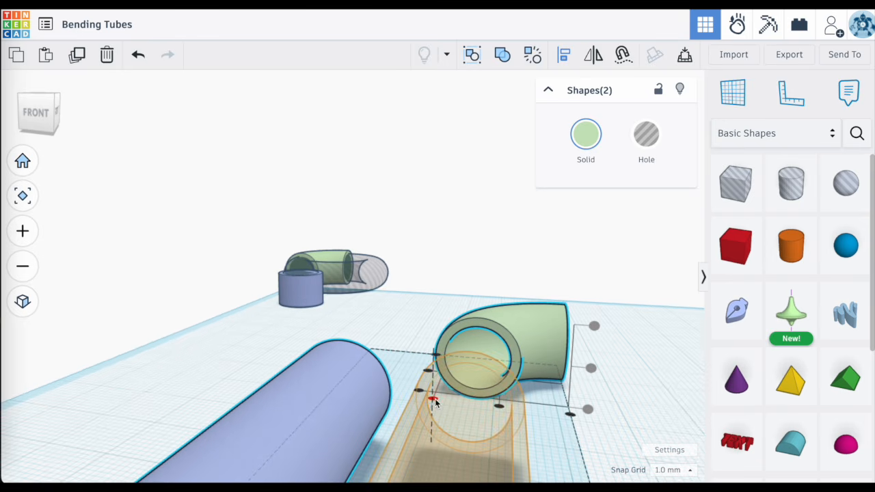
click(432, 399)
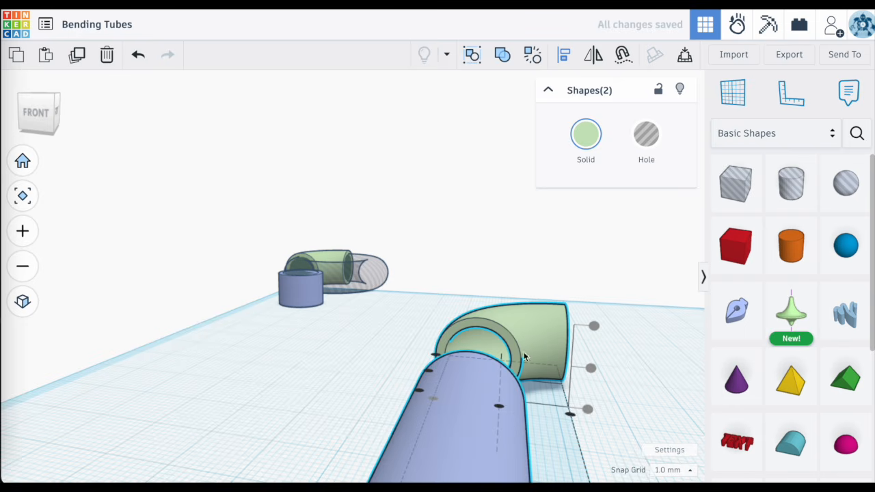
click(499, 408)
scroll(543, 400, down, 2)
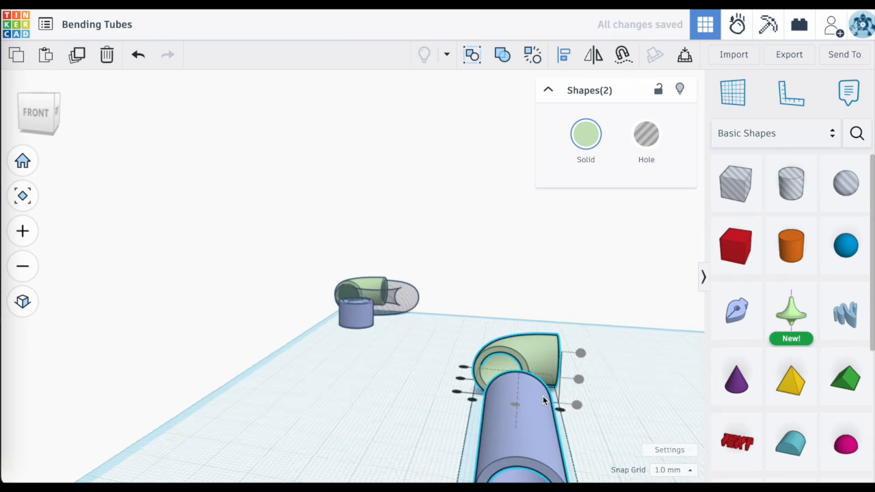
right_drag(542, 396, 537, 425)
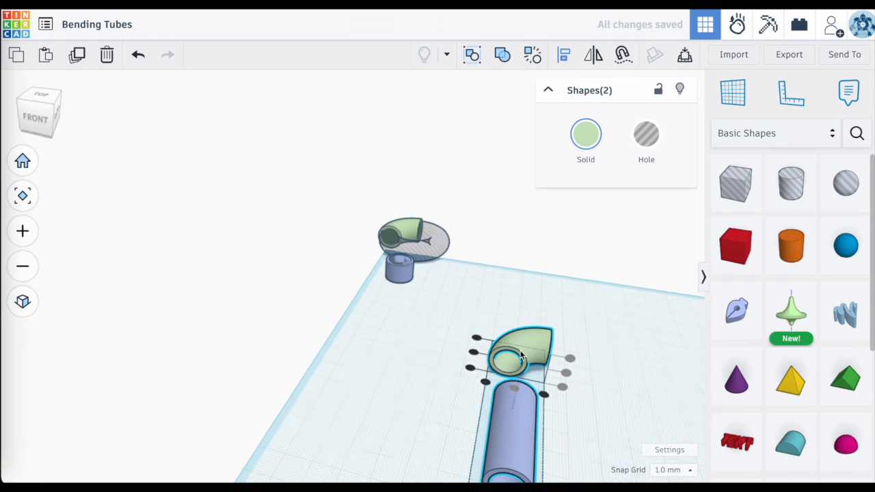
scroll(516, 384, down, 1)
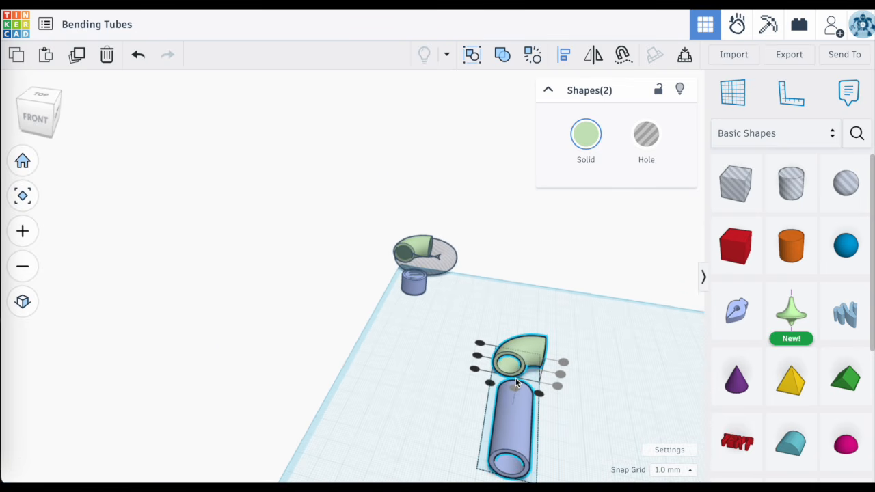
scroll(512, 386, up, 2)
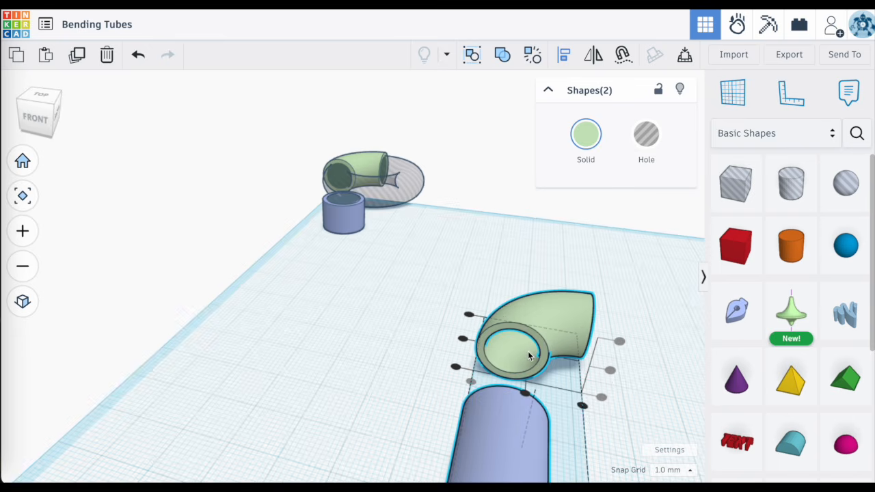
click(648, 272)
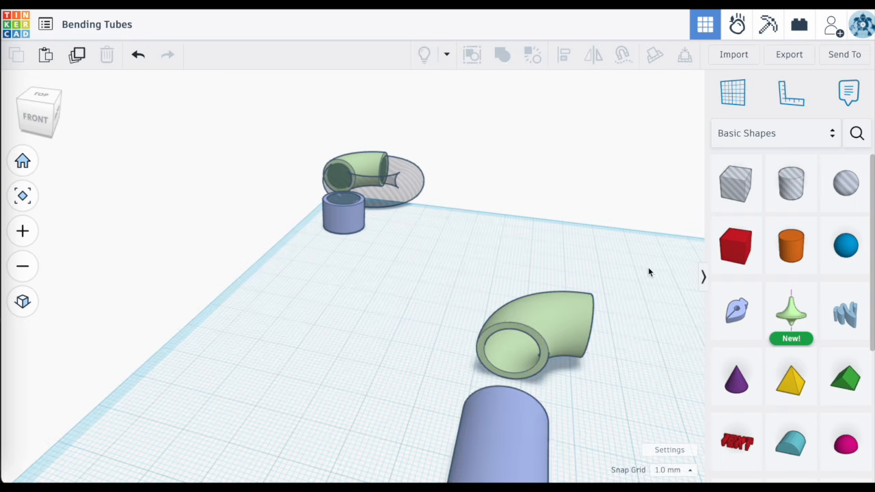
Step: Drop the straight tube onto a temporary workplane set on the bend's open end and restore the default workplane
click(732, 96)
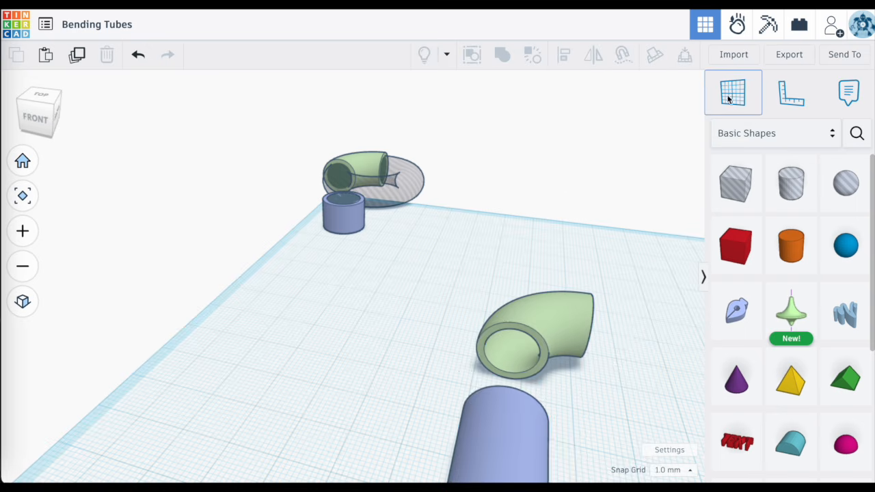
click(513, 329)
scroll(519, 332, up, 5)
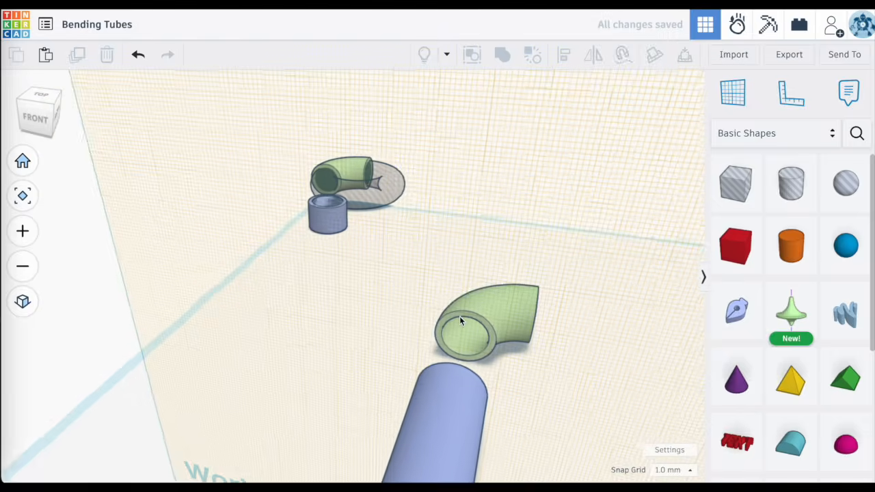
click(452, 403)
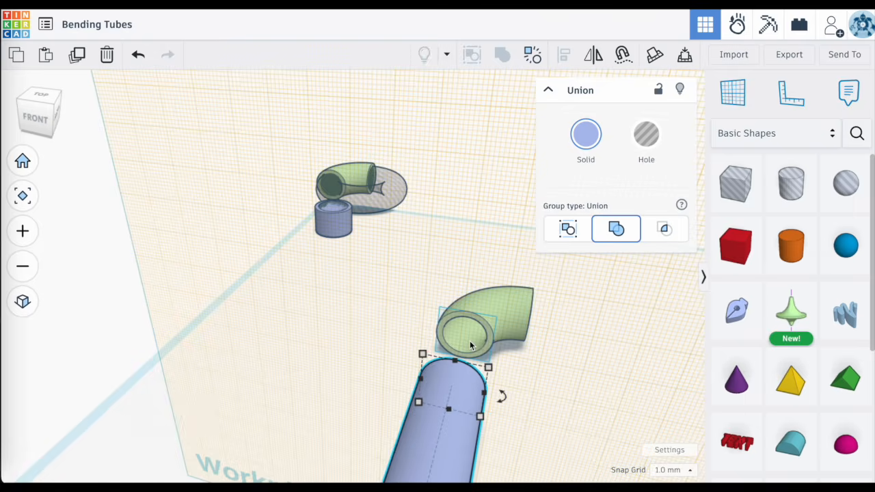
key(d)
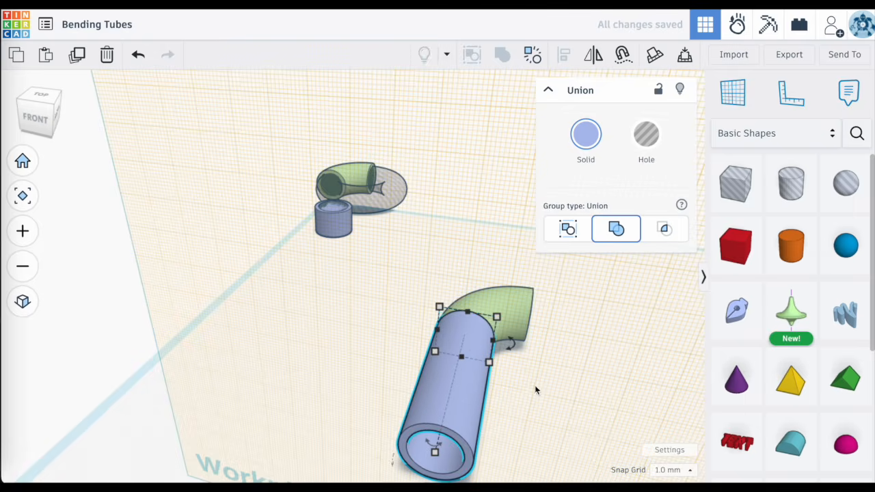
click(733, 93)
click(450, 267)
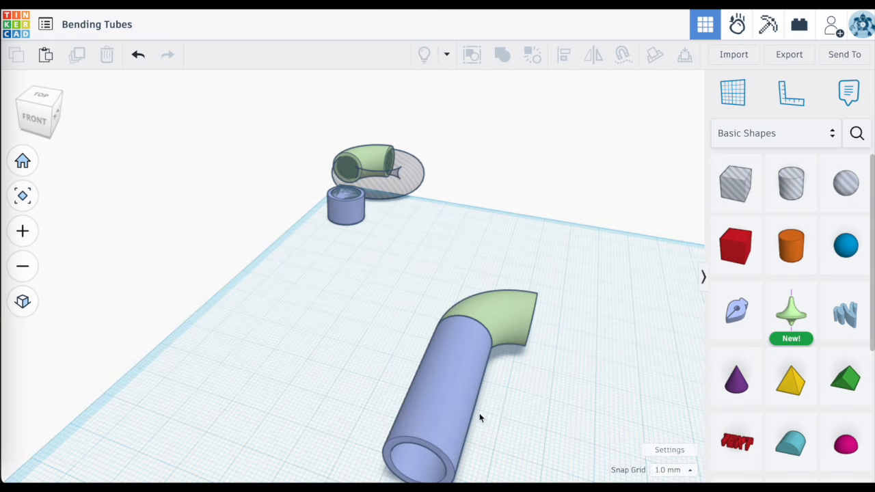
Step: Duplicate the bend joined to the tube and place the copy about 30 mm to its right
click(507, 311)
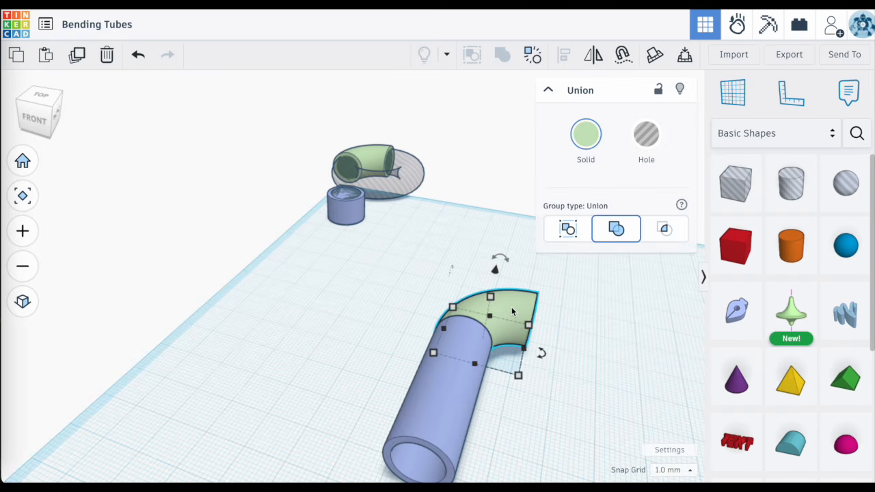
key(ctrl+d)
drag(511, 309, 641, 330)
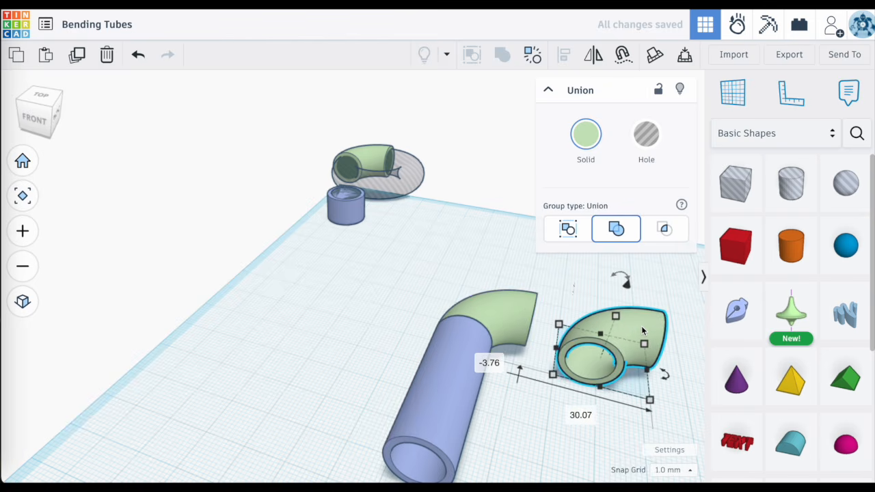
key(f)
click(533, 460)
scroll(533, 460, down, 3)
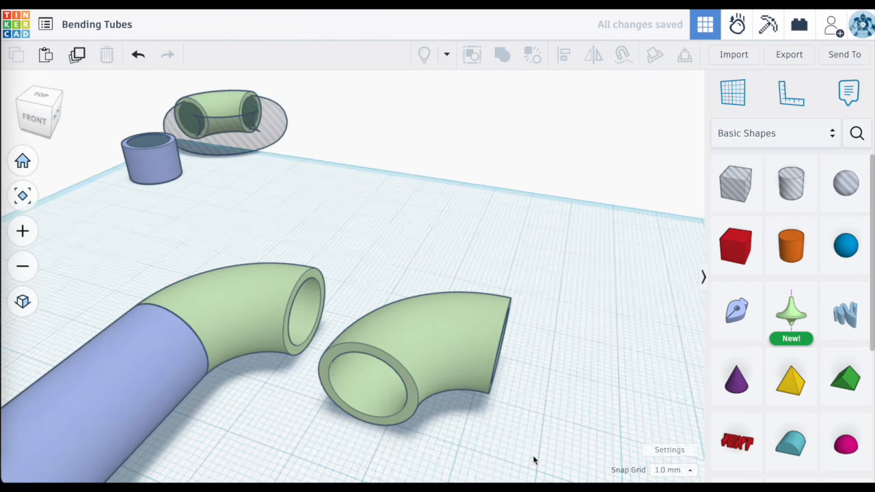
Step: Open the copied bend's group and set the revolve's sweep to 180 degrees
click(467, 374)
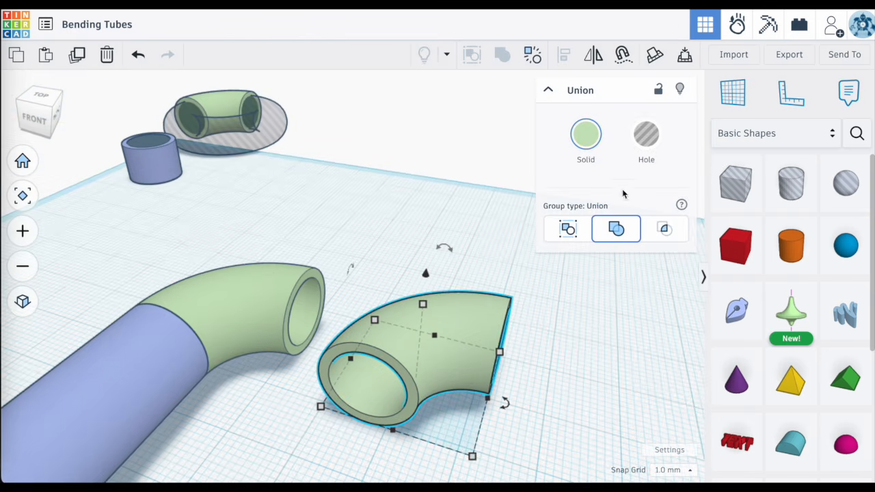
double_click(471, 323)
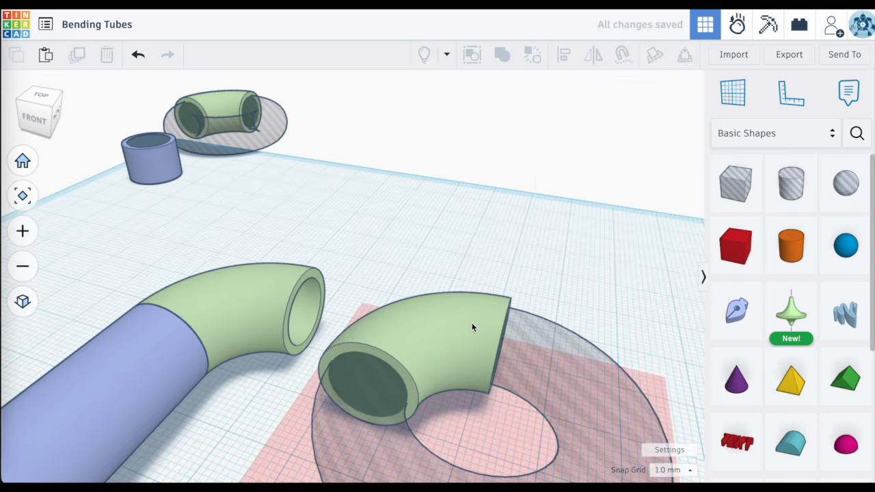
scroll(471, 323, down, 5)
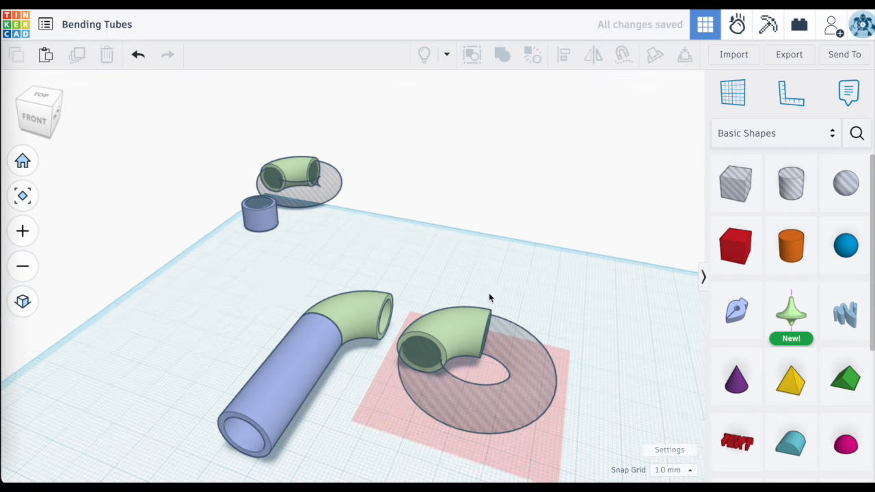
click(463, 318)
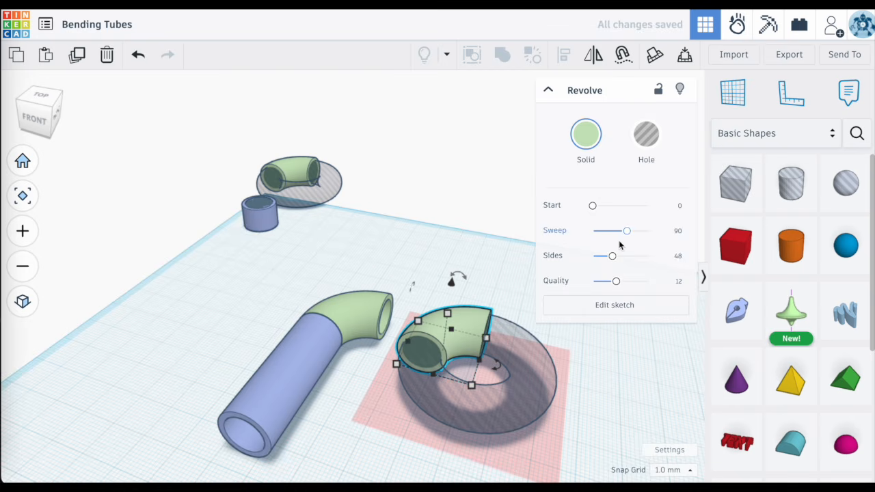
drag(628, 235, 634, 233)
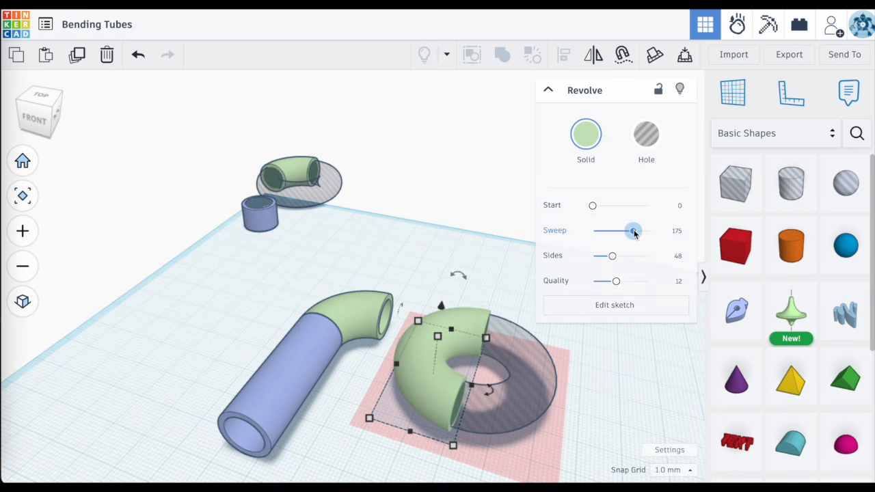
click(673, 232)
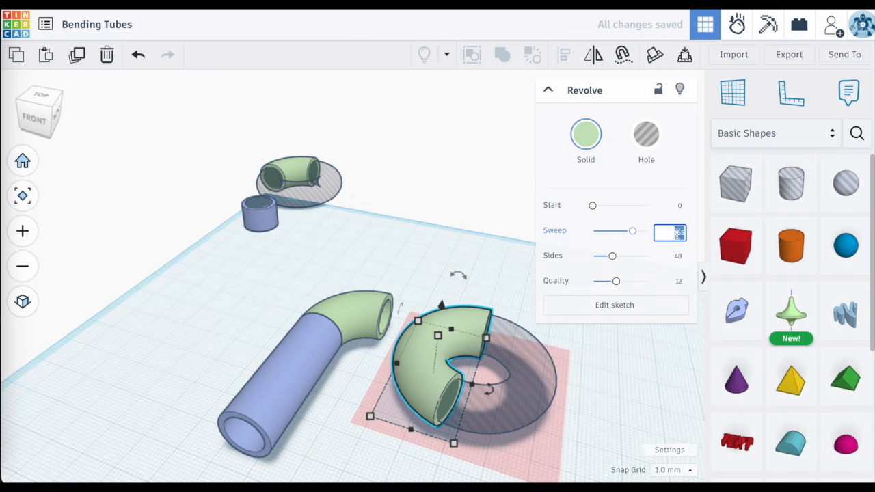
text(180)
key(Return)
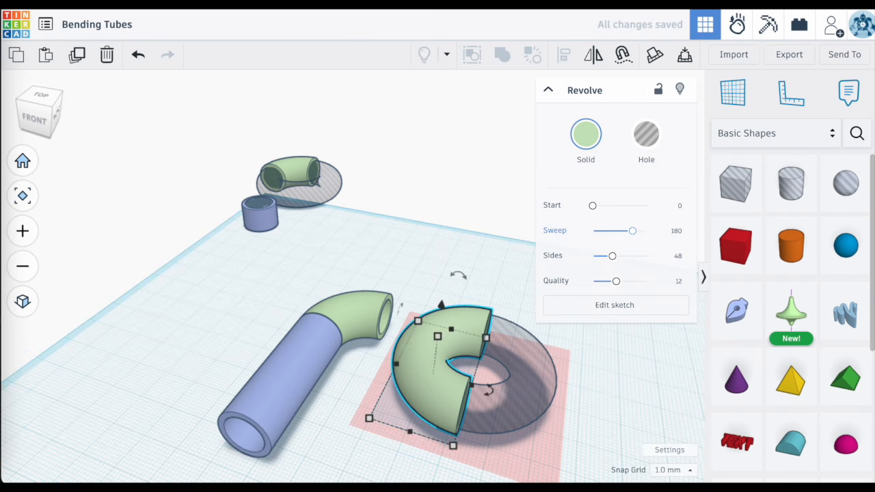
Step: Set the copied revolve's start angle to 180 degrees and leave the group editing
click(594, 206)
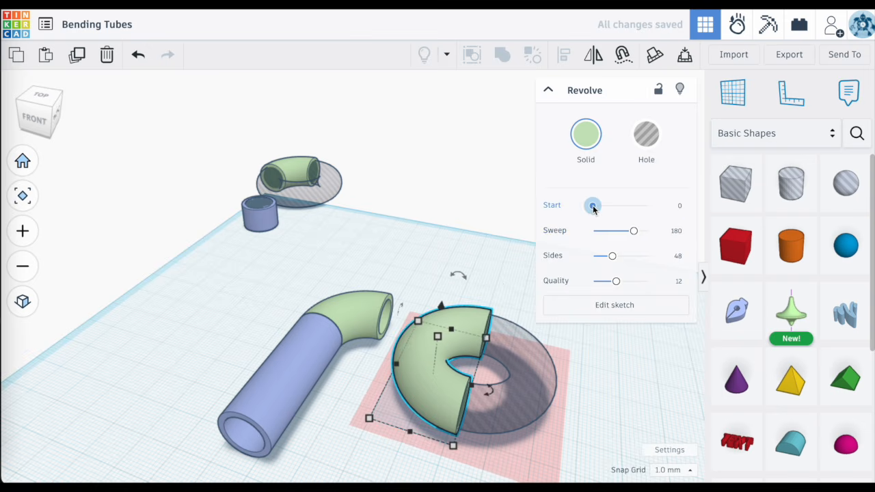
drag(595, 209, 621, 212)
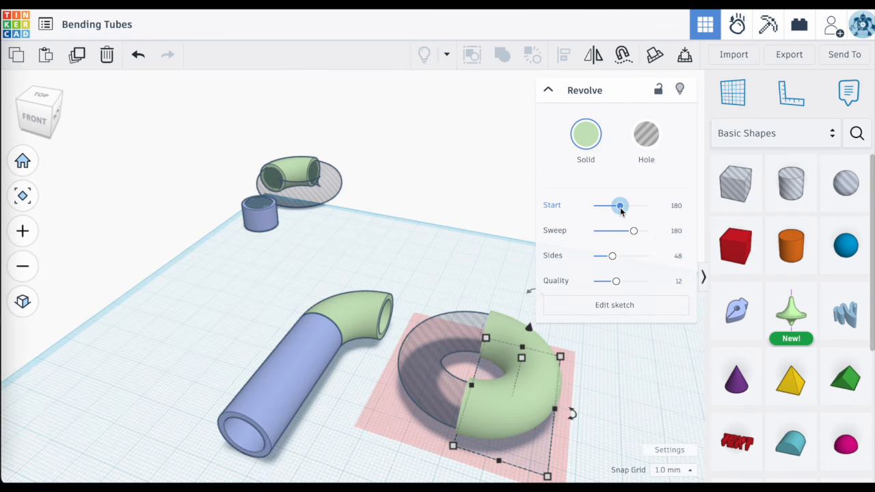
click(493, 241)
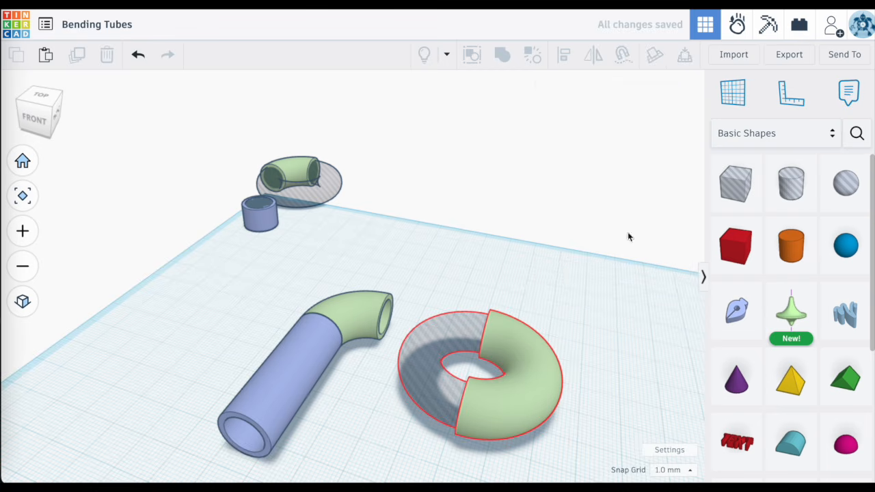
click(536, 384)
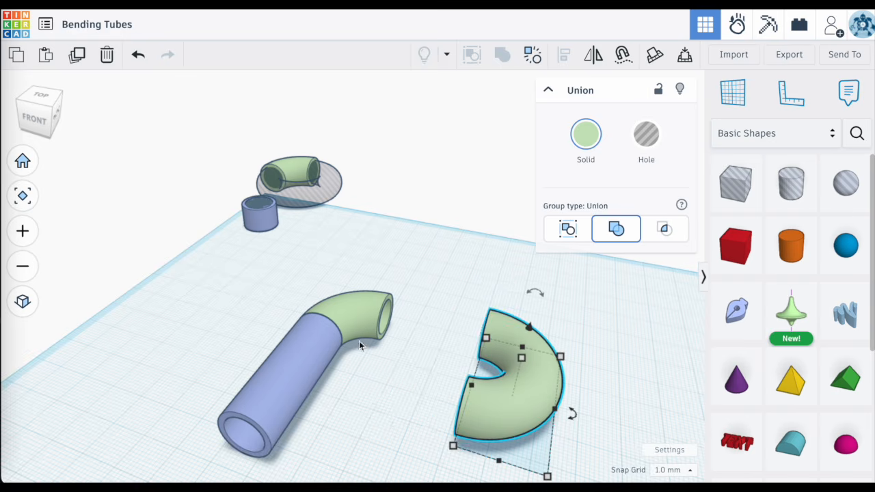
Step: Move the straight tube and its bend together about 22 mm right and 25 mm forward, beside the U-shaped bend
drag(420, 261, 295, 383)
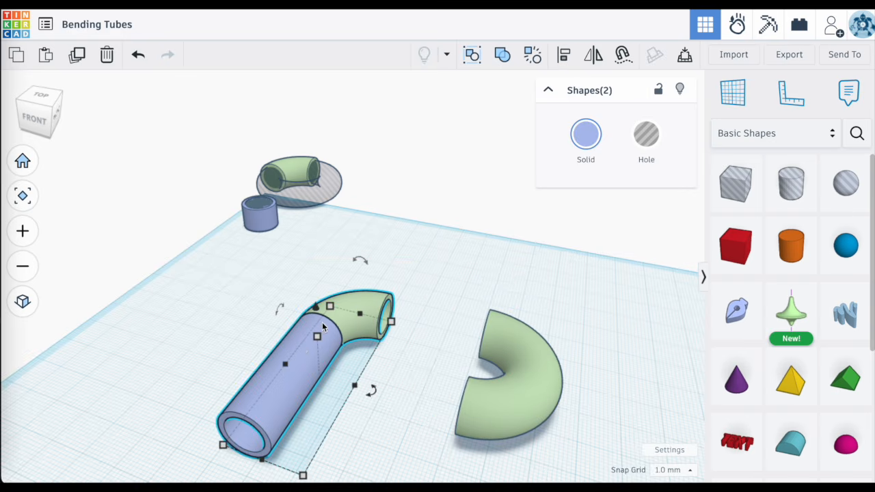
drag(322, 321, 362, 410)
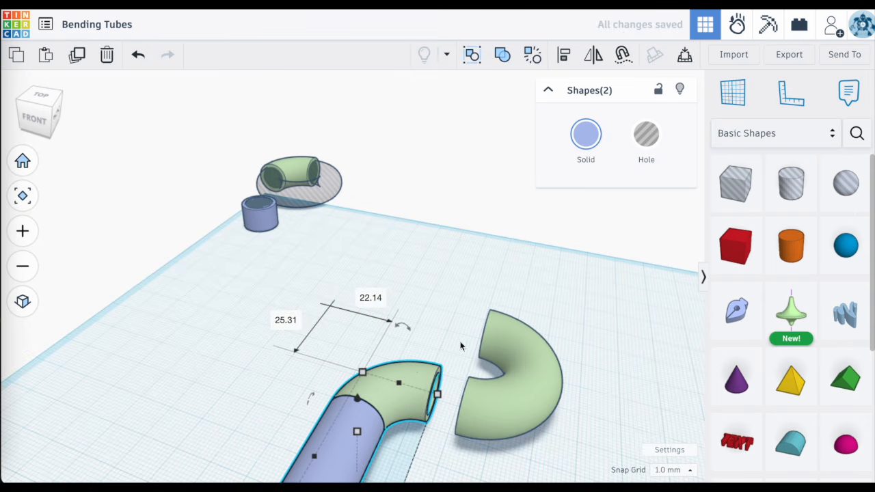
right_drag(619, 328, 532, 369)
scroll(531, 367, down, 5)
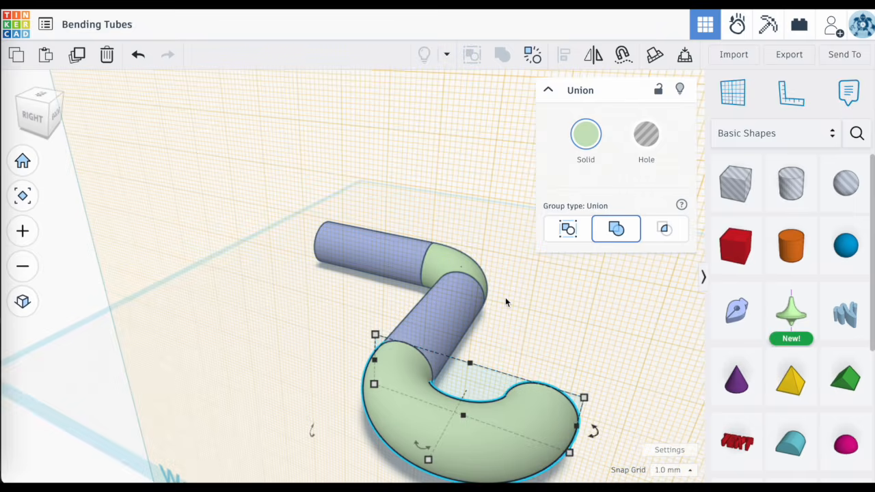
Step: Restore the default workplane and look over the assembled tubes and bends
click(728, 99)
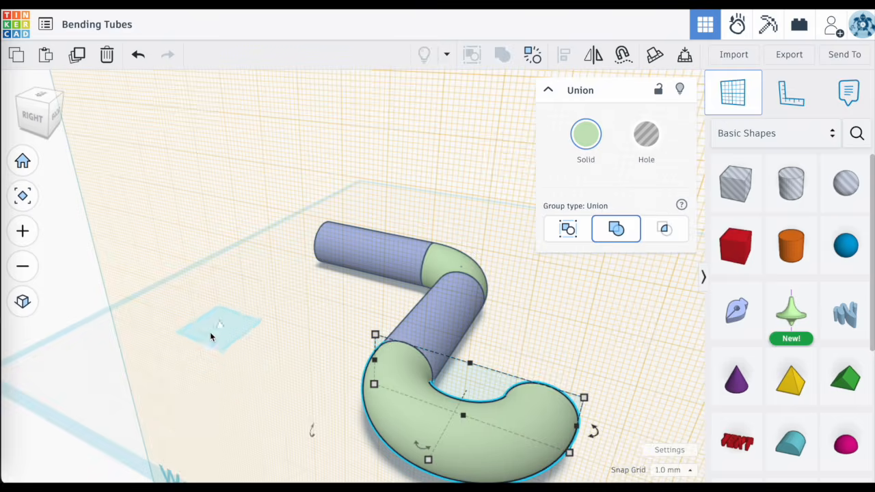
click(228, 378)
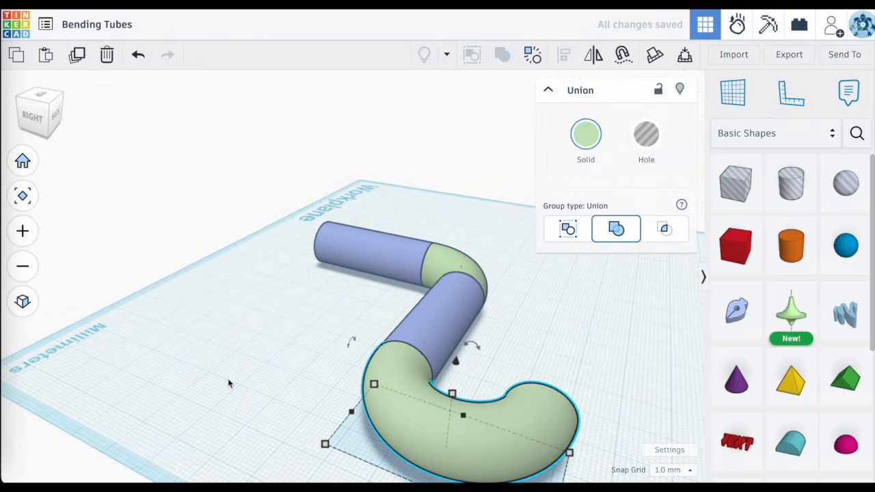
right_drag(229, 379, 365, 406)
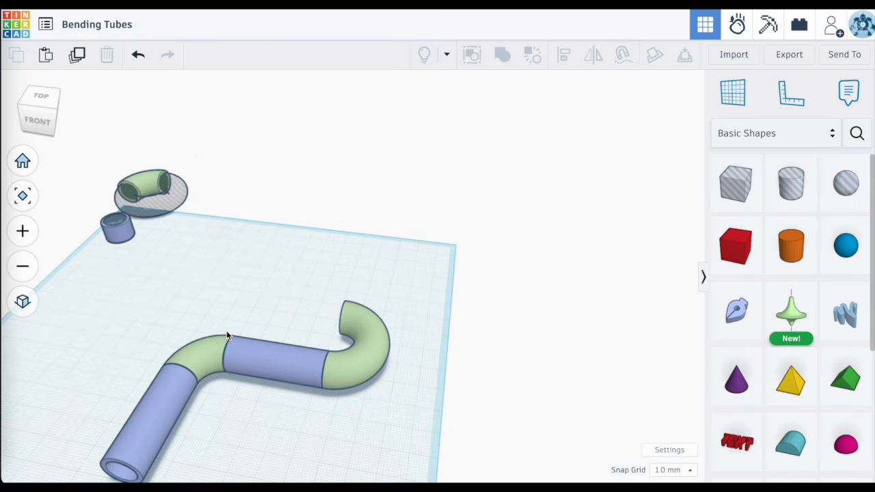
scroll(226, 330, up, 2)
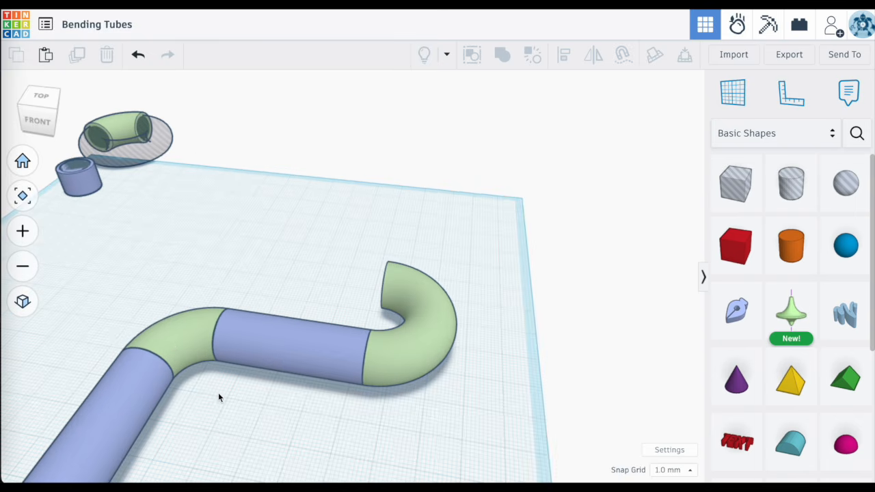
click(178, 351)
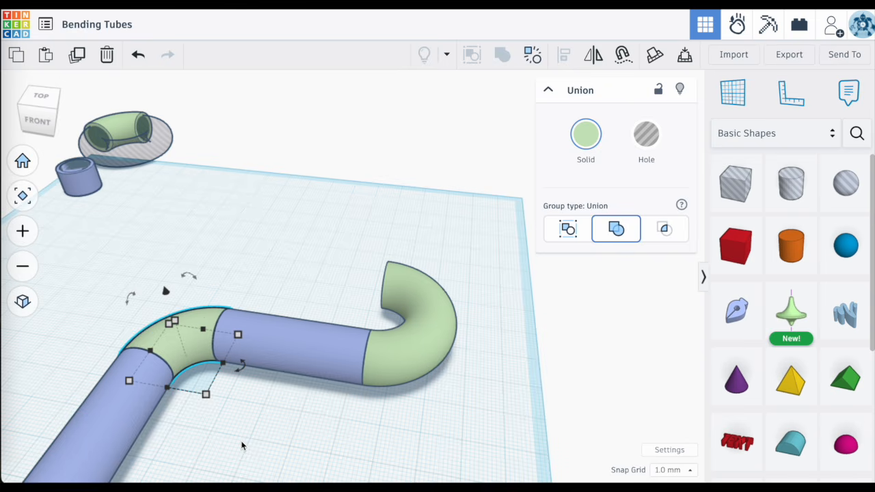
click(230, 293)
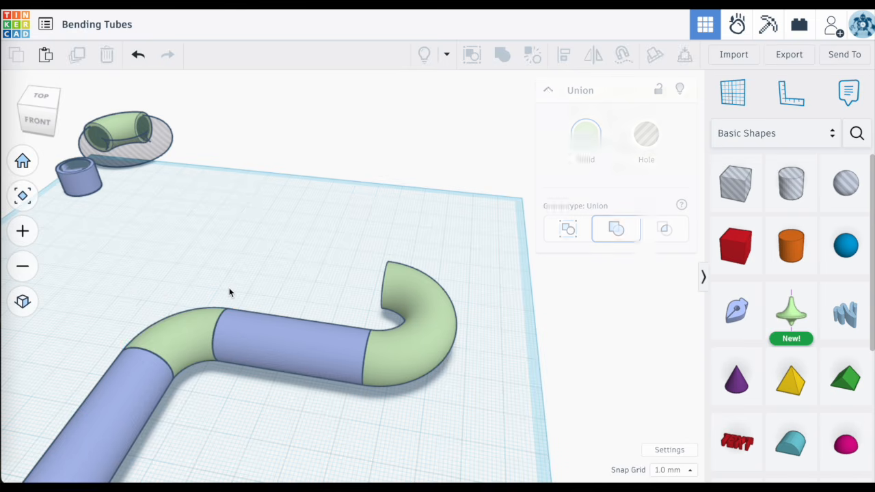
click(298, 357)
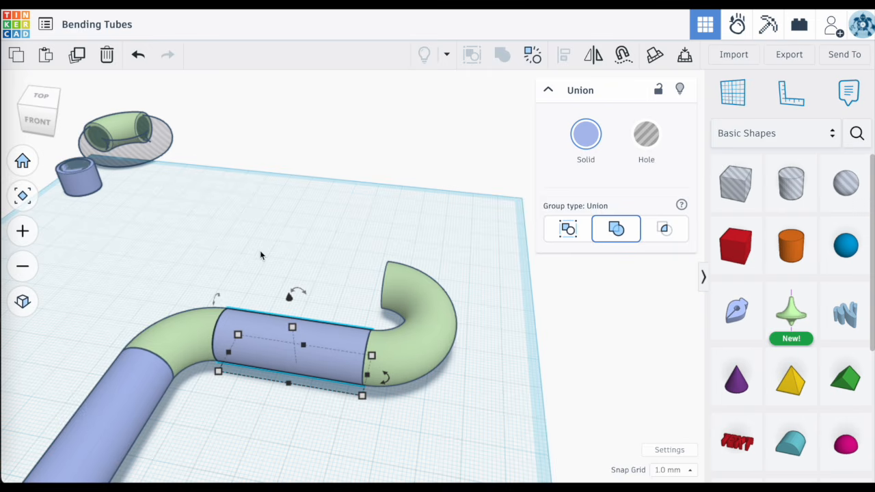
Step: Duplicate the ungrouped original bend with its hole ring, placing the copy about 50 mm to the right
click(187, 114)
drag(177, 86, 132, 148)
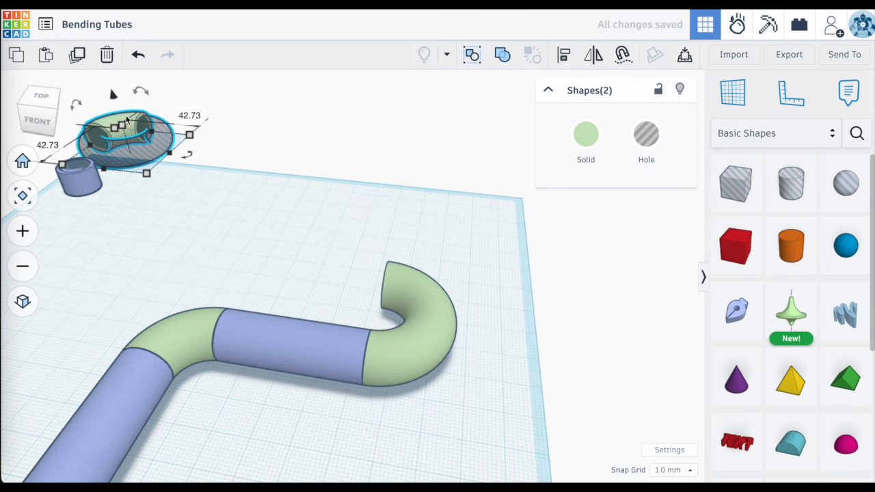
click(23, 195)
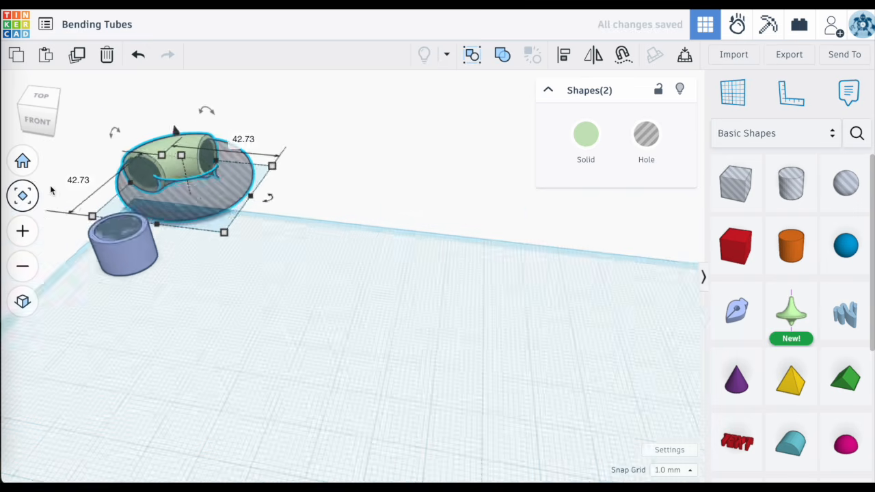
alt+drag(320, 240, 638, 303)
scroll(638, 303, down, 3)
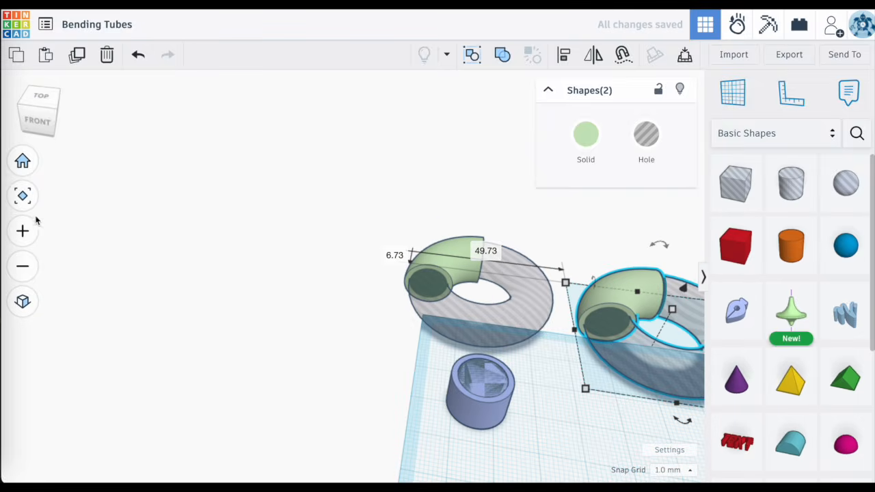
click(22, 196)
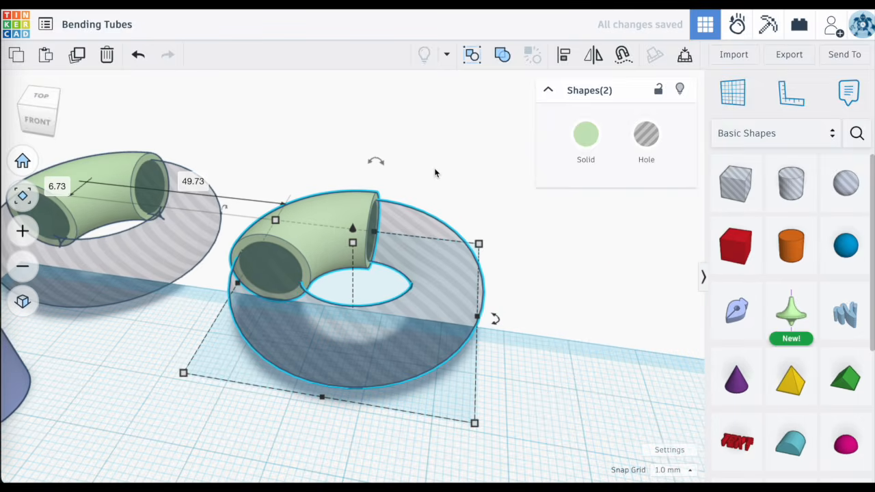
click(435, 173)
Step: Set the sweep of the duplicated ungrouped bend to 65 degrees
click(341, 219)
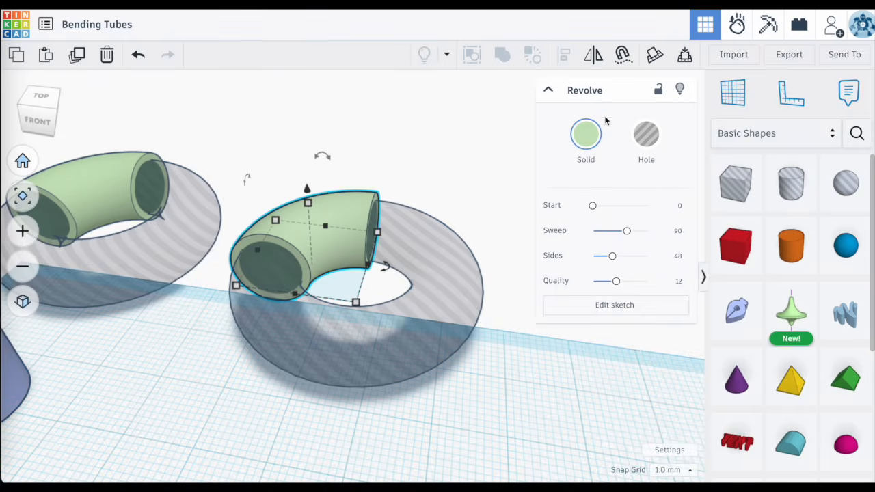
click(631, 231)
mouse_move(632, 235)
mouse_down()
mouse_move(619, 233)
mouse_move(628, 235)
mouse_up()
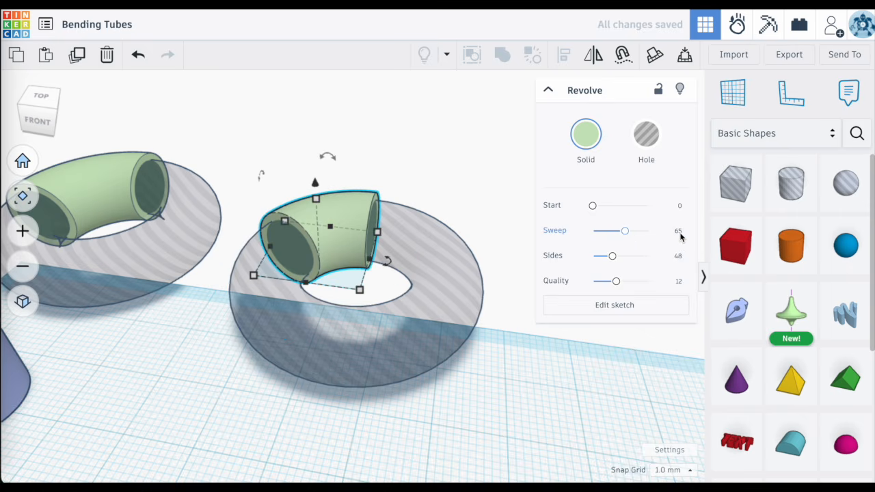
Step: Group the 65-degree bend with its hole ring into a hollow union
click(522, 401)
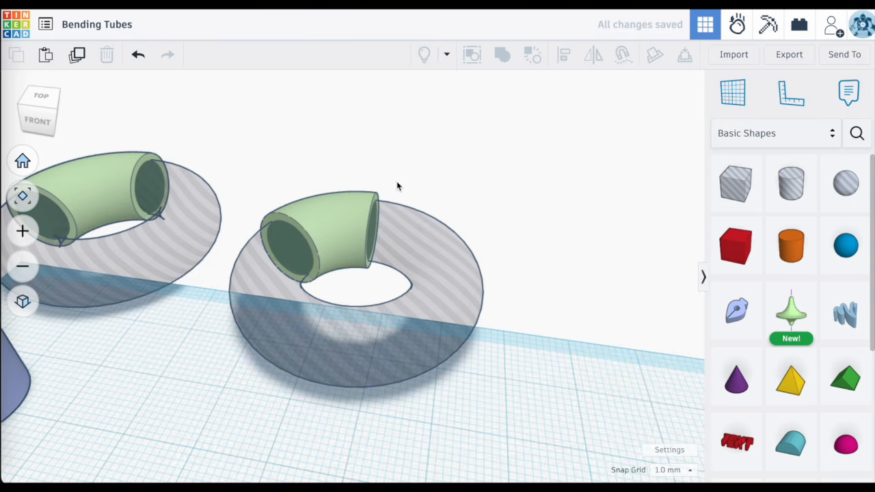
drag(399, 171, 307, 301)
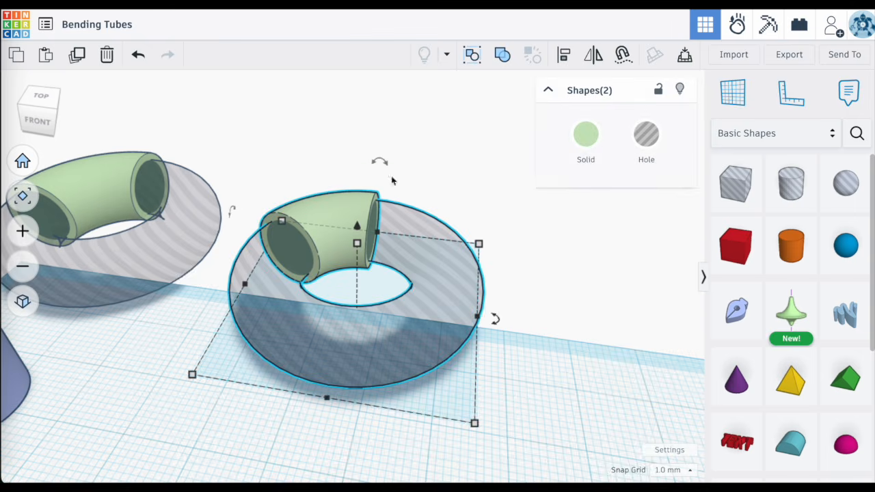
click(499, 56)
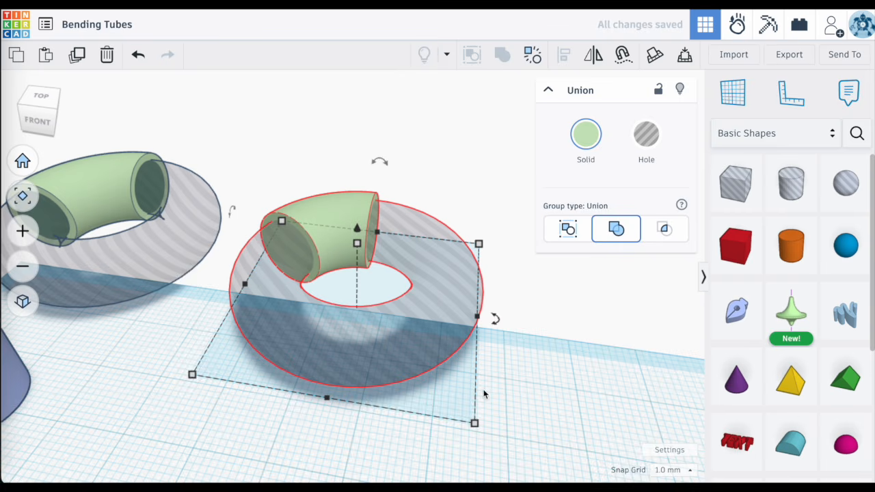
Step: Move the hollow 65-degree bend onto the workplane, about 29 mm left and 65 mm forward, and another 12 mm right and 33 mm forward
scroll(483, 394, down, 3)
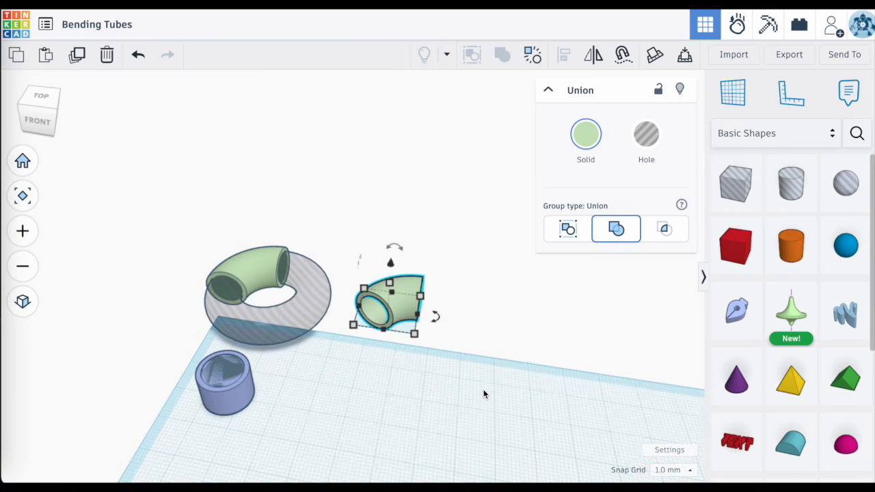
drag(416, 376, 221, 482)
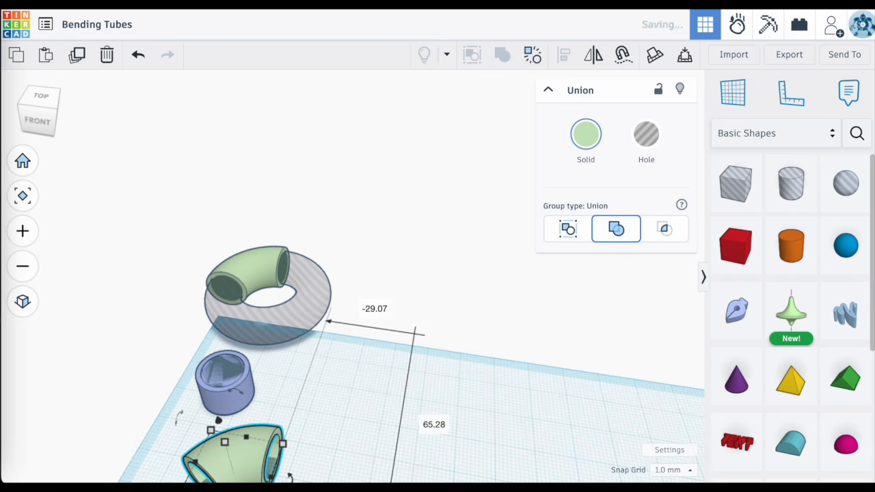
click(22, 197)
scroll(516, 387, down, 3)
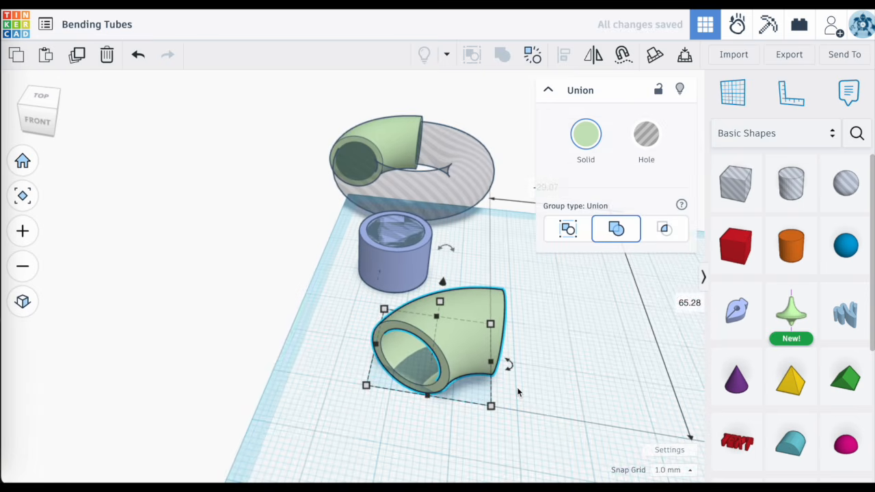
click(586, 419)
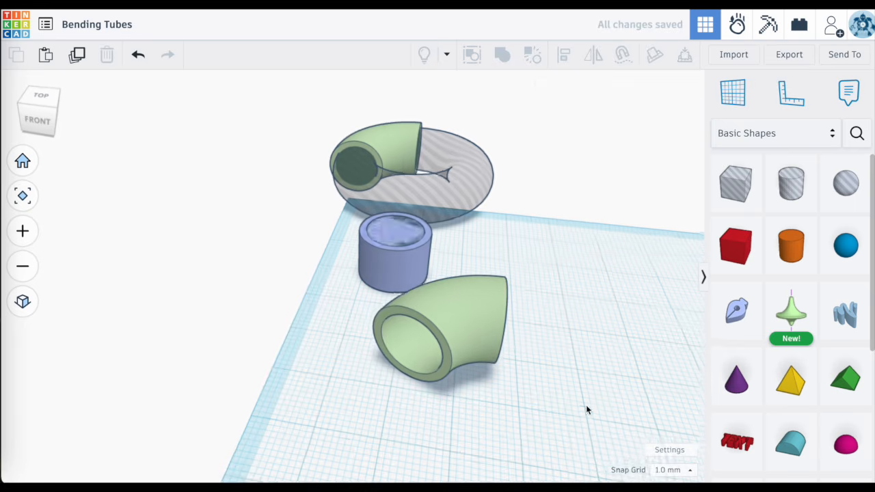
right_drag(586, 409, 572, 393)
scroll(572, 393, down, 3)
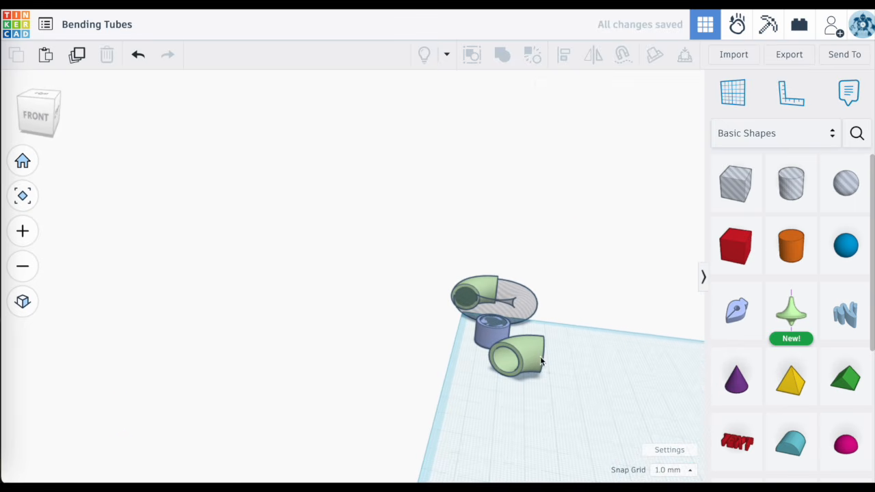
drag(529, 360, 567, 409)
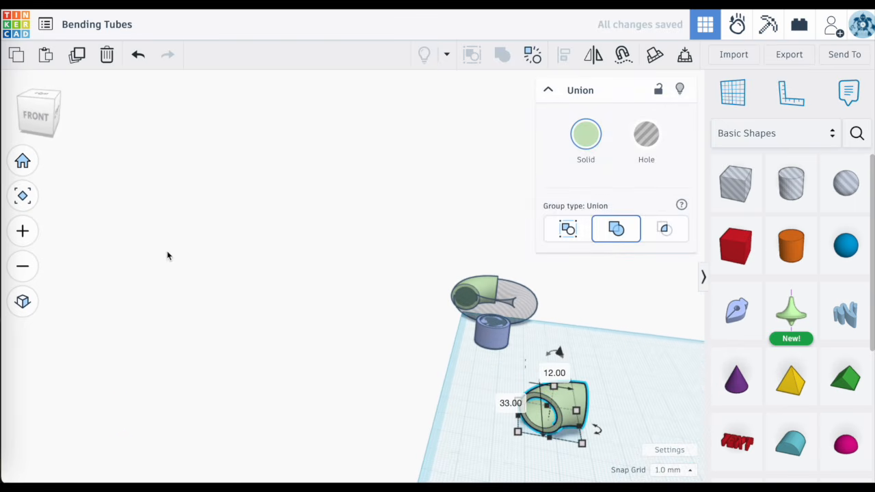
click(23, 161)
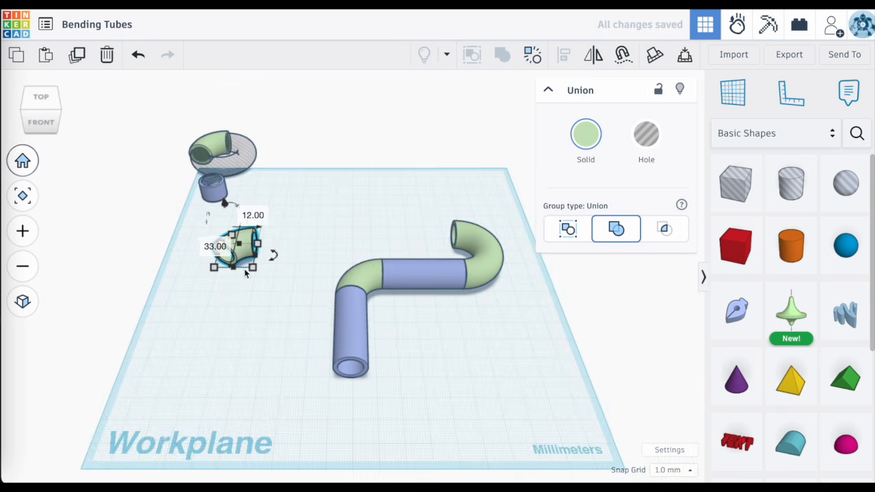
Step: Move the whole four-piece assembled tube to the right edge of the workplane to clear the middle
click(329, 226)
drag(330, 221, 484, 363)
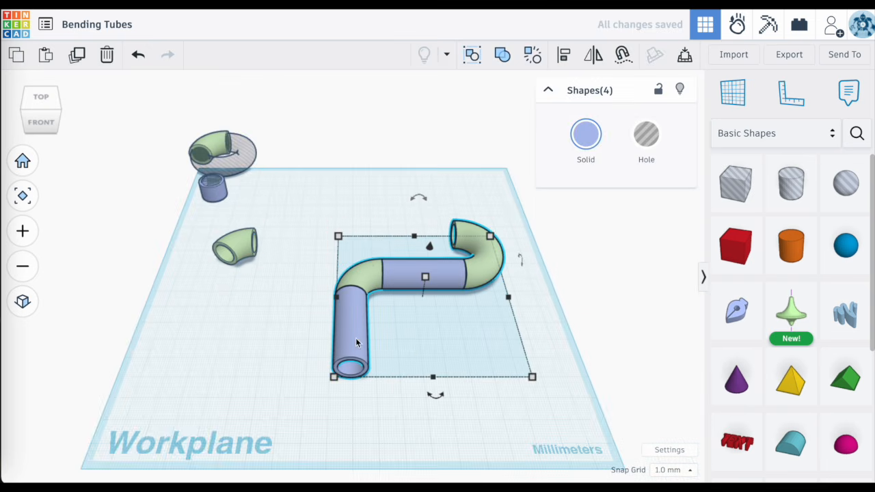
drag(355, 342, 571, 387)
click(506, 389)
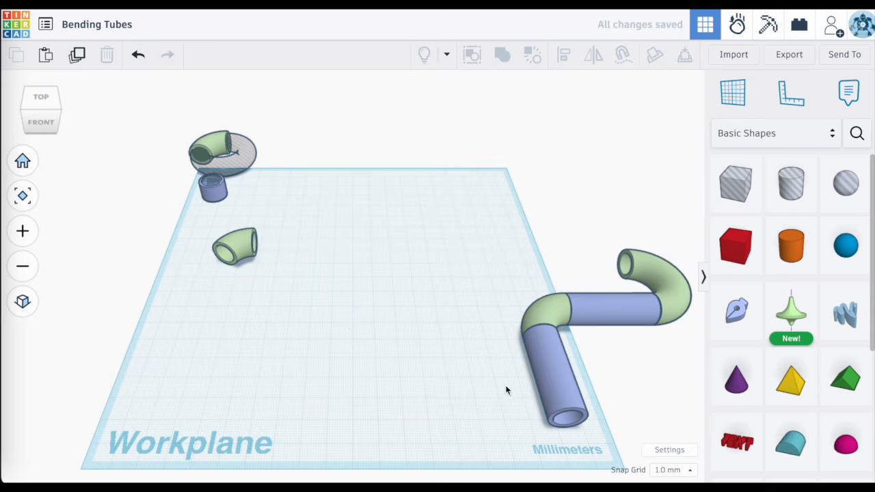
Step: Duplicate the assembly's front straight tube, place the copy near the 65-degree bend and rotate it a quarter turn to run left to right
click(558, 397)
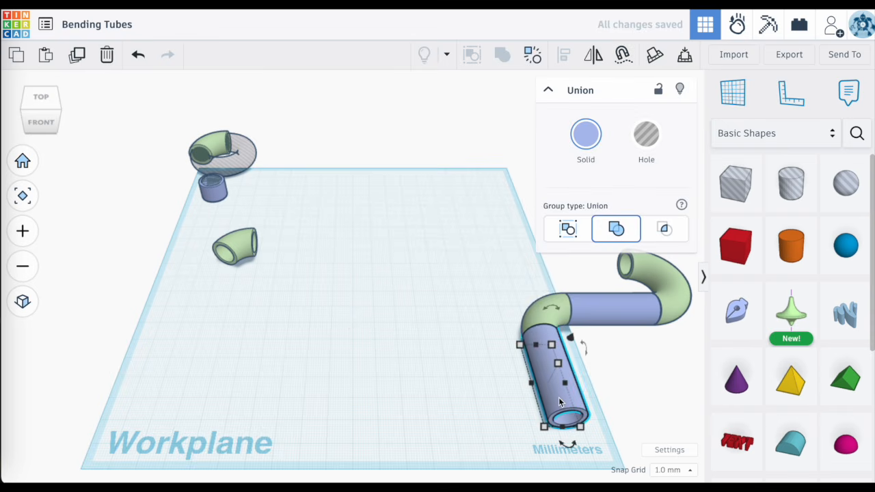
drag(553, 394, 307, 287)
scroll(277, 250, up, 5)
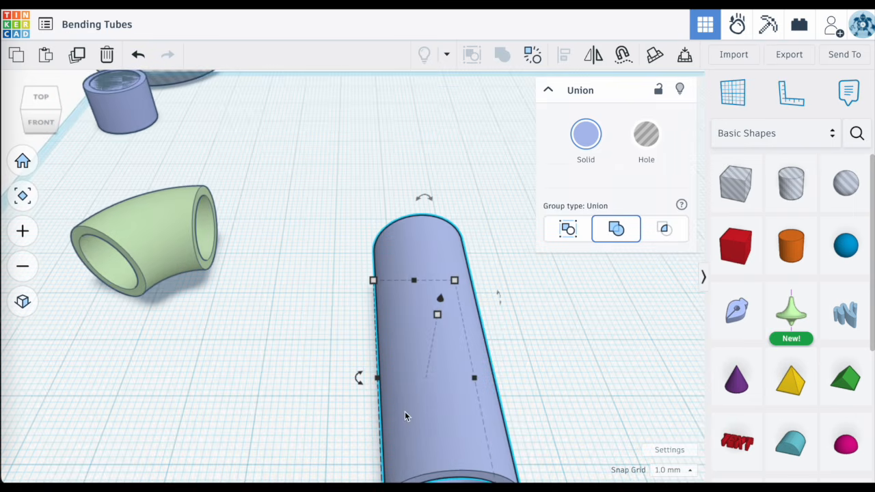
drag(360, 378, 420, 315)
click(247, 292)
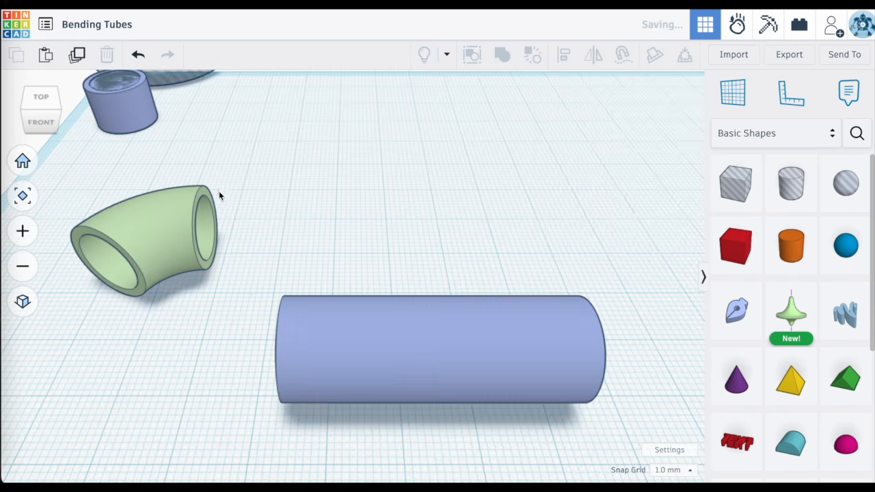
Step: Align the back edge of the straight tube copy with the back edge of the 65-degree bend, keeping the bend fixed
drag(189, 171, 335, 363)
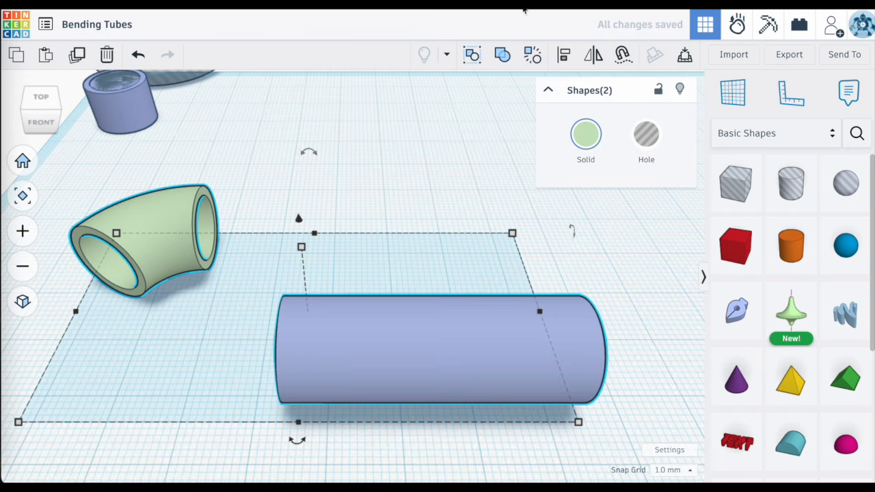
click(564, 57)
click(168, 222)
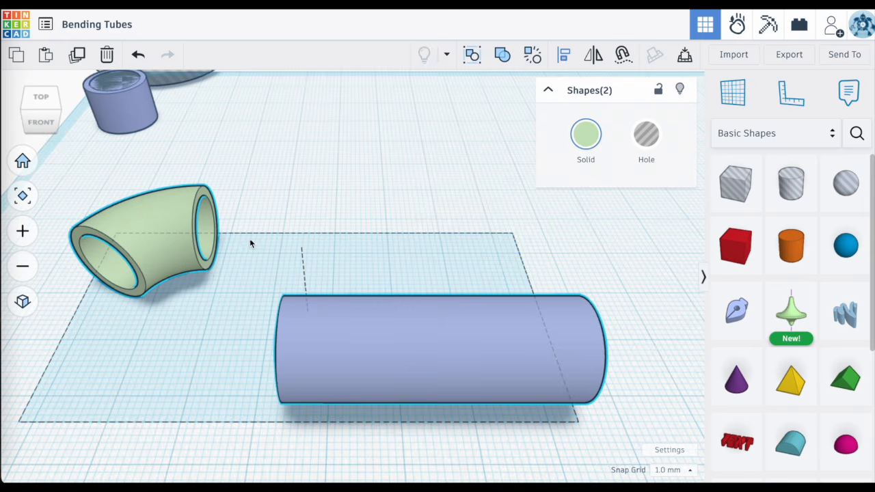
right_drag(250, 244, 251, 386)
scroll(226, 434, down, 5)
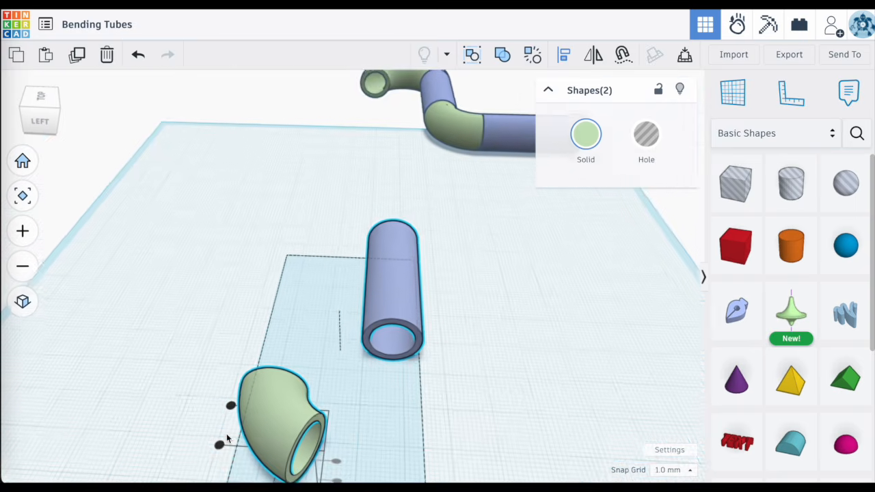
scroll(195, 477, up, 4)
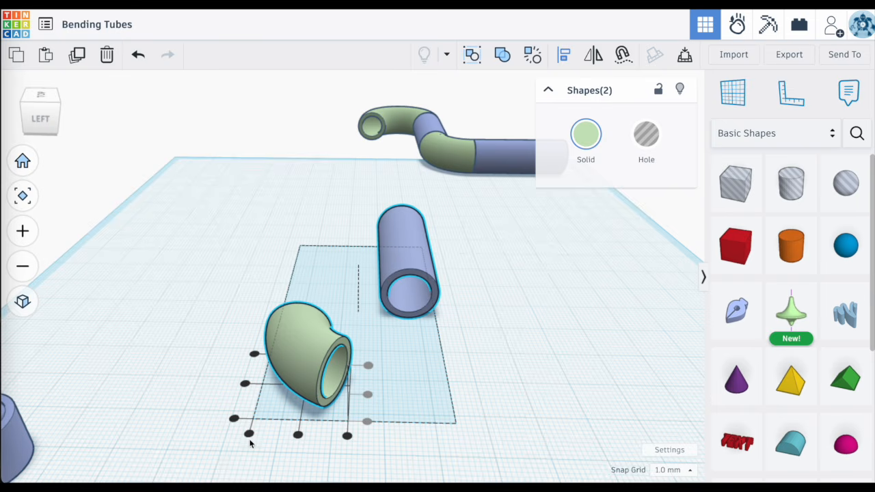
click(249, 433)
click(449, 324)
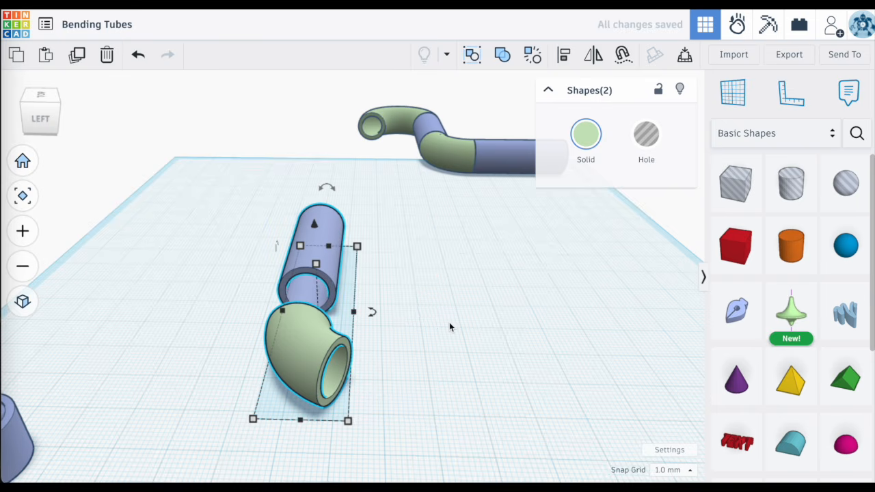
Step: Set the workplane on the straight tube's open end facing the bend, and drop the 65-degree bend onto it to join them
click(449, 326)
click(745, 87)
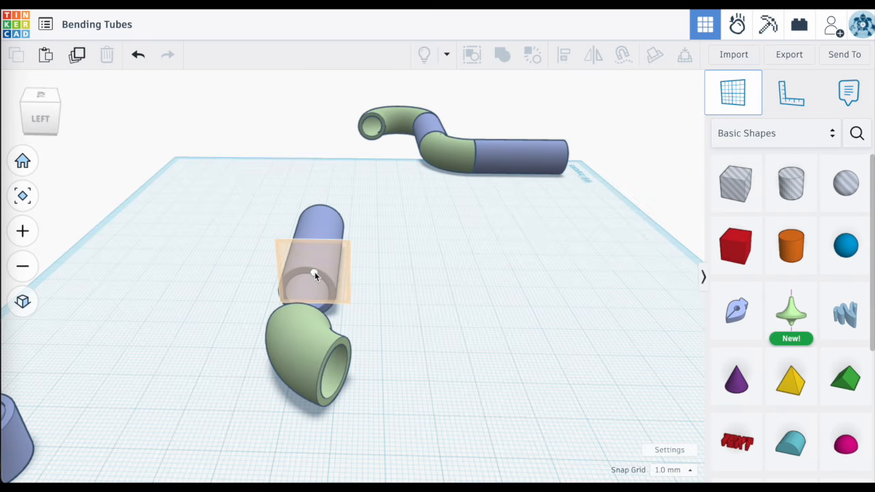
click(315, 271)
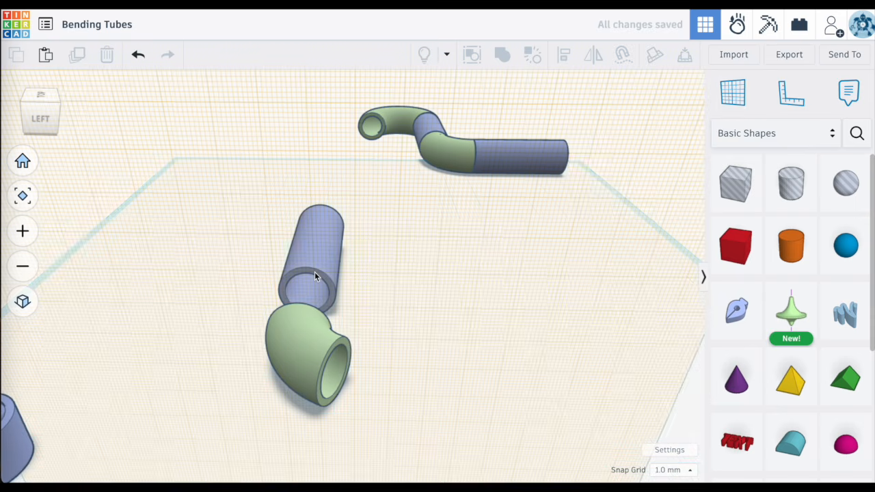
scroll(315, 271, up, 5)
scroll(318, 315, down, 5)
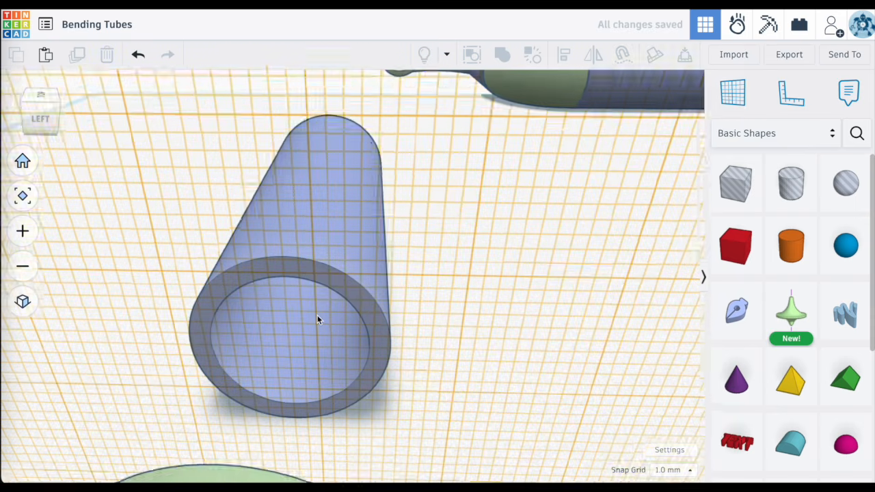
click(296, 431)
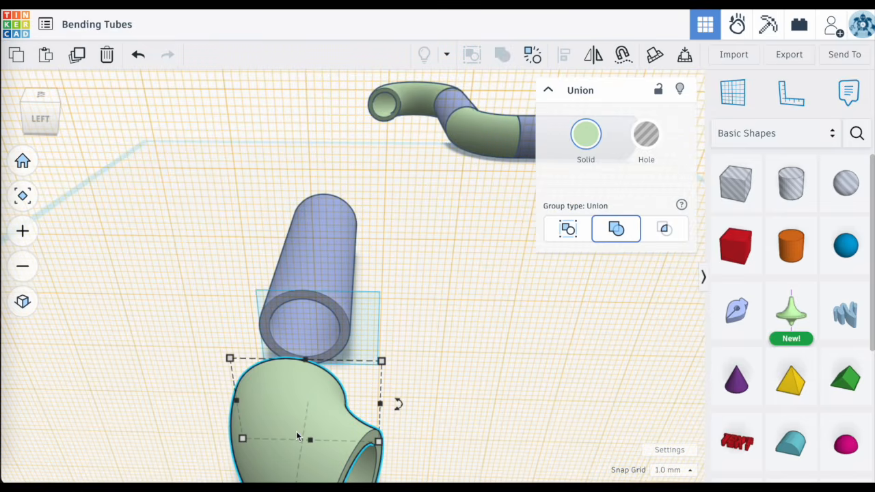
key(d)
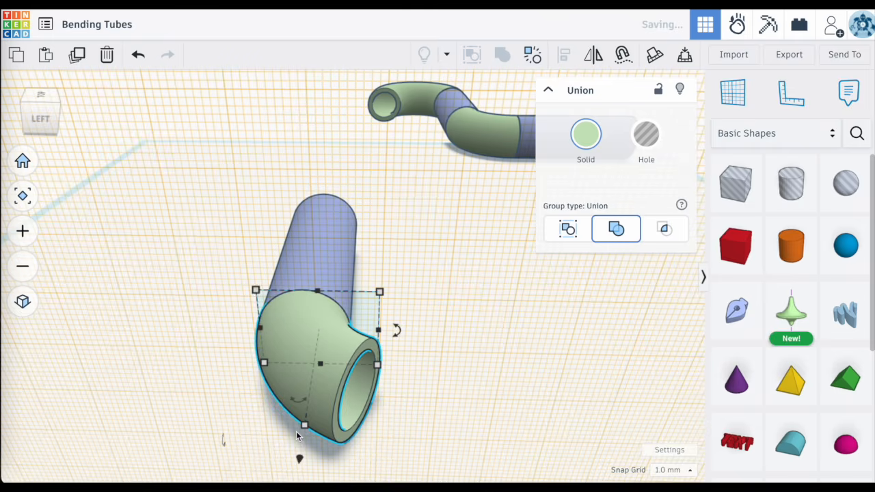
click(451, 391)
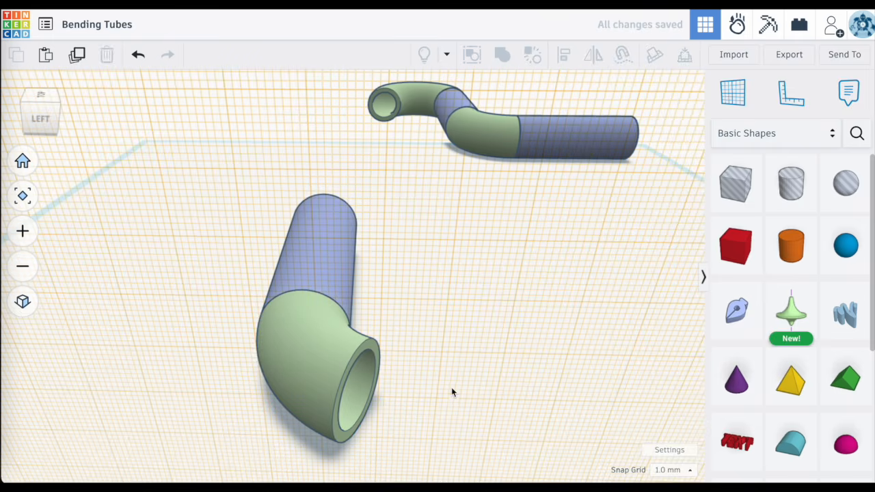
Step: Restore the default workplane and look over the joined straight tube and 65-degree bend
click(740, 97)
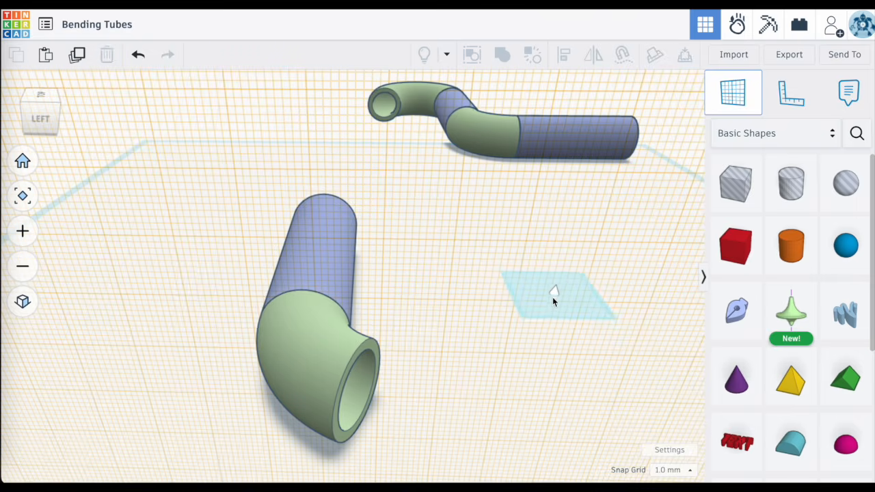
click(556, 299)
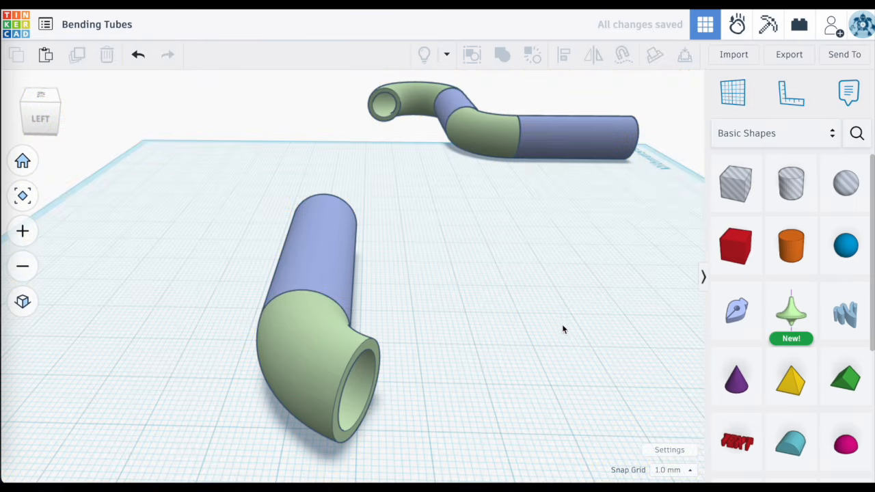
right_drag(516, 334, 300, 352)
scroll(299, 352, down, 3)
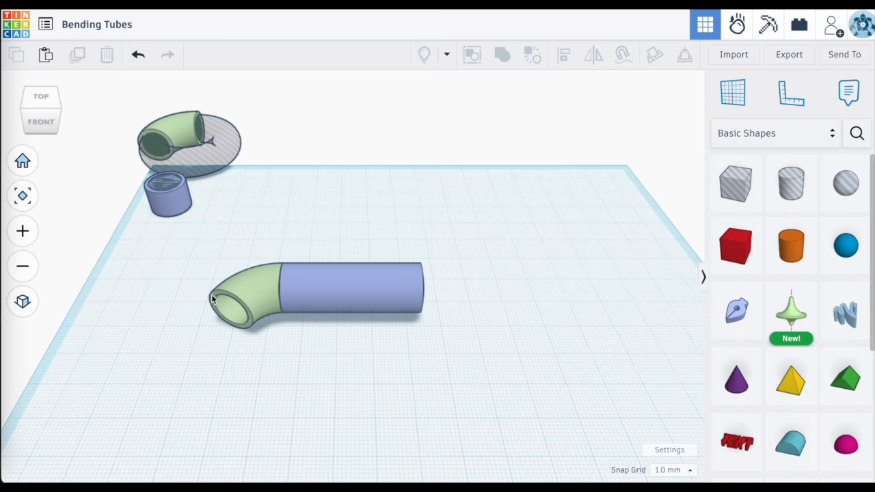
Step: Duplicate the assembly's front straight tube, place the copy in front of the 65-degree bend, and undo the last stray change
scroll(329, 343, down, 5)
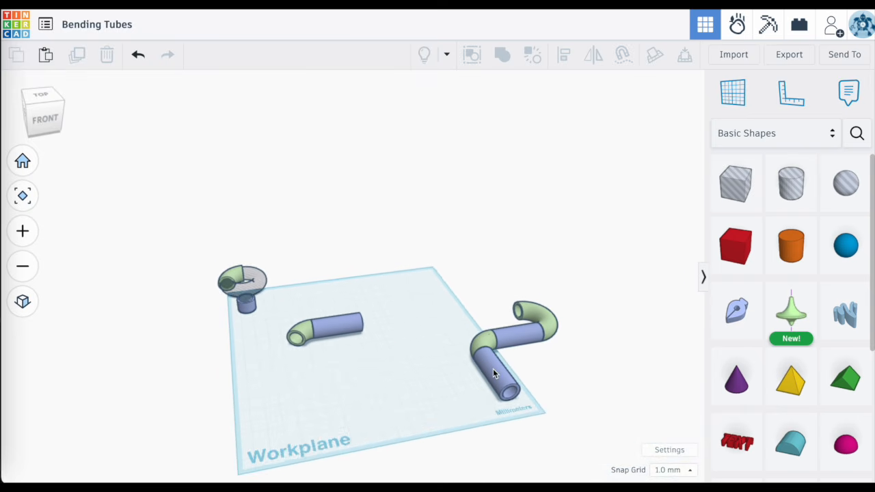
scroll(493, 368, up, 4)
click(493, 373)
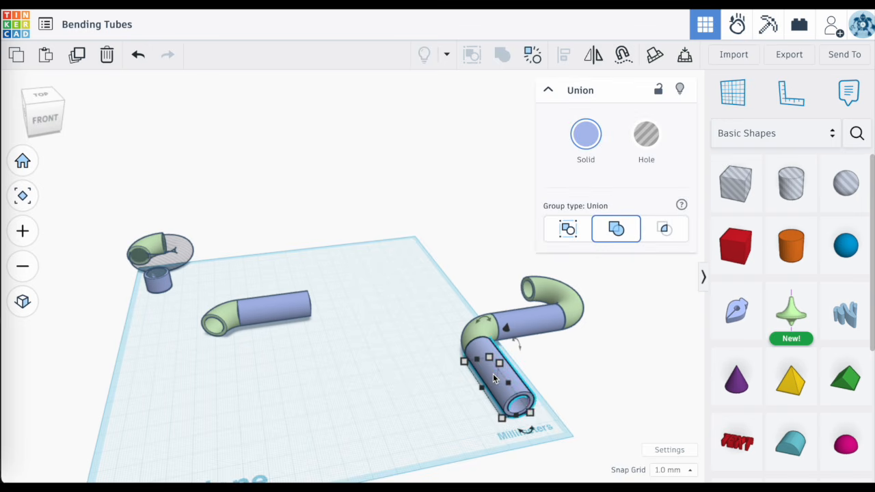
key(ctrl+d)
drag(491, 376, 165, 397)
scroll(240, 370, up, 2)
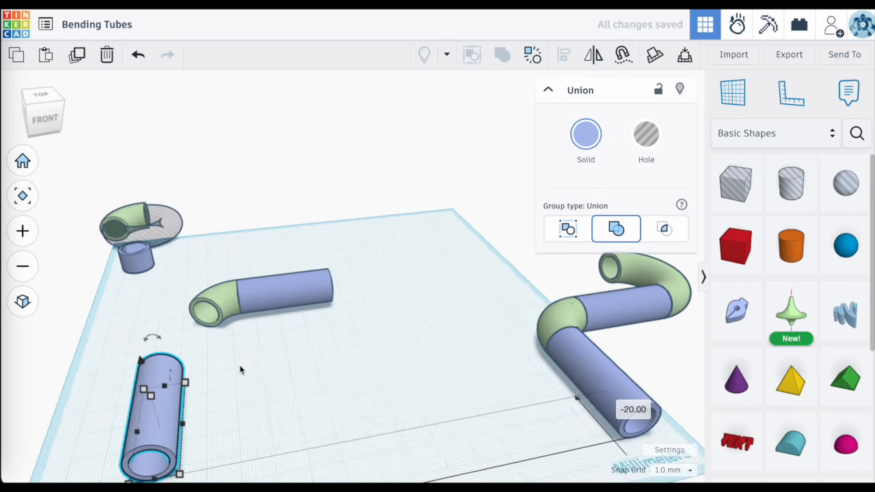
click(236, 379)
right_drag(237, 380, 423, 351)
key(ctrl+z)
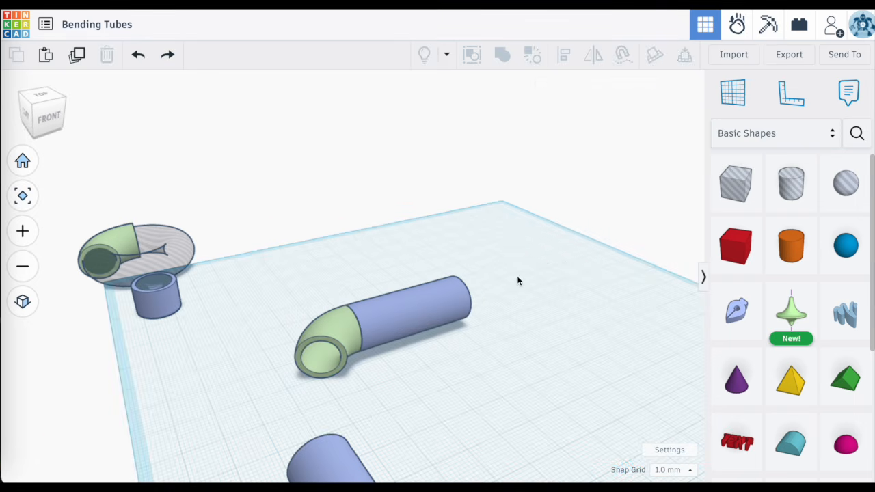
Step: Set the workplane on the 65-degree bend's open front face, and drop the straight tube copy onto it
click(732, 92)
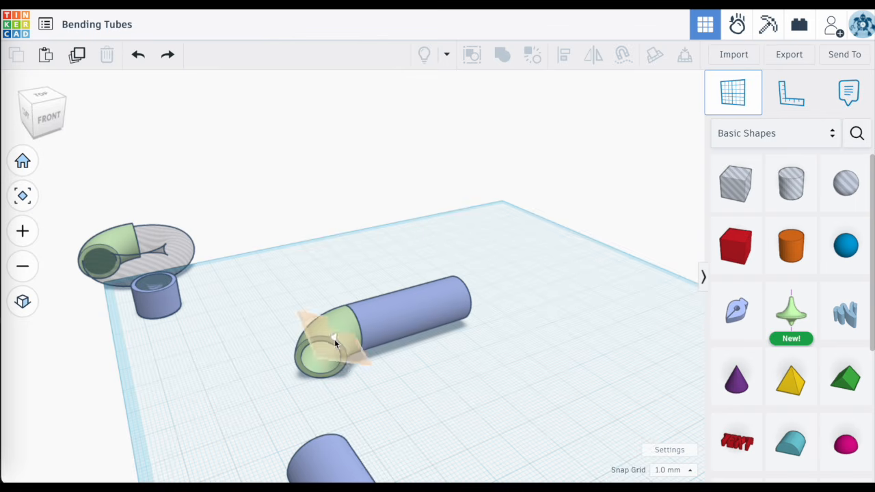
scroll(335, 332, up, 5)
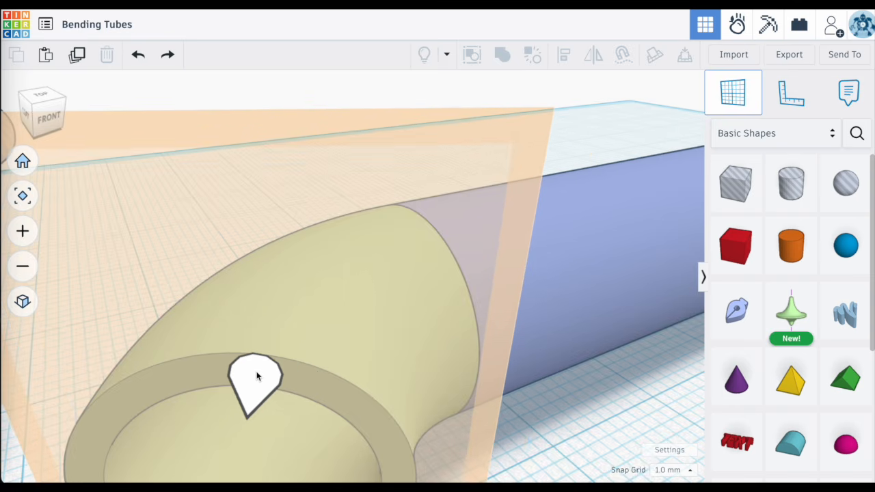
click(256, 376)
scroll(256, 372, down, 8)
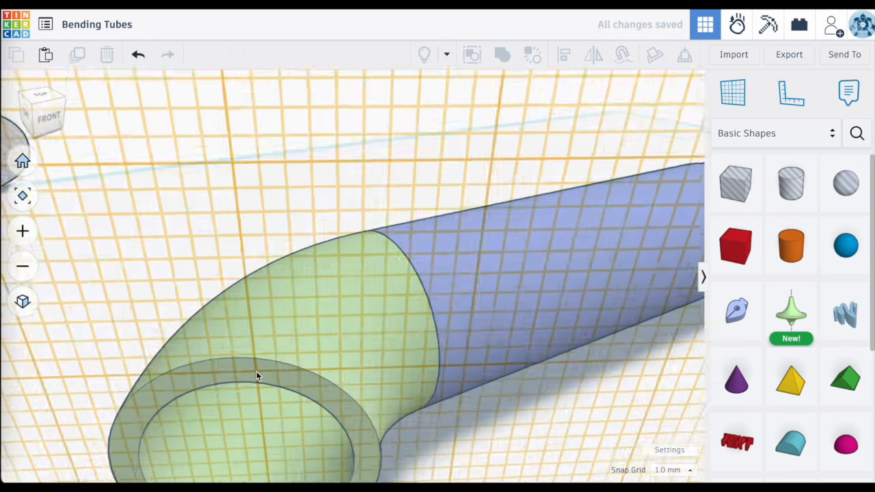
right_drag(262, 423, 261, 395)
drag(216, 473, 259, 432)
right_drag(259, 427, 248, 446)
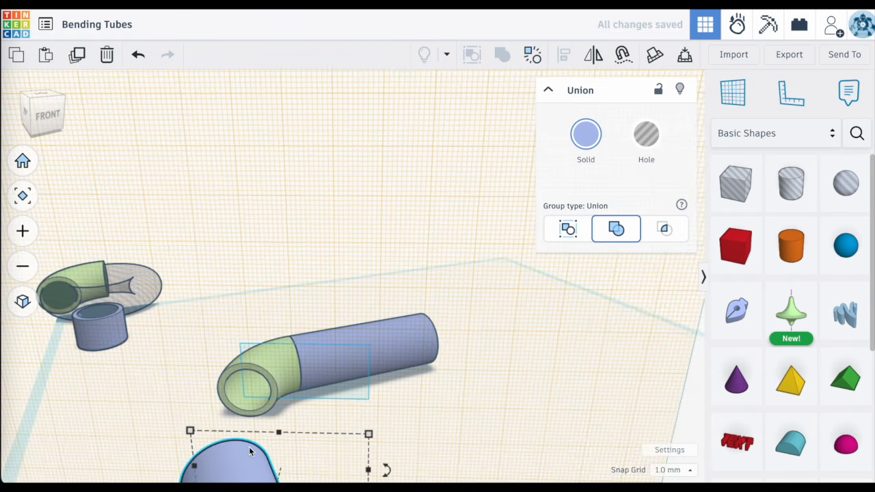
key(d)
Step: Move the straight tube copy clear of the bend, and use Cruise to seat its flat end on the angled workplane
mouse_move(207, 425)
right_down()
mouse_move(276, 433)
mouse_move(375, 423)
mouse_move(264, 449)
mouse_move(191, 453)
mouse_move(218, 414)
right_up()
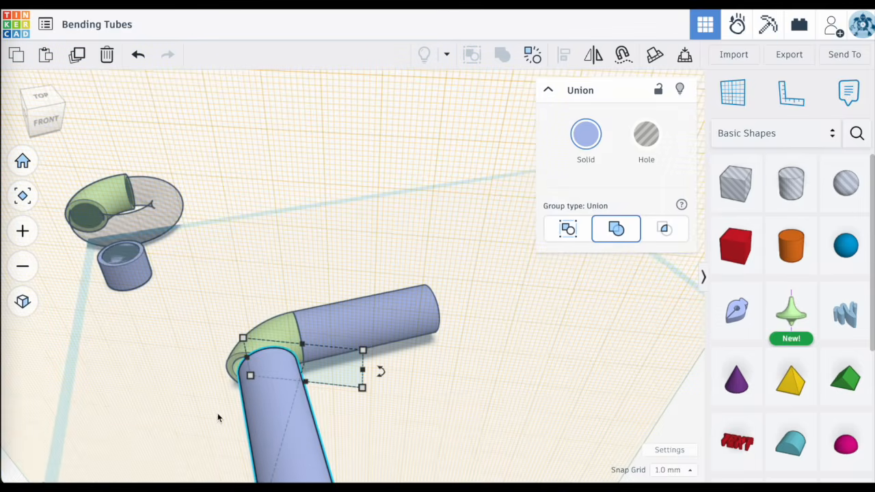
drag(257, 421, 149, 482)
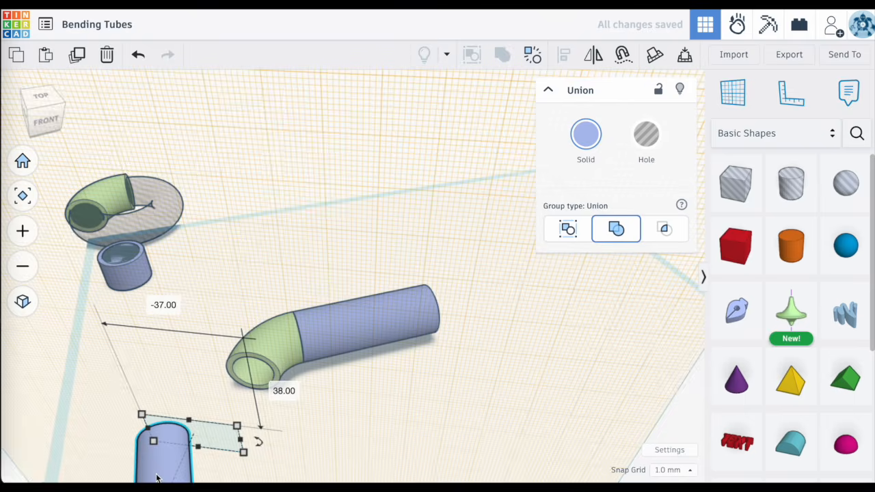
mouse_move(157, 477)
right_down()
mouse_move(158, 453)
mouse_move(146, 489)
right_up()
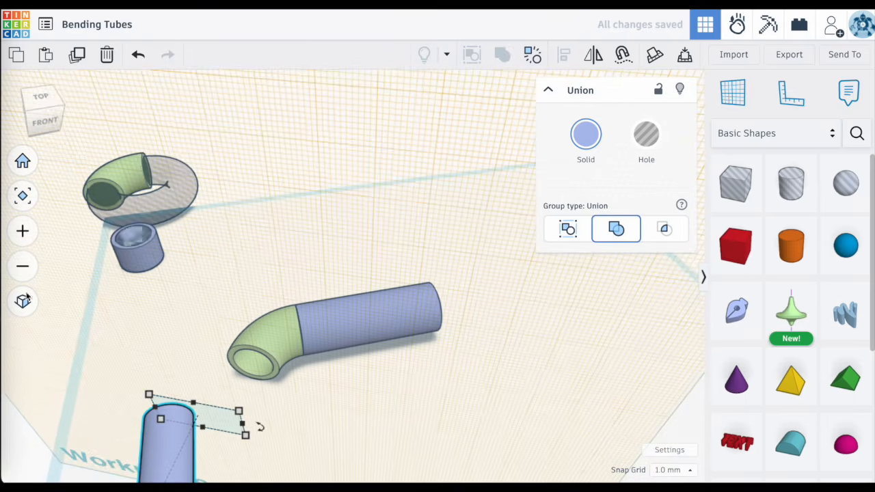
click(22, 195)
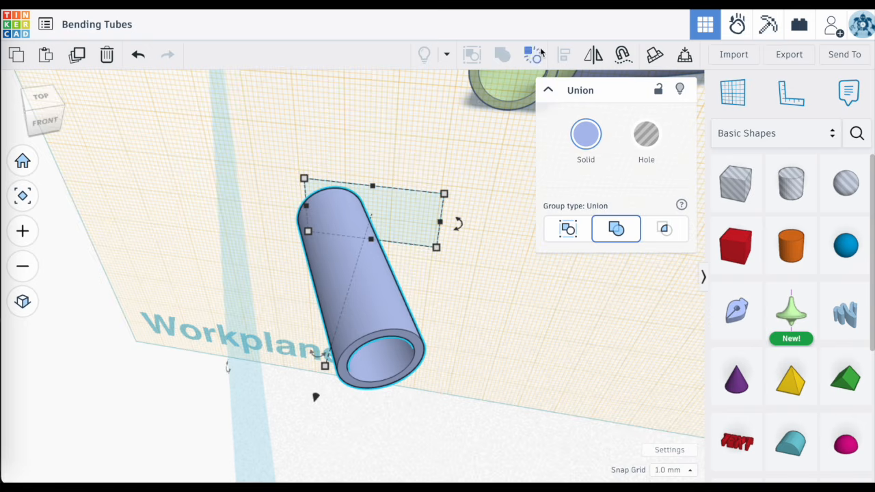
click(622, 54)
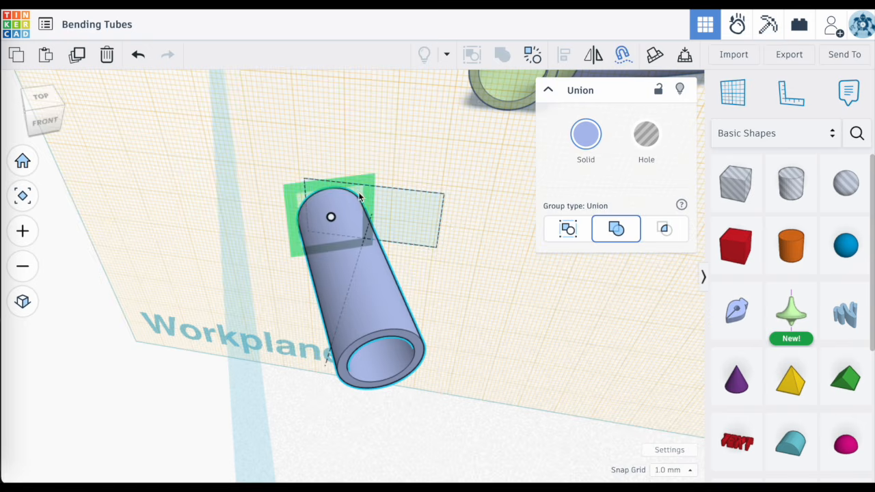
drag(330, 218, 411, 141)
click(274, 178)
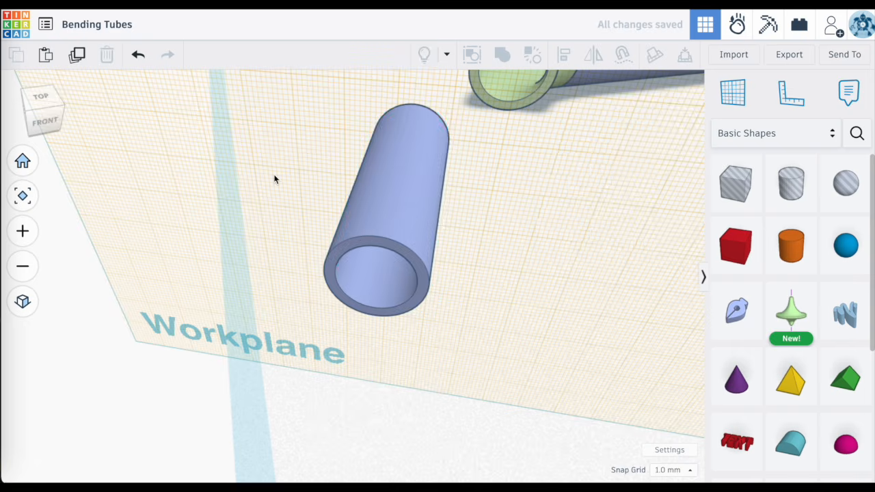
Step: Examine from the side whether the straight tube's end sits flush on the workplane at the bend's opening
right_drag(273, 178, 474, 187)
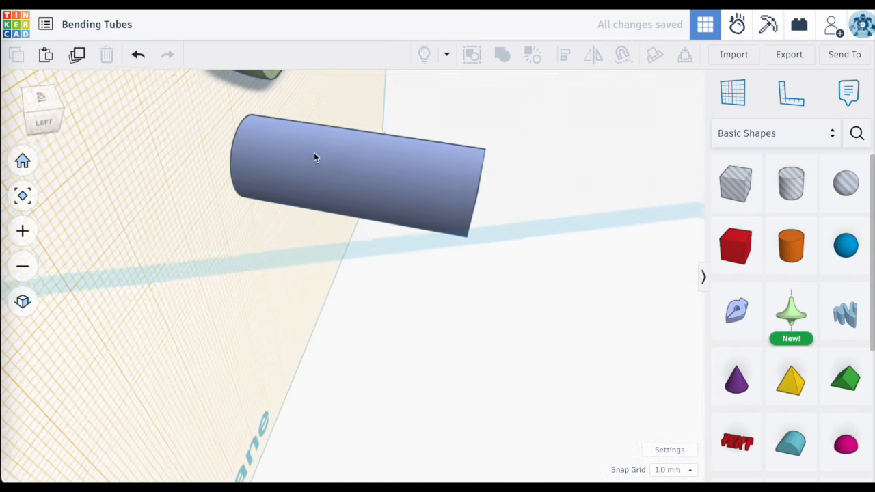
right_drag(317, 156, 357, 115)
right_drag(245, 164, 258, 227)
scroll(258, 228, up, 2)
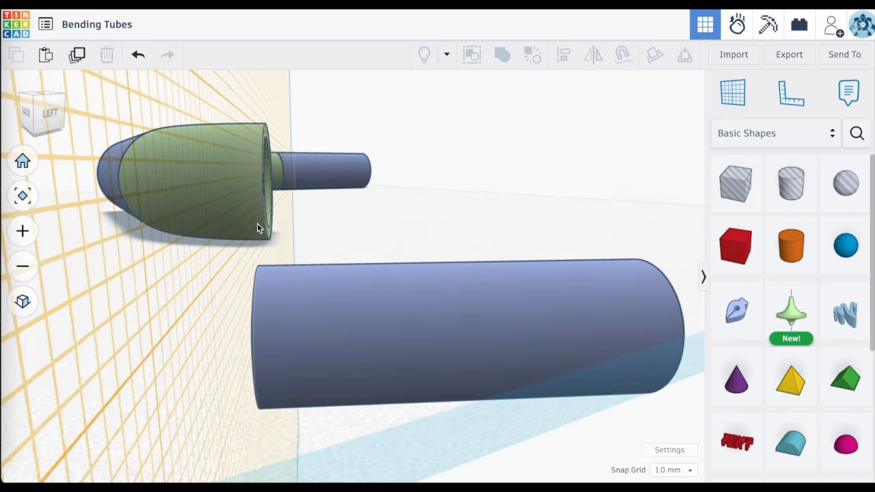
click(295, 315)
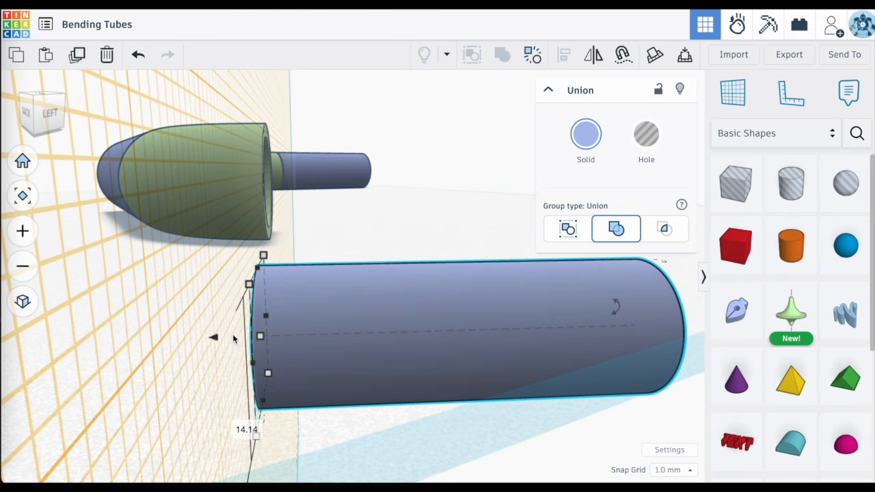
click(202, 371)
right_drag(203, 371, 36, 421)
scroll(348, 314, down, 5)
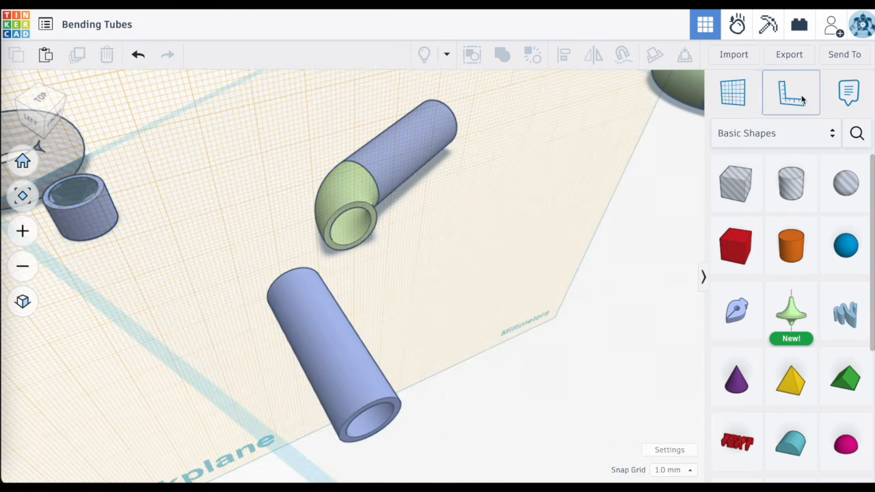
Step: Align the straight tube with the 65-degree bend's open end, centring them in height and matching their outer edges
scroll(319, 260, up, 1)
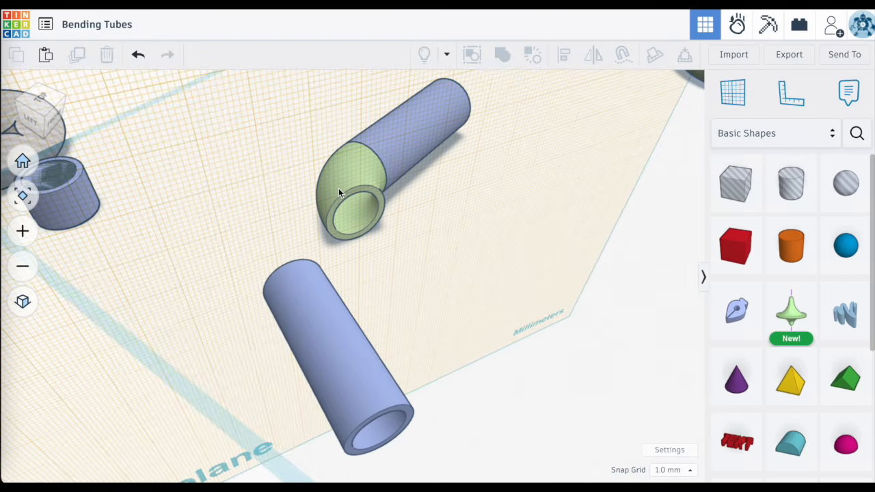
click(338, 188)
shift+click(306, 335)
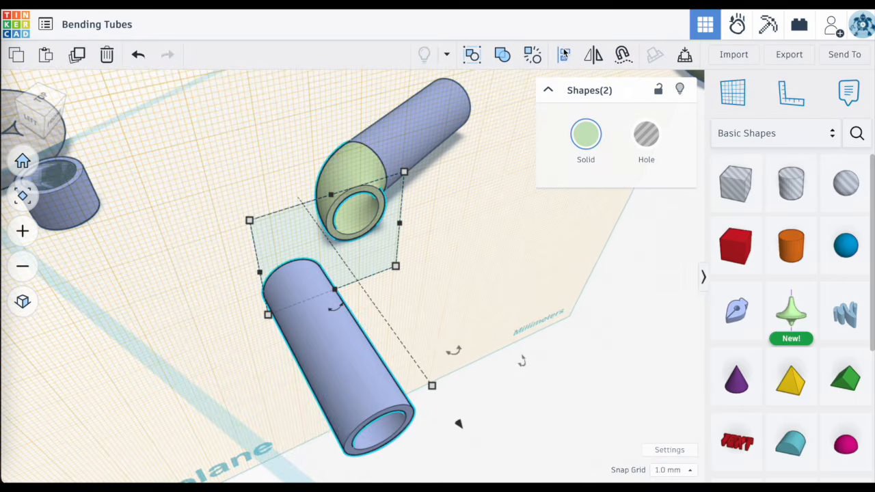
click(564, 54)
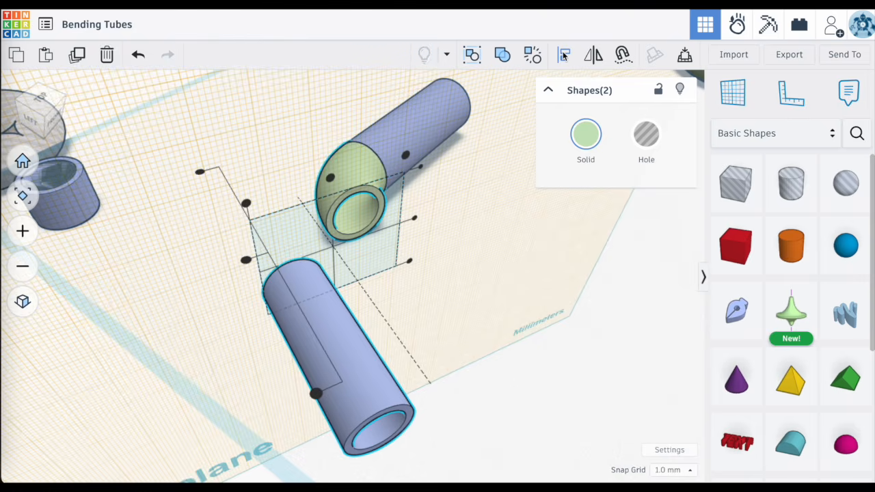
right_drag(412, 232, 476, 279)
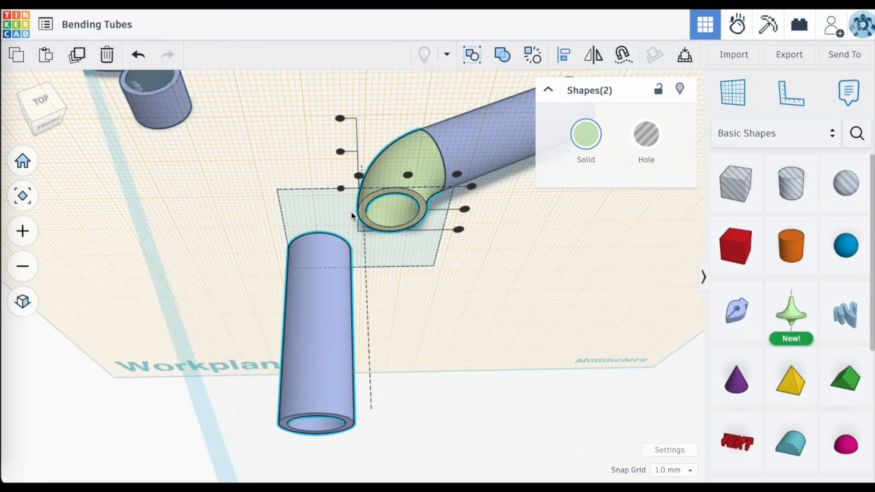
click(466, 211)
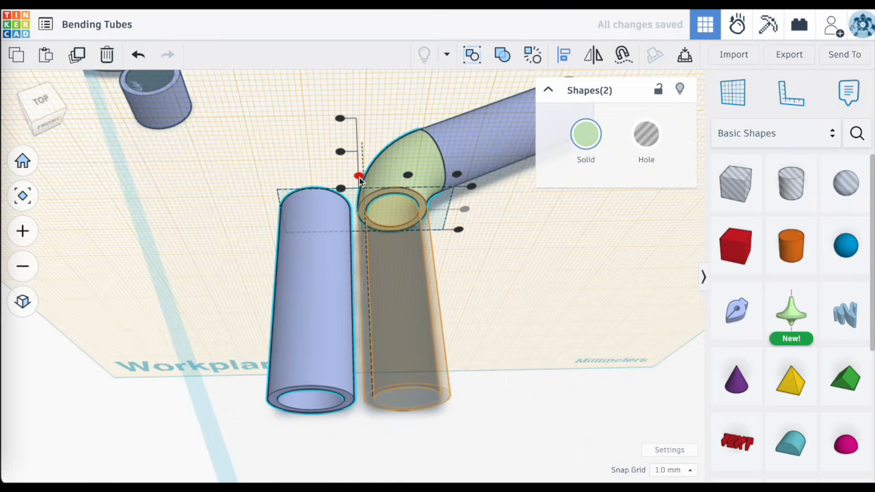
scroll(359, 177, up, 5)
click(358, 194)
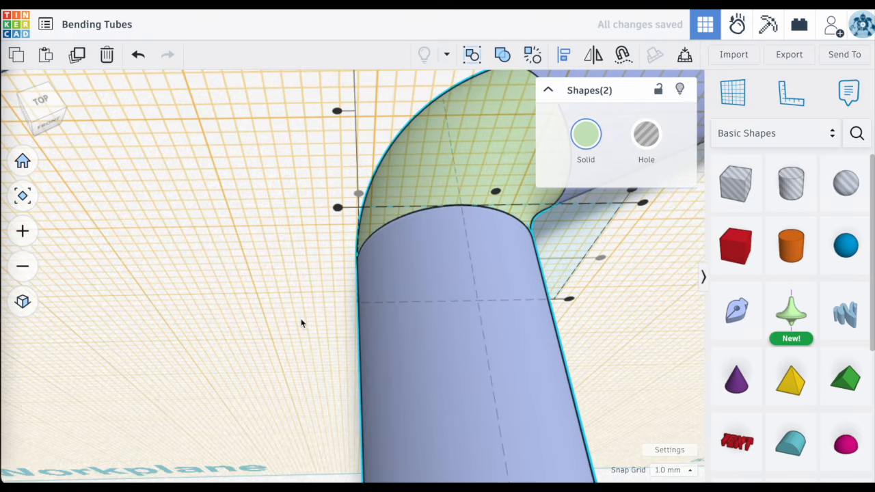
scroll(301, 322, down, 2)
right_drag(301, 322, 250, 294)
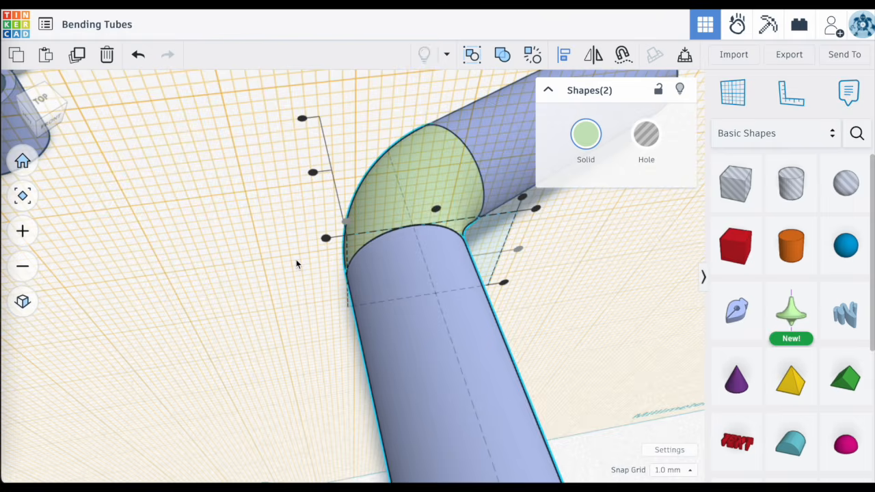
Step: Restore the default workplane and look over the bend with a straight tube joined at each end
click(717, 101)
click(234, 283)
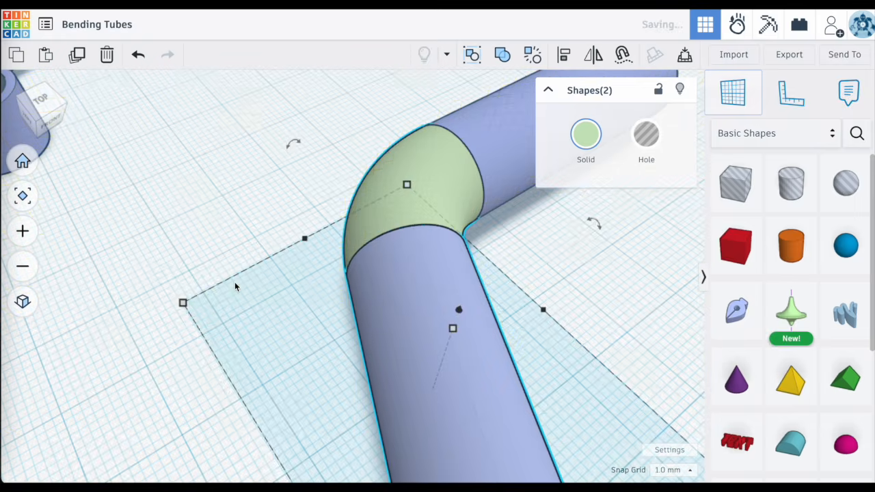
scroll(234, 285, down, 5)
click(234, 286)
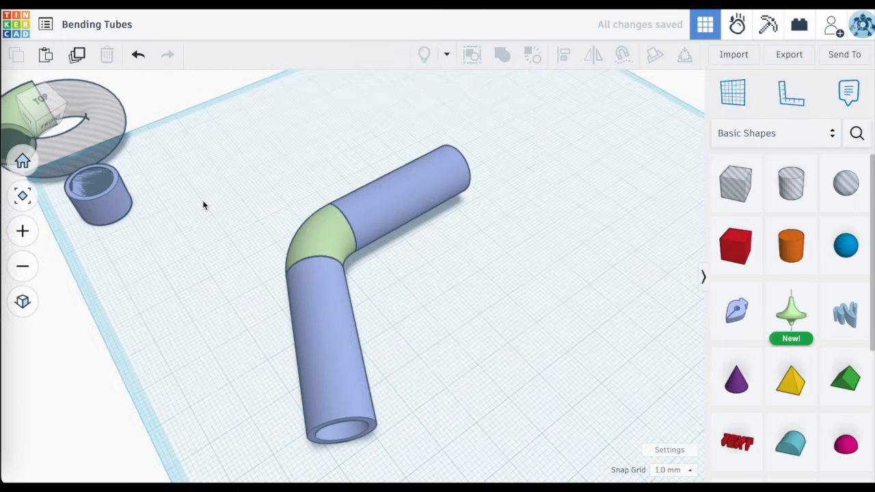
right_drag(203, 205, 238, 205)
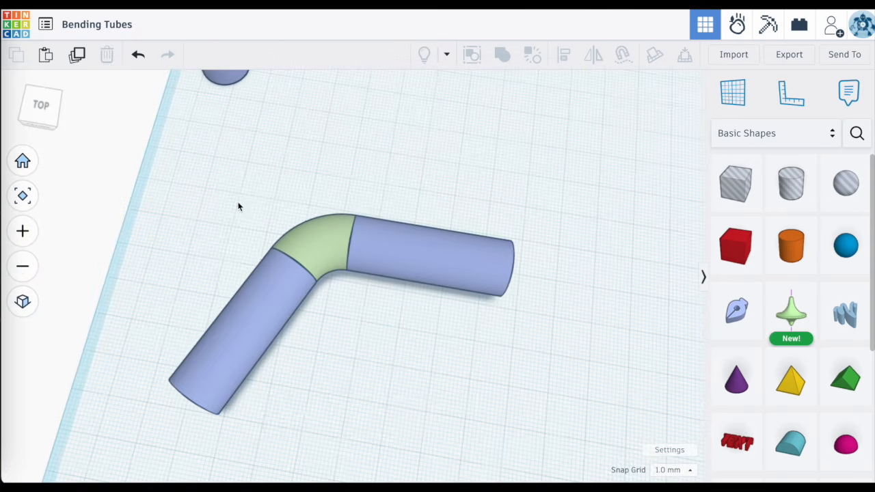
Step: Group the two straight tubes and the 65-degree bend into one object, and place it behind the workplane
drag(237, 202, 387, 325)
key(ctrl+g)
right_drag(387, 326, 276, 183)
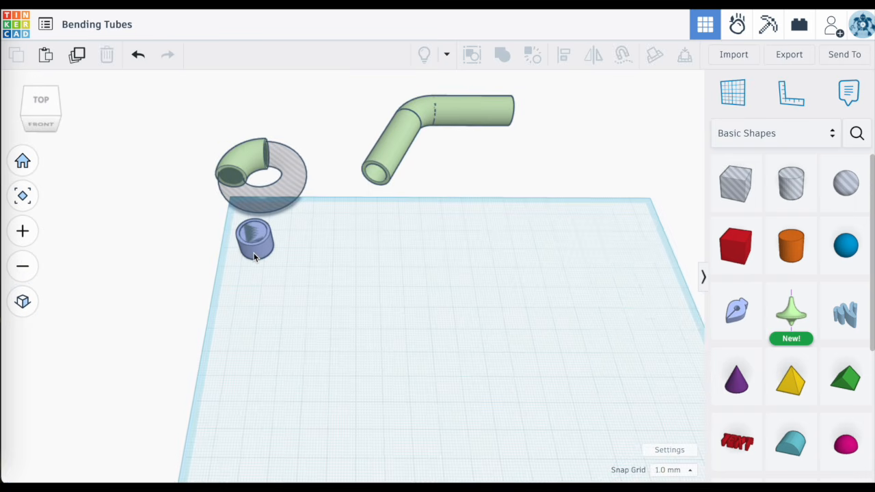
Step: Select the short upright tube together with its inner hole cylinder, and rotate both -90° so they lie flat
scroll(253, 256, up, 5)
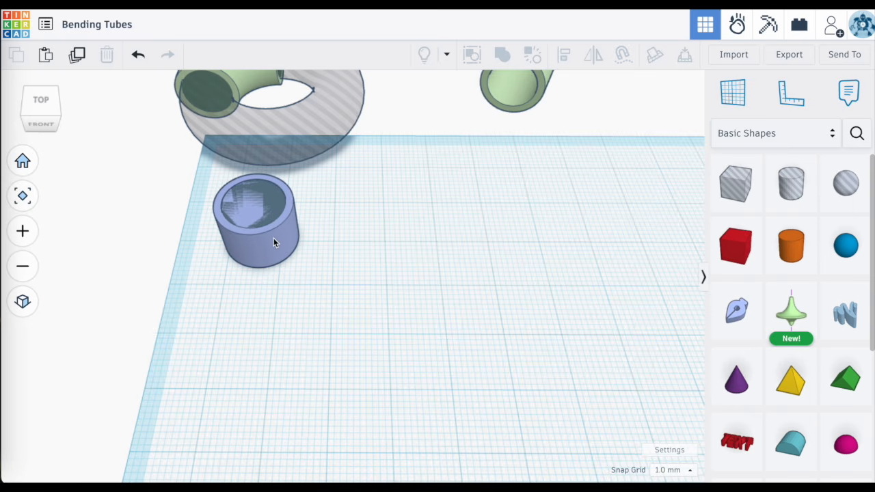
click(249, 203)
right_drag(330, 287, 336, 301)
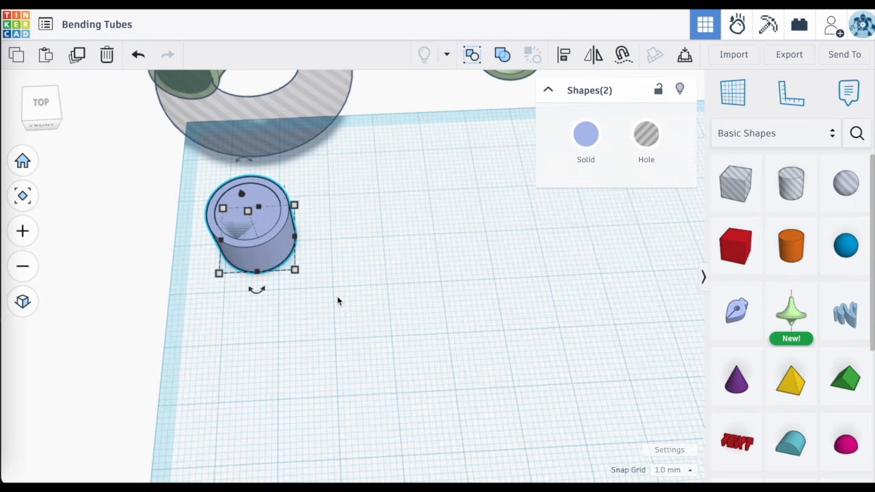
drag(252, 163, 342, 188)
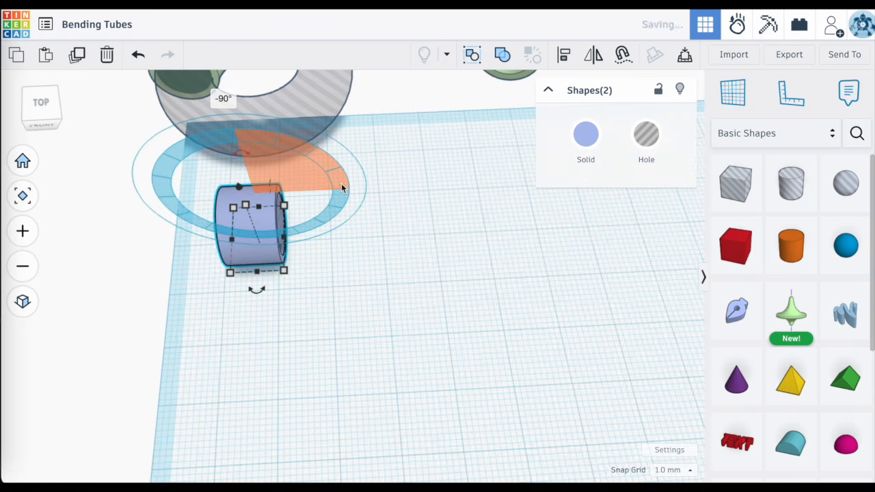
click(347, 320)
Step: Stretch the short tube and its inner hole cylinder along their axis into a long straight tube
right_drag(347, 320, 255, 275)
scroll(255, 275, up, 5)
click(194, 170)
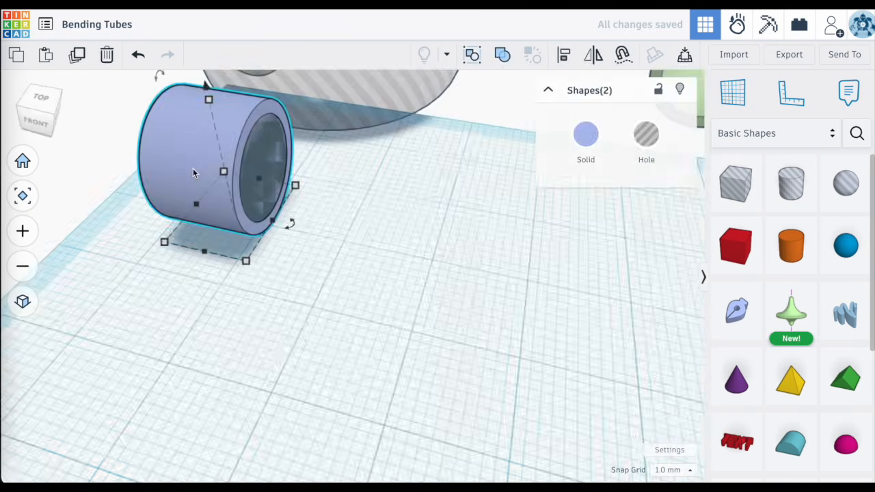
click(298, 251)
drag(298, 252, 211, 209)
drag(271, 219, 499, 268)
click(438, 408)
right_drag(438, 408, 352, 398)
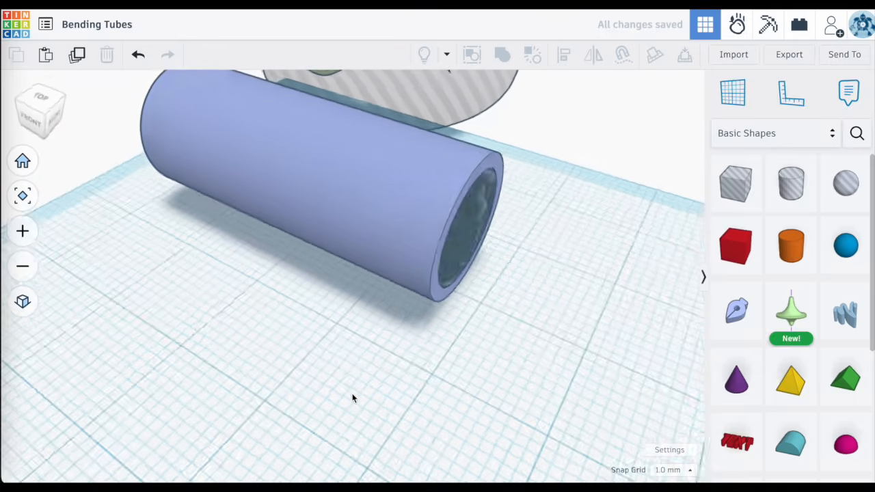
Step: Duplicate the long tube with its hole cylinder, rotate the copy -90° on the workplane, and shift it clear of the original
scroll(351, 398, down, 3)
scroll(353, 416, up, 2)
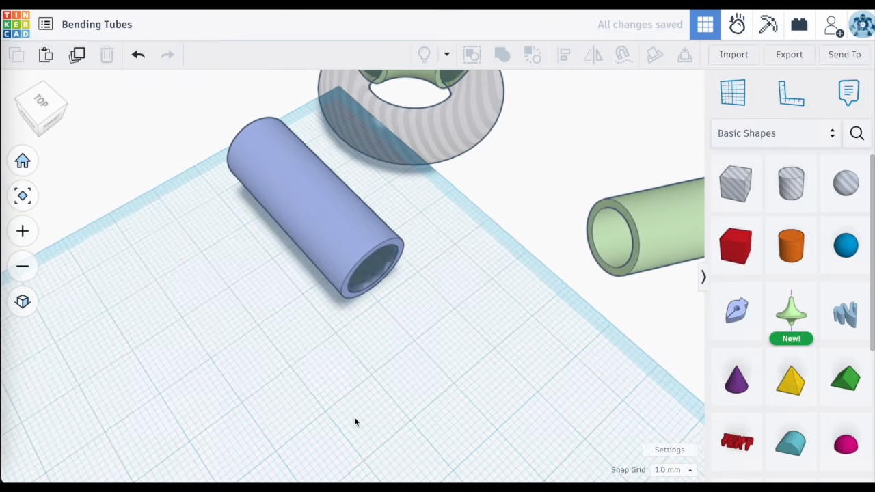
drag(409, 226, 318, 286)
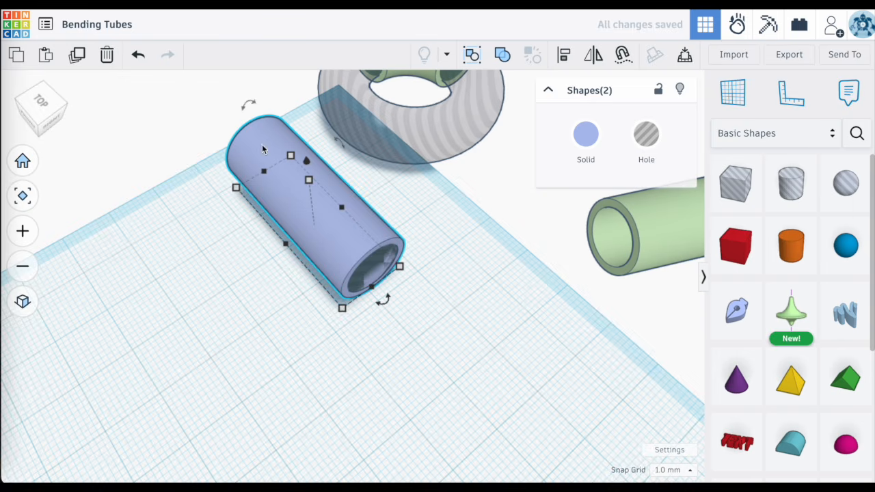
drag(383, 300, 218, 295)
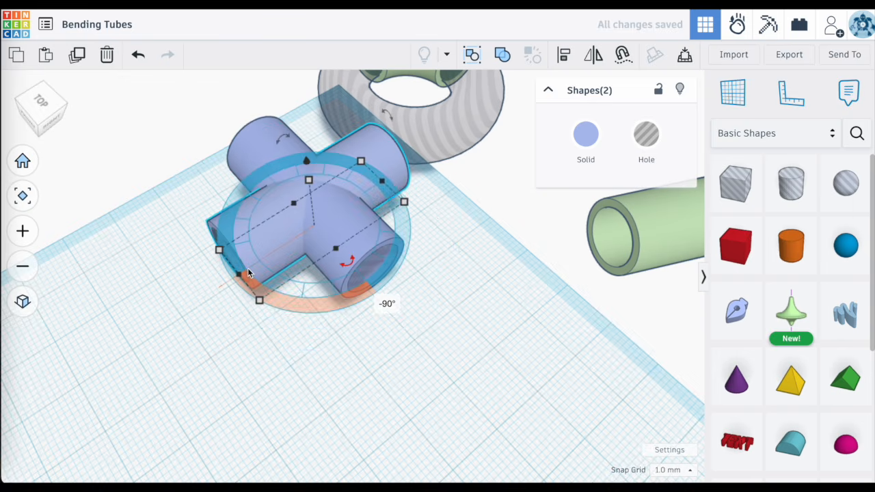
right_drag(182, 365, 131, 388)
key(shift+Down)
key(shift+Down)
key(shift+Down)
Step: Move one long tube, together with its inner hole cylinder, sideways until its end sits inside the other tube's side as a T-joint
click(362, 382)
drag(258, 136, 327, 258)
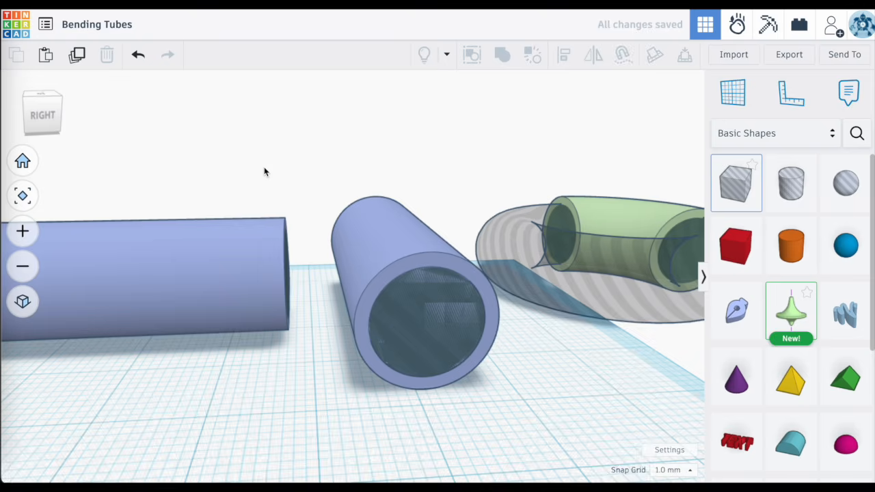
drag(264, 166, 215, 318)
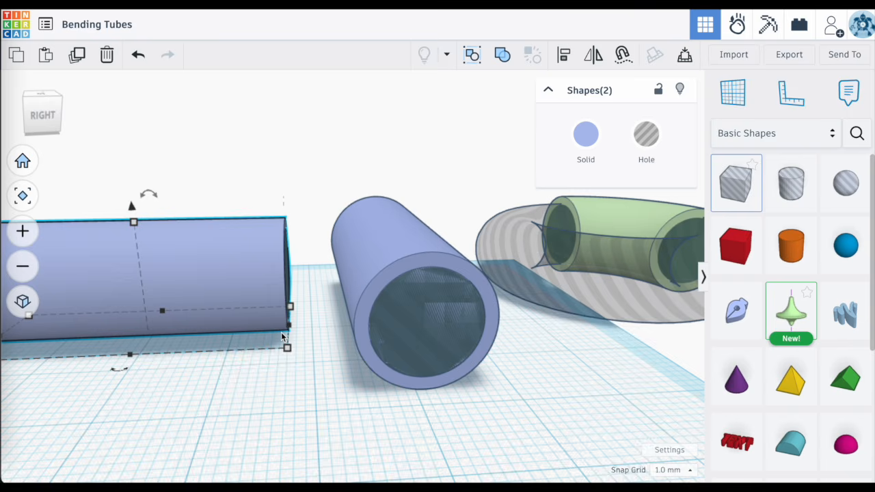
key(Right)
key(Right)
key(Right)
key(Right)
key(Right)
key(Right)
key(Right)
key(Right)
key(Right)
key(Right)
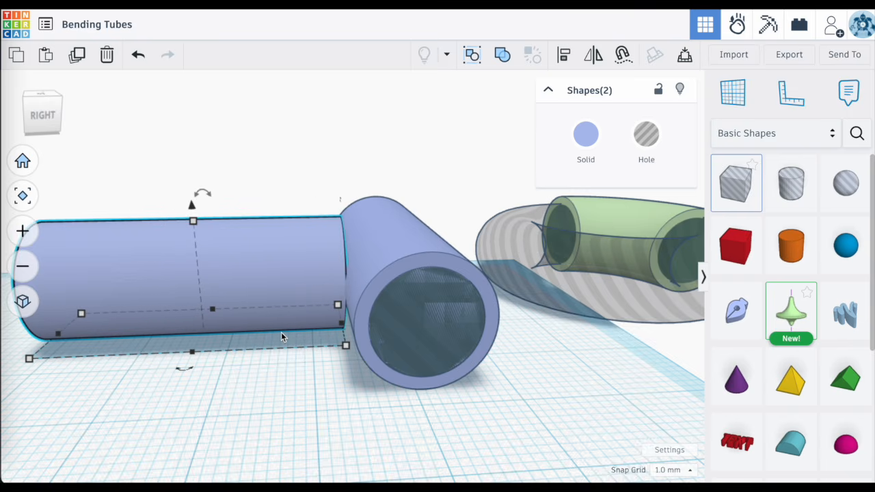
key(Right)
key(Right)
key(Right)
key(Right)
key(Right)
key(Right)
key(Right)
key(Right)
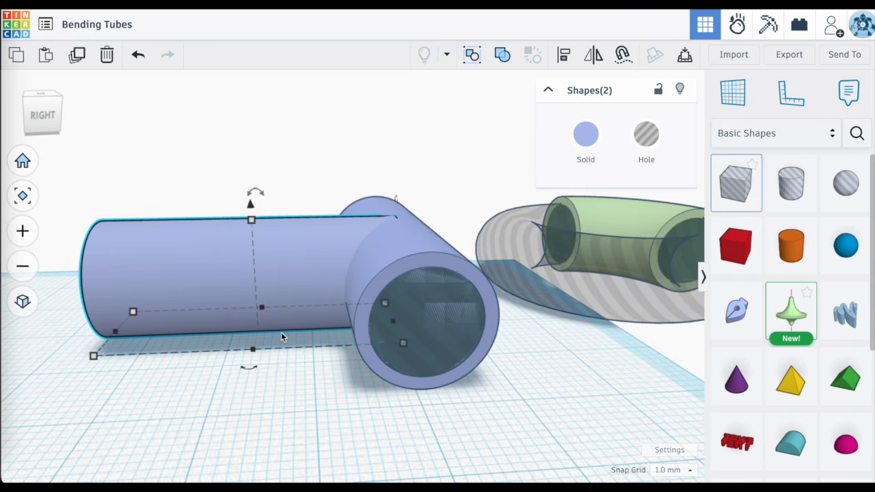
Step: Select both crossing tubes with their hole cylinders and group them as a union
right_drag(420, 371, 399, 384)
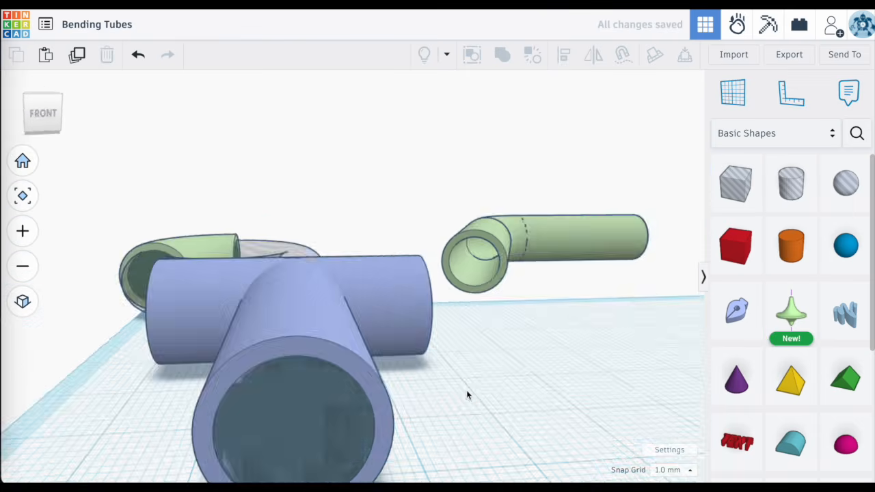
right_drag(466, 389, 173, 441)
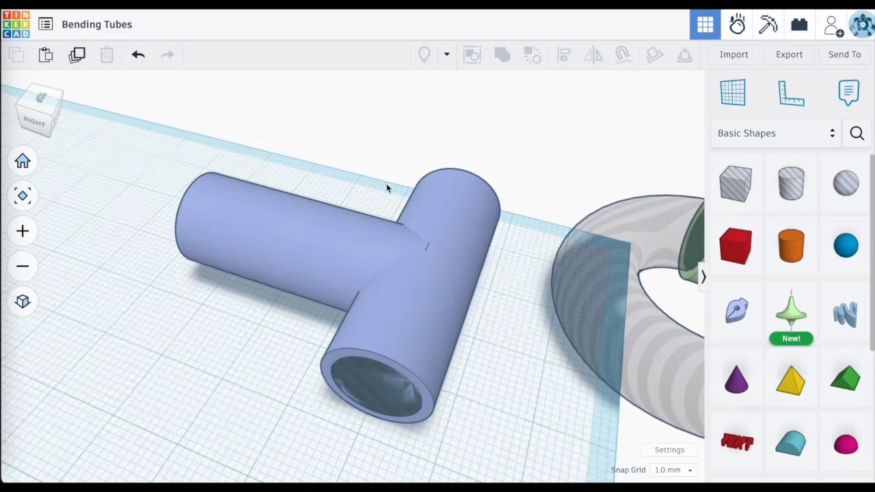
drag(385, 187, 457, 323)
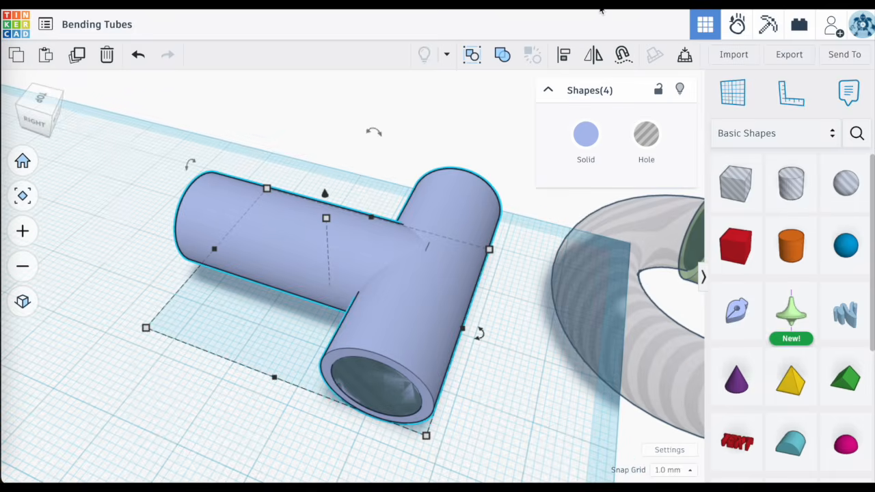
click(502, 54)
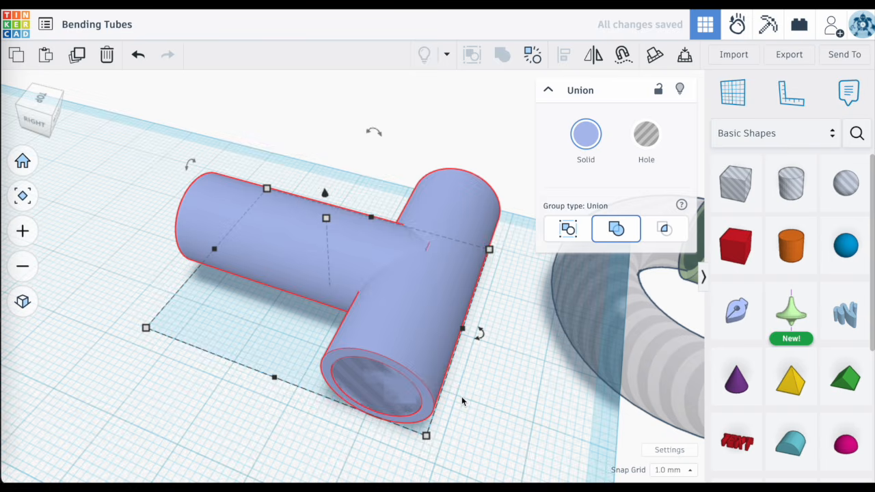
Step: Examine the T-joint's inner passage through the open end of the tube
right_drag(462, 400, 490, 331)
scroll(394, 336, up, 5)
scroll(394, 337, down, 2)
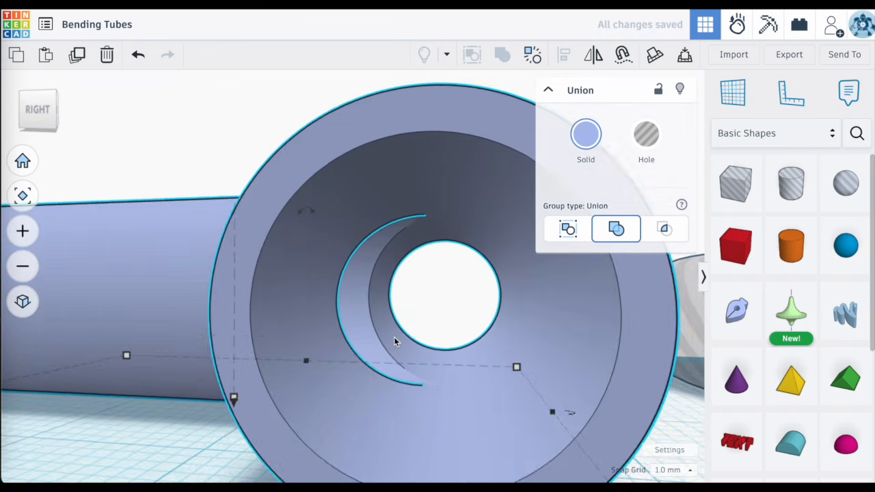
scroll(365, 387, up, 3)
right_drag(366, 387, 352, 410)
scroll(352, 410, down, 5)
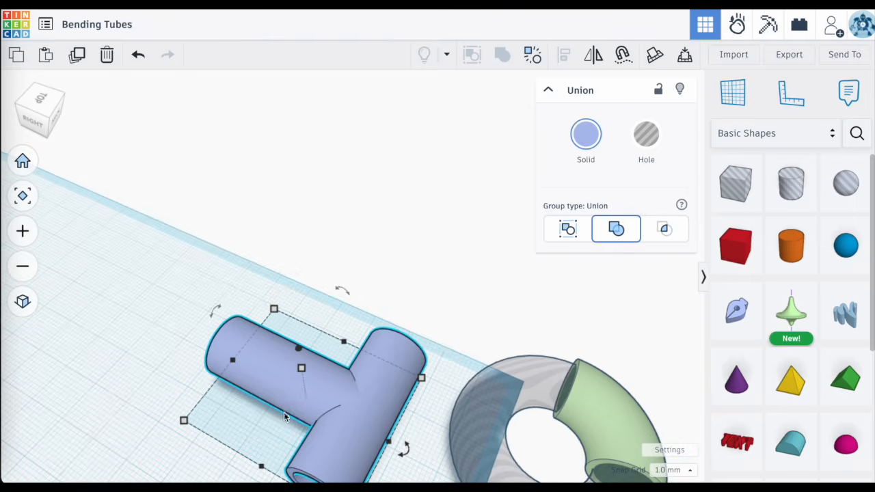
right_drag(271, 410, 386, 441)
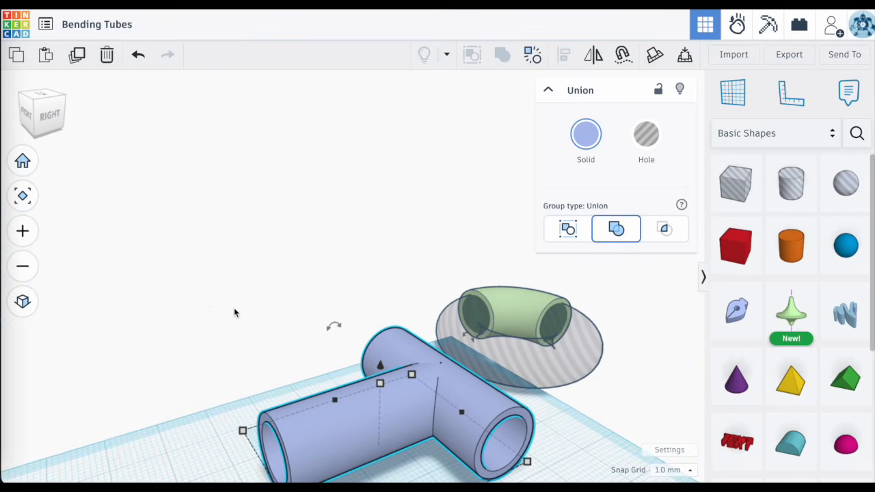
Step: Make the T-joint transparent and examine its hollow interior from several sides
click(23, 196)
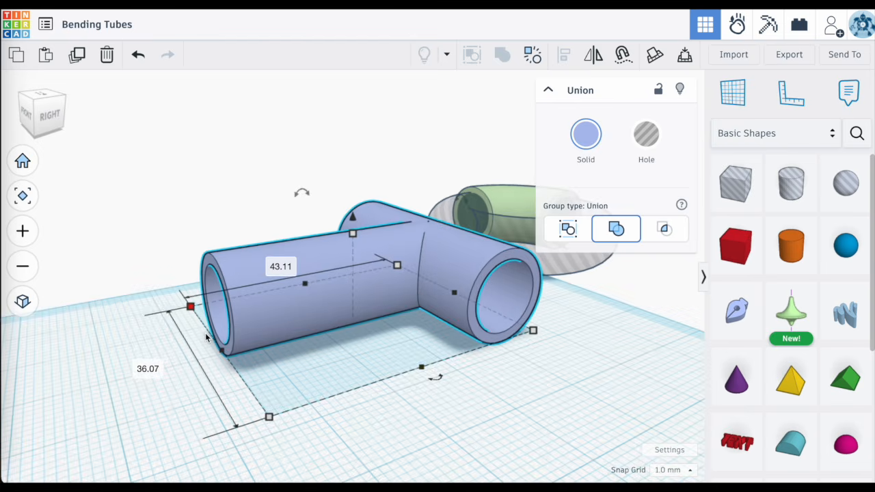
key(t)
scroll(356, 375, up, 5)
right_drag(357, 373, 449, 408)
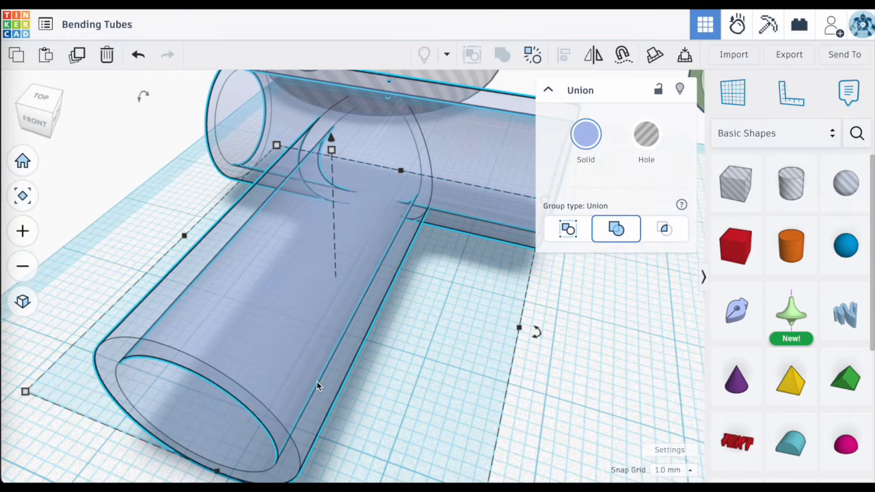
right_drag(316, 380, 241, 440)
scroll(240, 440, down, 6)
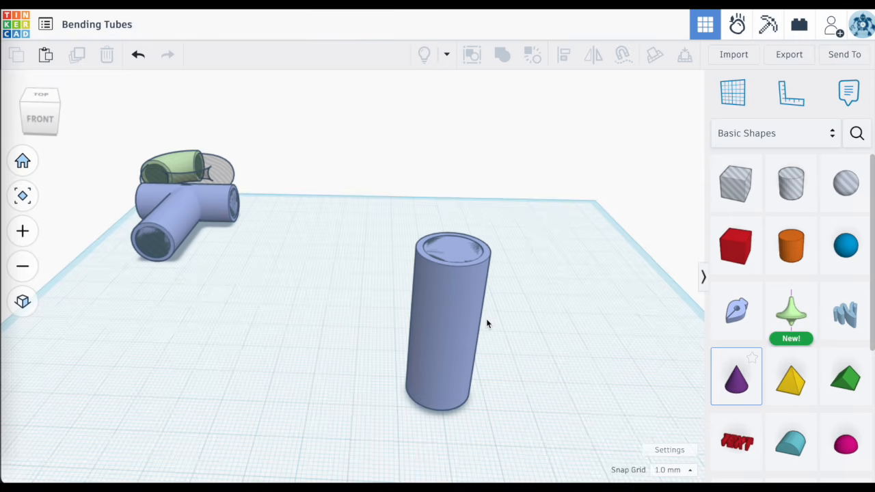
Step: Add a Revolve shape with its default sketch in front of the upright tube
click(791, 311)
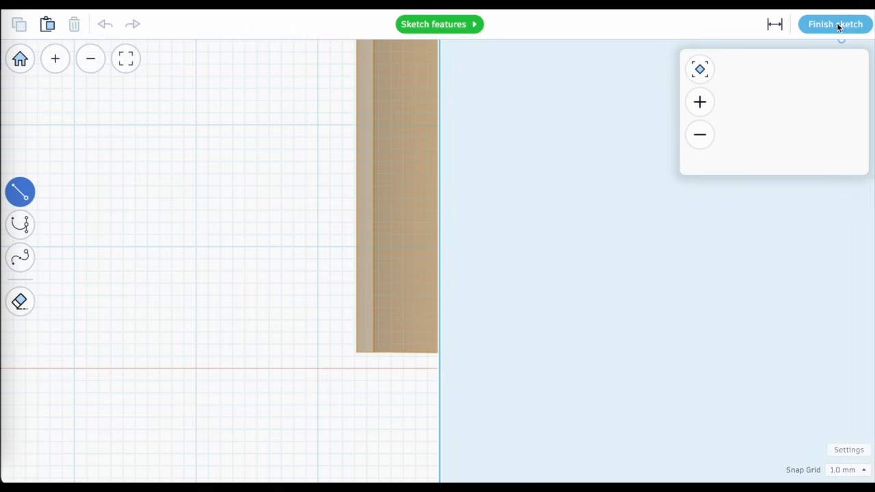
click(839, 26)
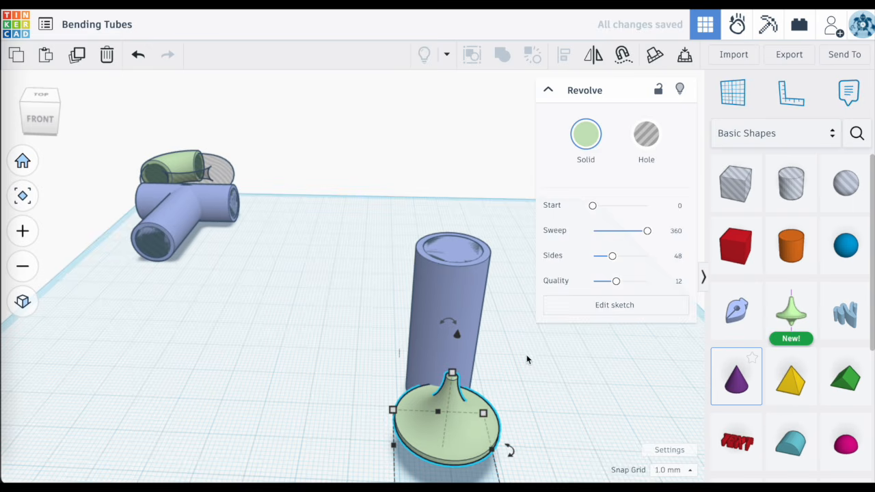
click(22, 195)
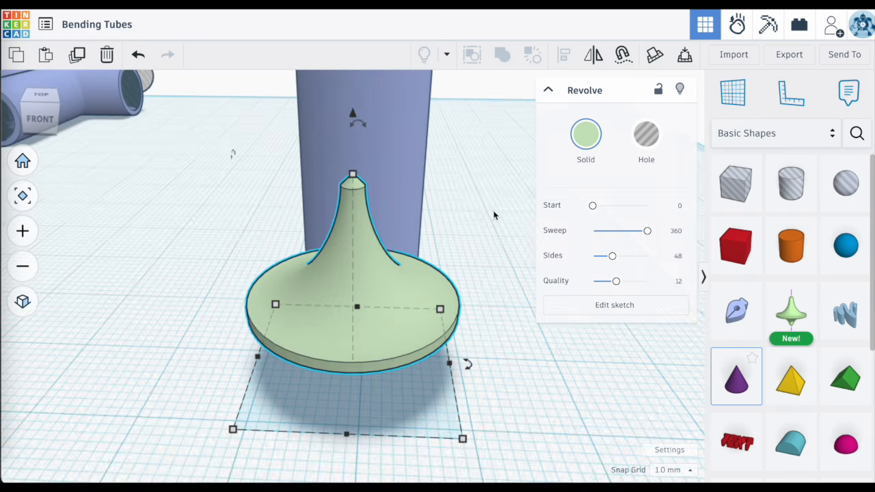
Step: Select the Revolve shape with the upright tube and its hole cylinder, and align their centres across the width
click(478, 211)
drag(478, 212, 287, 334)
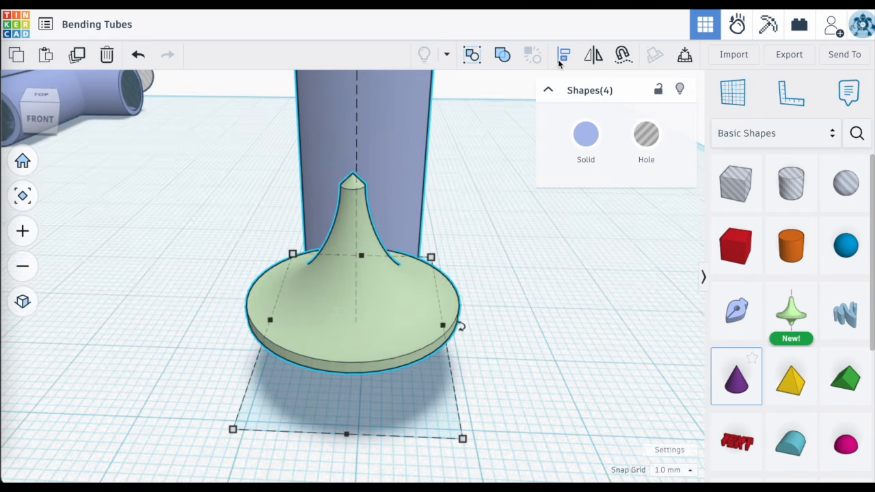
click(564, 54)
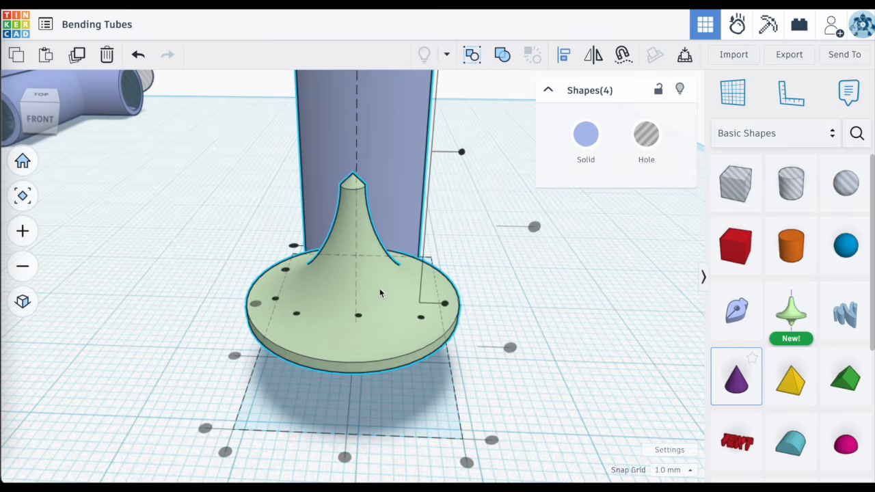
click(358, 316)
click(519, 400)
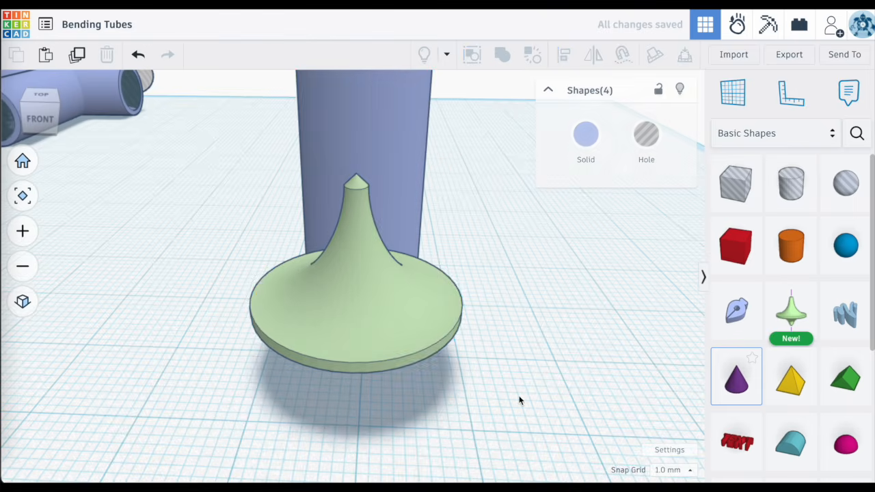
Step: Open the Revolve shape's sketch for editing and set its snap grid to 0.1 mm
right_drag(519, 401, 507, 373)
double_click(375, 336)
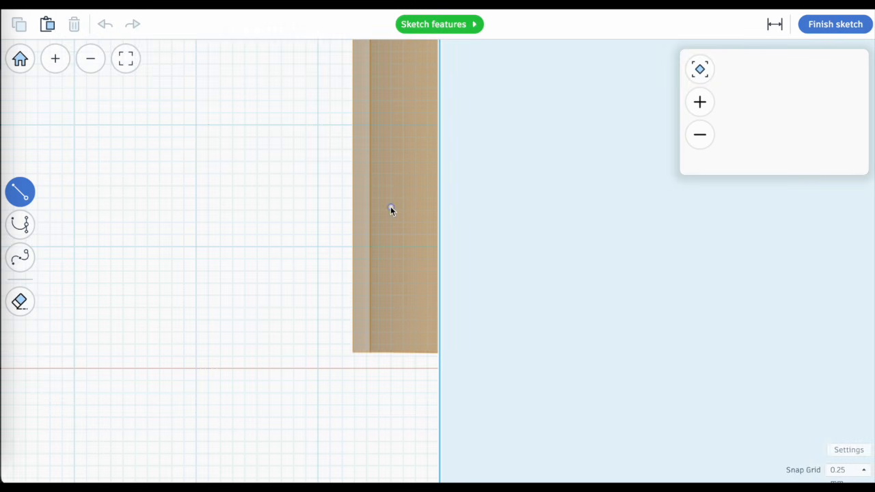
right_drag(390, 206, 372, 425)
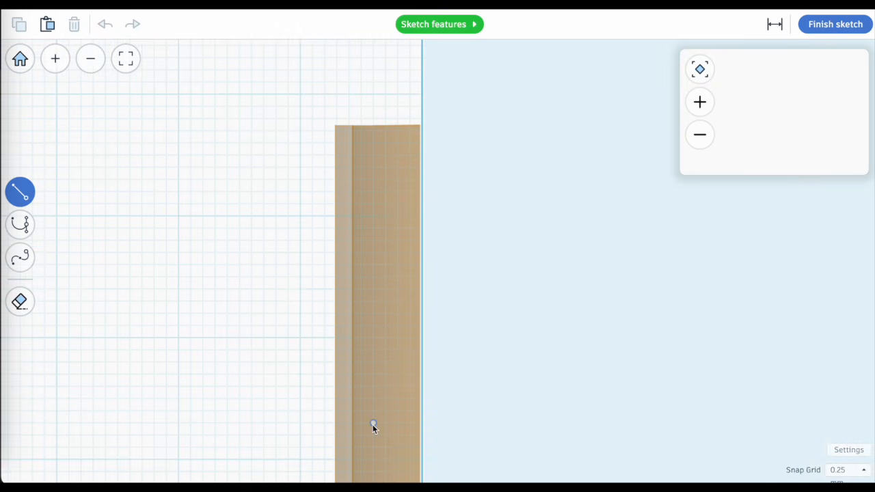
scroll(346, 203, up, 3)
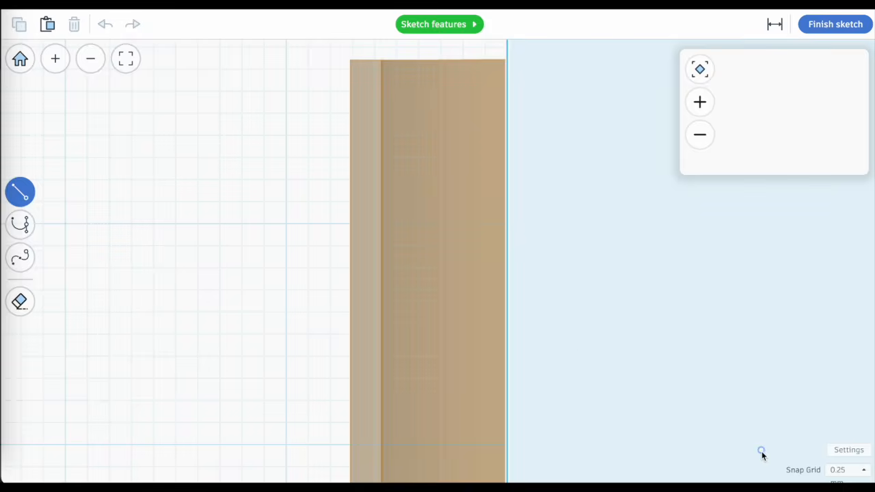
click(850, 471)
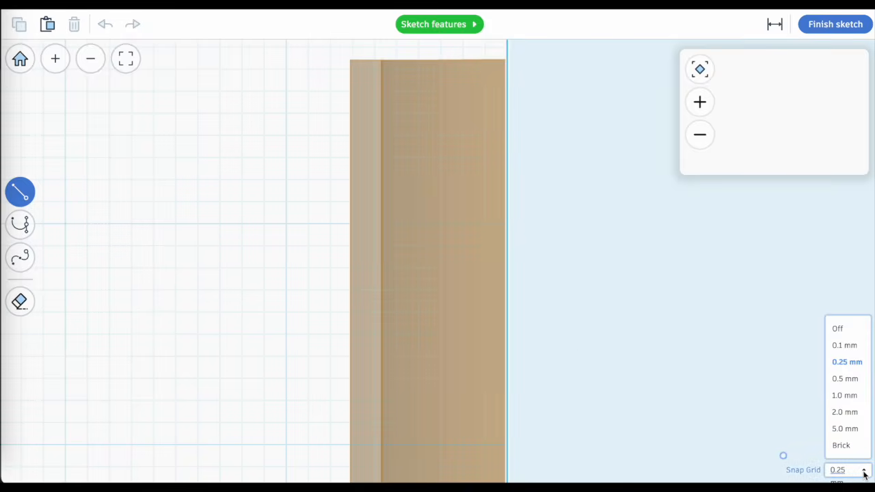
click(845, 346)
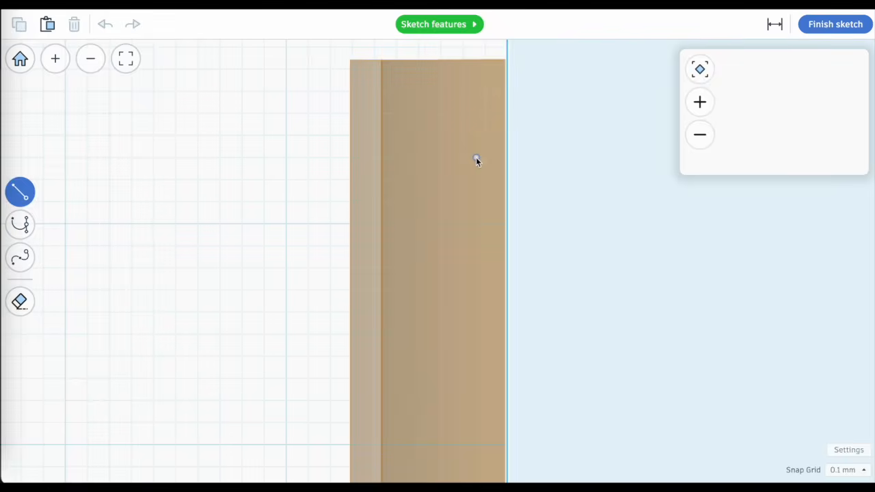
Step: Start the revolve profile with a 0.50 mm horizontal line running outward across the tube's upper outer edge
middle_drag(477, 160, 474, 312)
scroll(393, 213, up, 2)
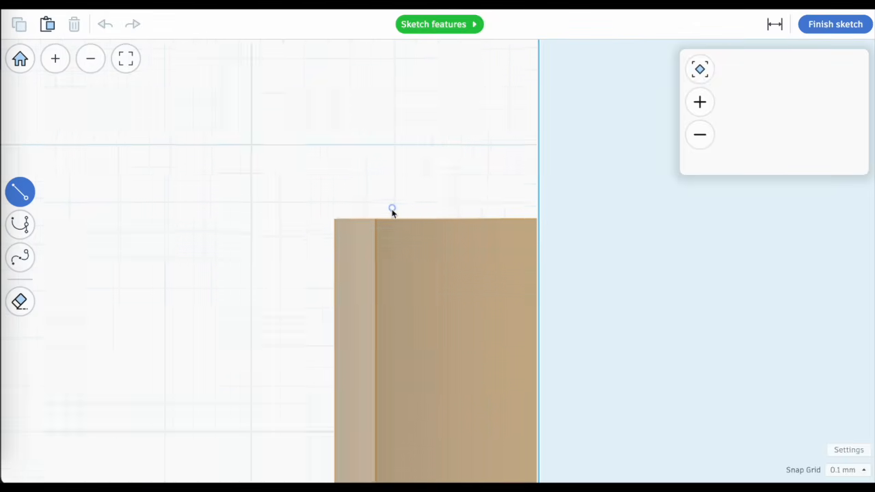
scroll(393, 213, up, 2)
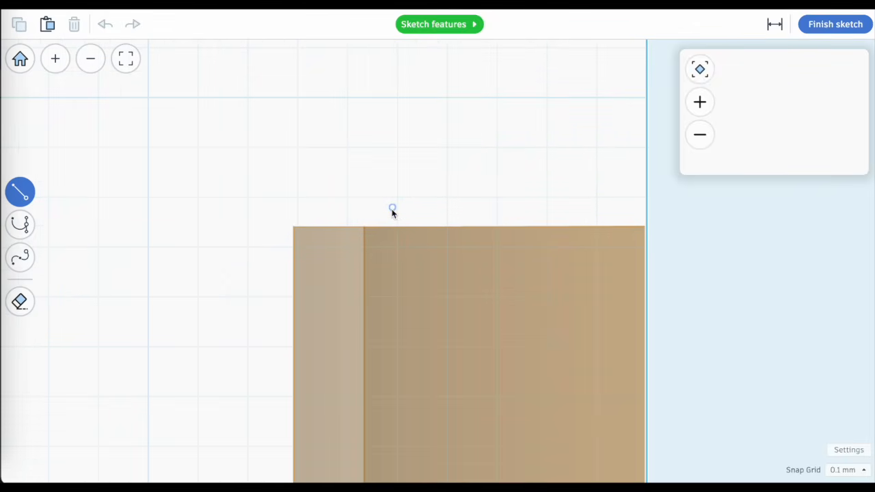
click(307, 227)
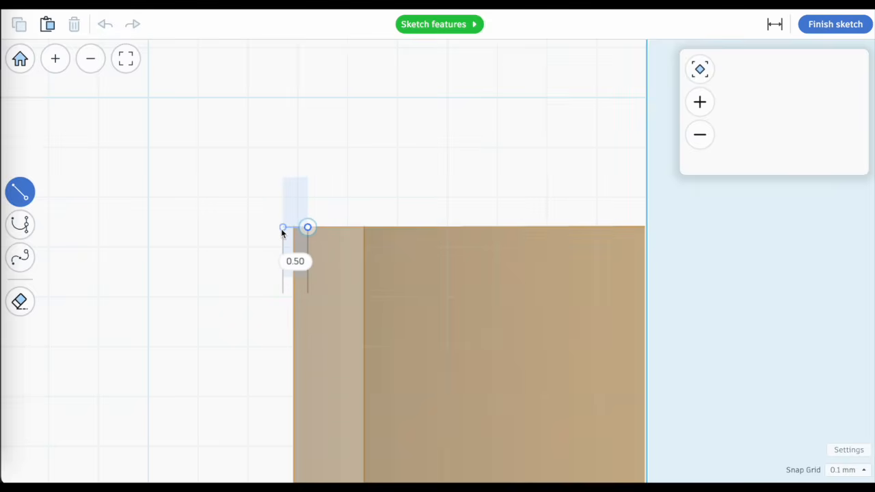
click(282, 227)
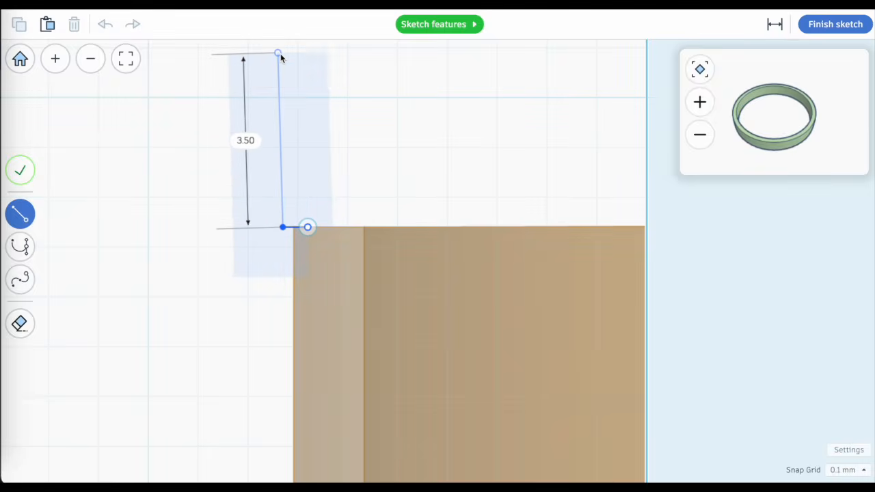
Step: Continue the profile with a 6.60 mm vertical line upward and a 2.00 mm horizontal line outward
middle_drag(281, 54, 274, 226)
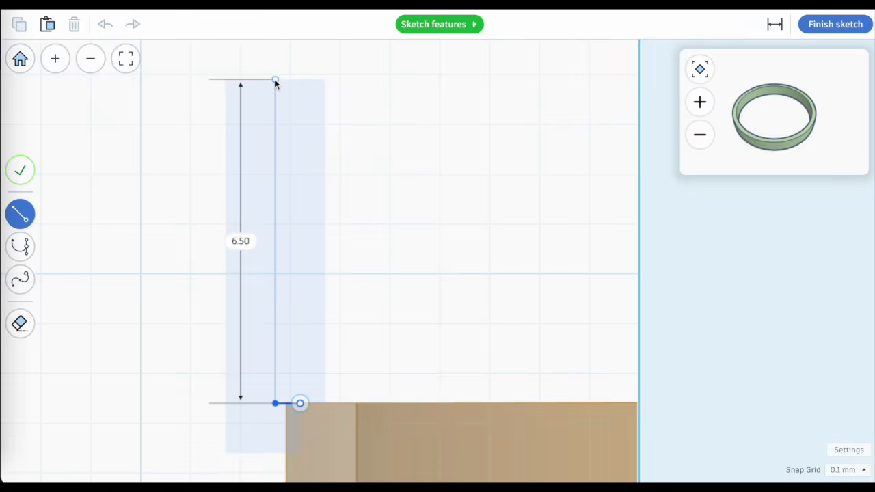
click(275, 74)
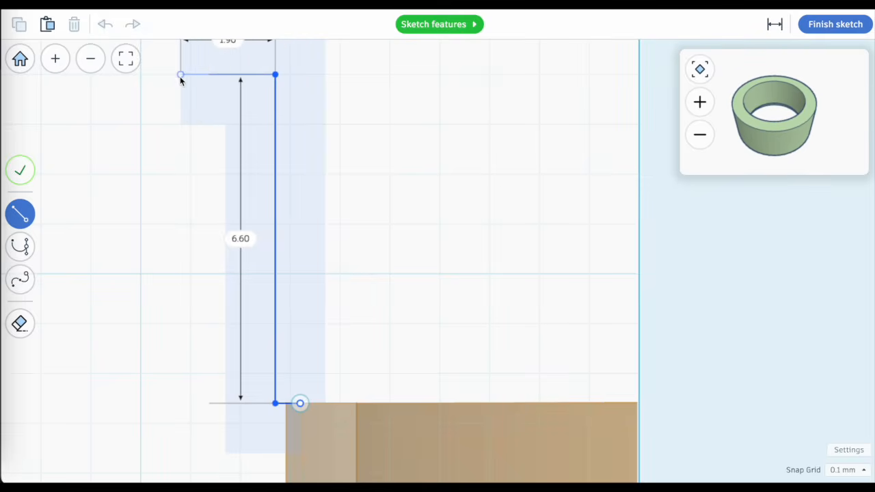
middle_drag(180, 76, 179, 110)
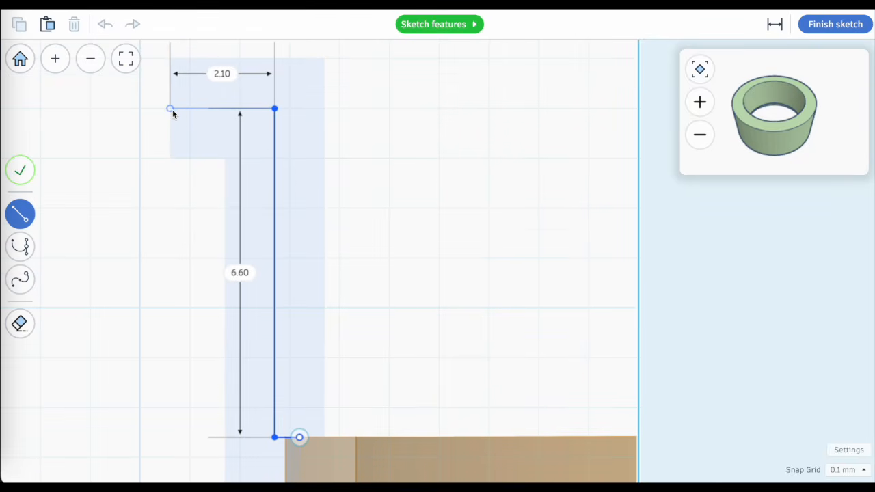
click(174, 108)
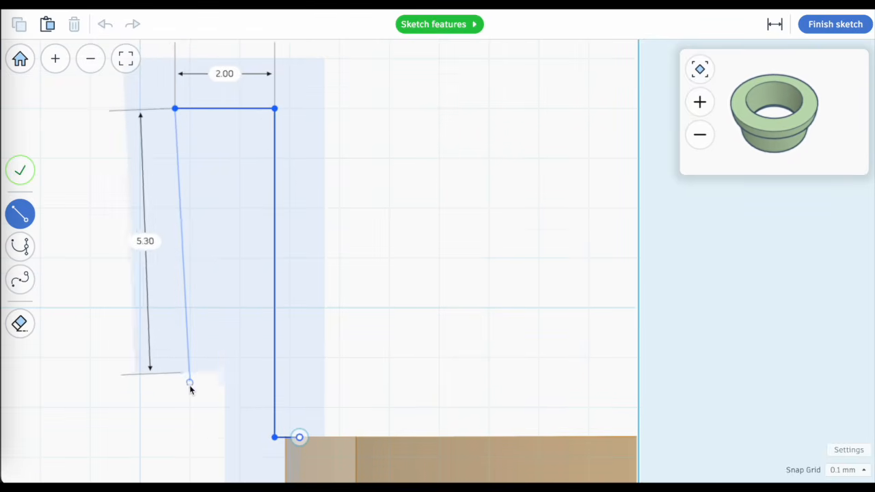
Step: Continue the connector profile with a vertical line down its outer side, ending below the tube's upper rim
scroll(182, 436, down, 3)
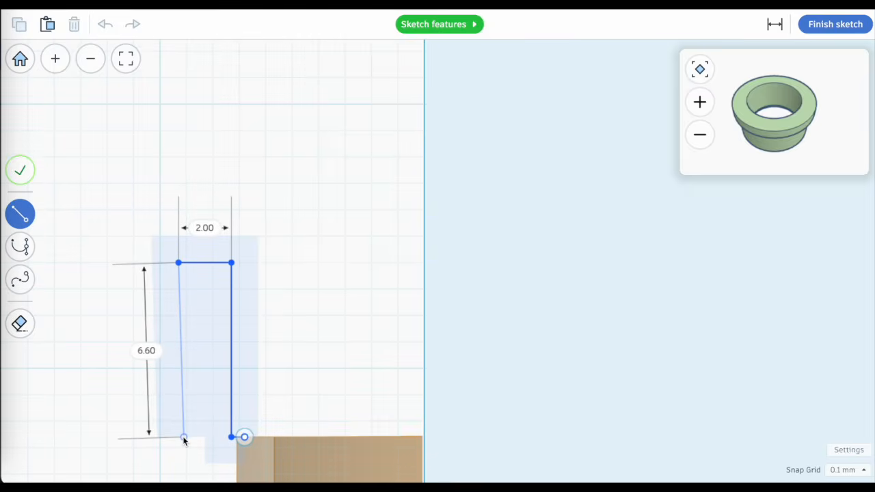
middle_drag(182, 437, 186, 269)
scroll(179, 319, up, 3)
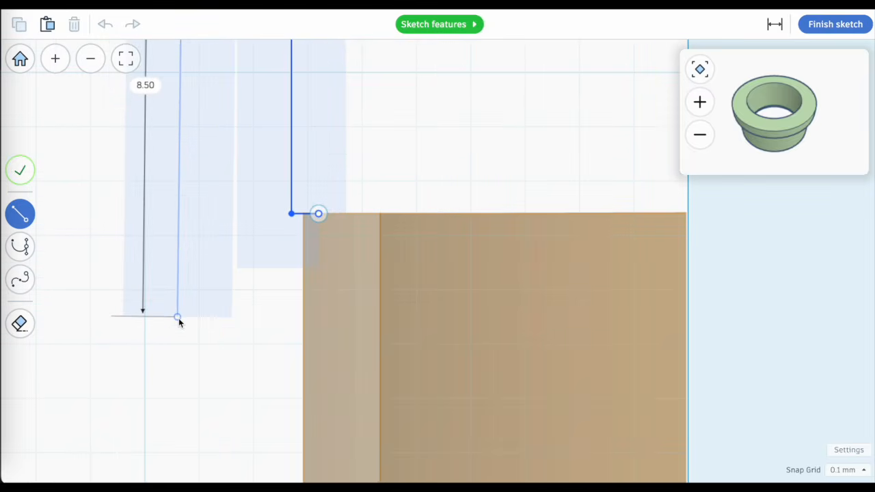
scroll(179, 319, up, 2)
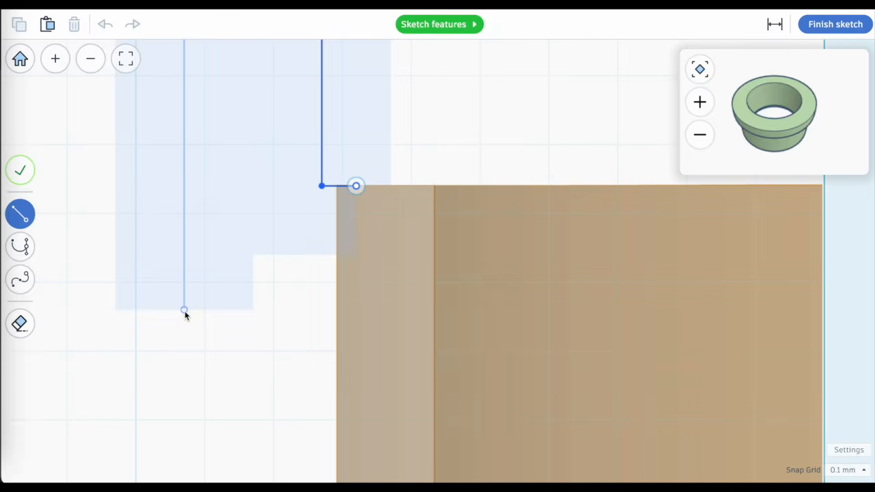
click(185, 312)
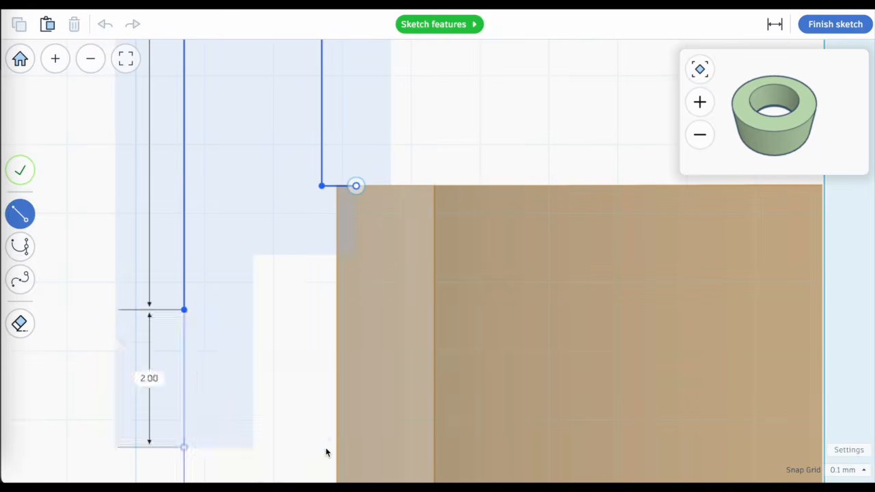
Step: Add a 3.39 mm diagonal line inward to the tube wall, close the profile at its start point and finish the sketch
middle_drag(325, 447, 320, 360)
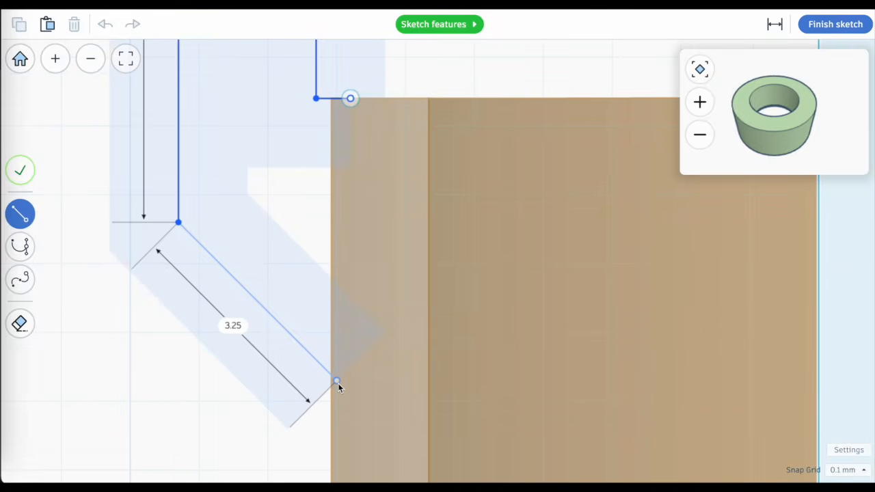
click(344, 389)
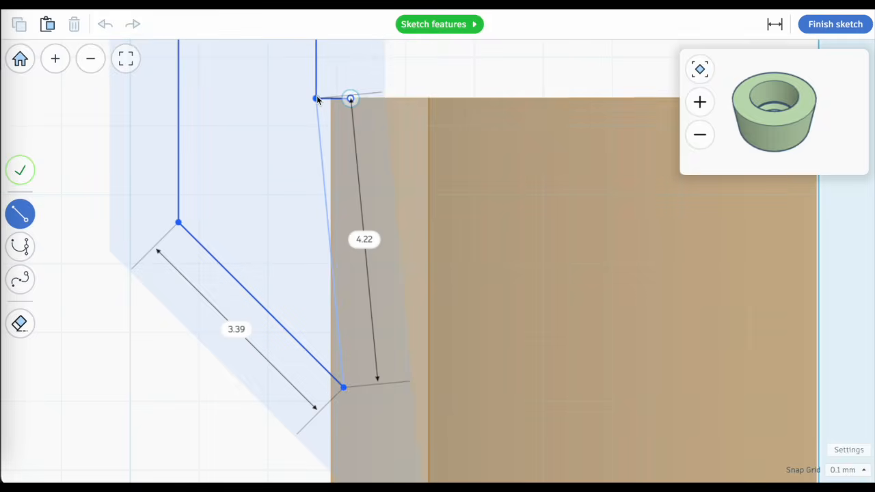
click(349, 101)
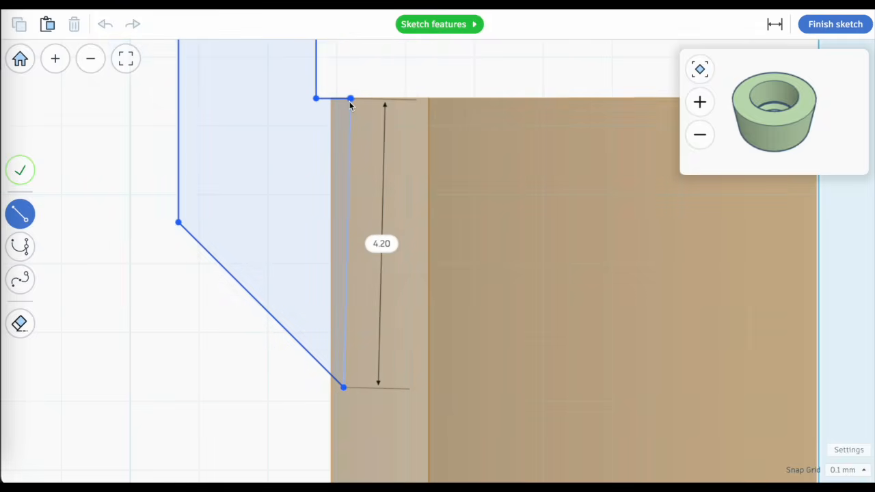
click(350, 100)
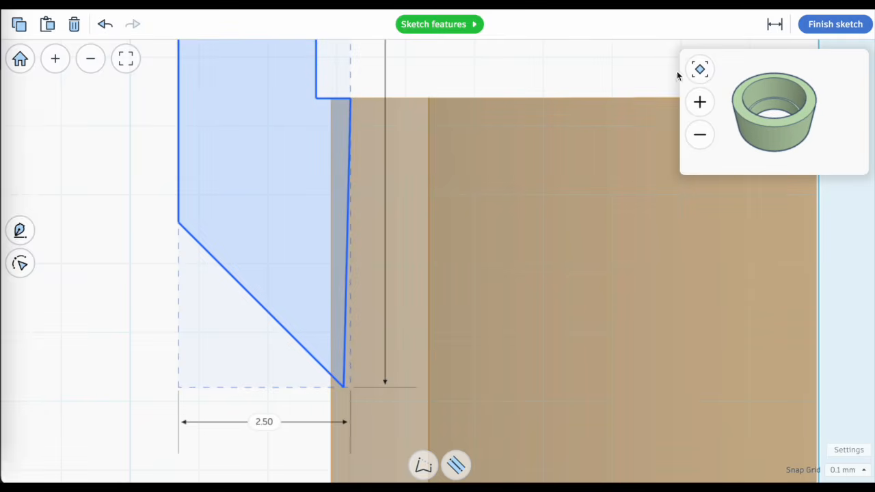
click(849, 26)
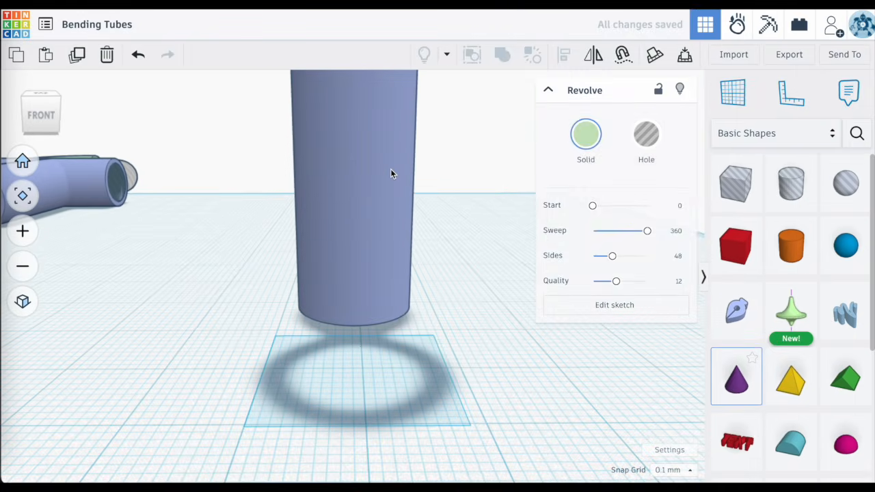
Step: Select the revolved connector together with the upright tube and its hole cylinder, and align their centres front to back
click(23, 196)
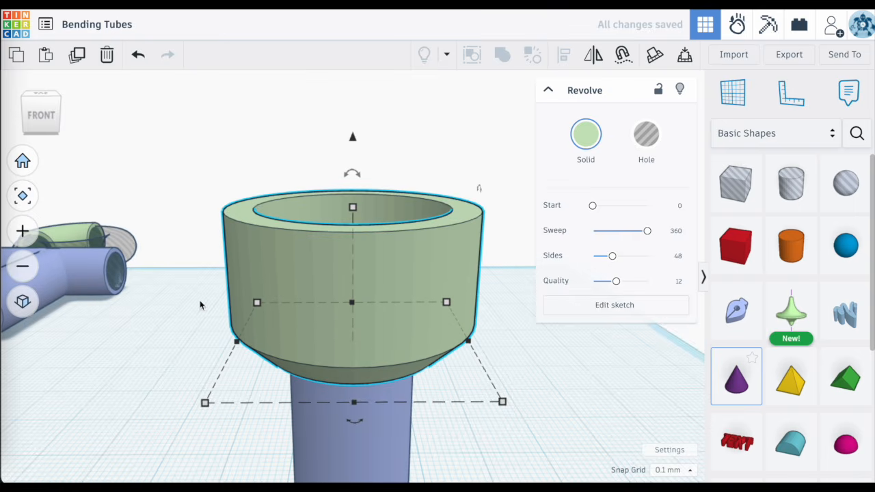
click(234, 179)
drag(245, 157, 495, 473)
right_drag(528, 413, 560, 369)
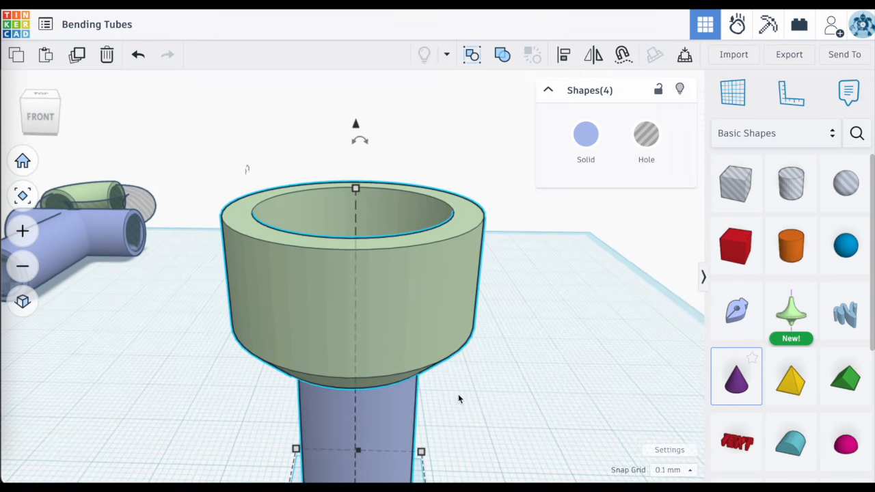
click(563, 57)
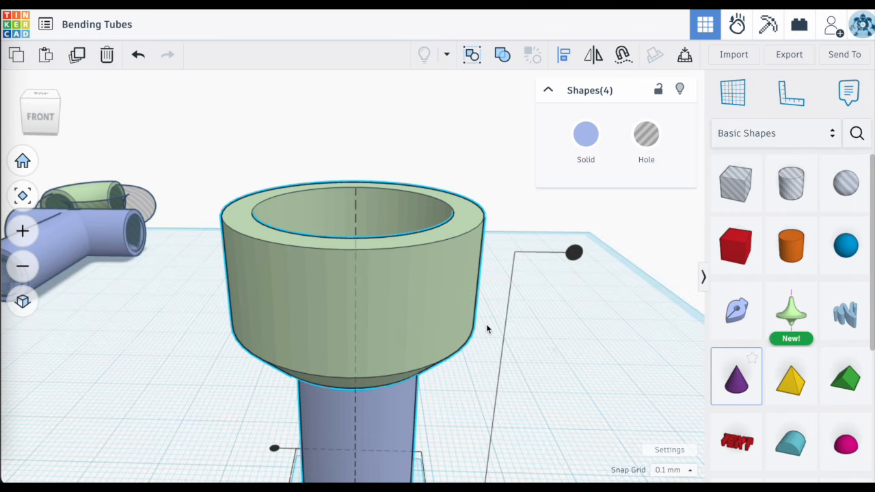
scroll(487, 333, down, 3)
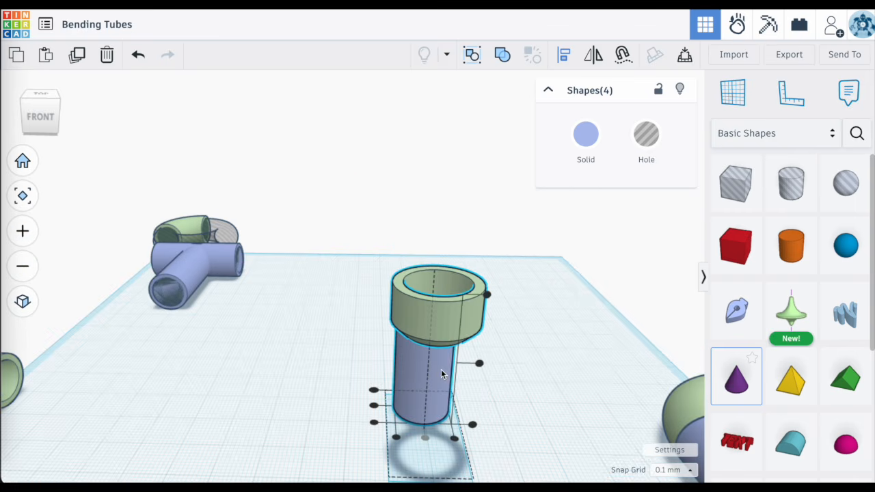
scroll(441, 369, up, 3)
scroll(441, 369, up, 1)
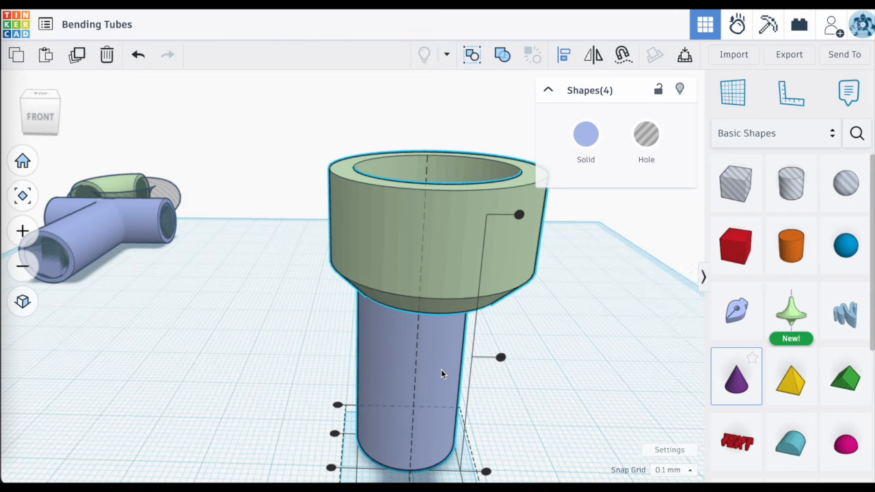
click(334, 434)
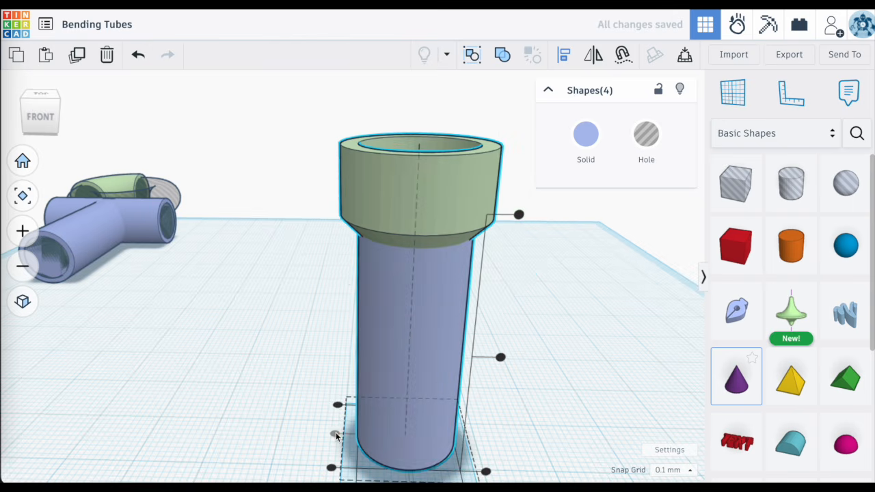
Step: Deselect the shapes and examine the connector's fit on the tube's end from outside and down its opening
scroll(410, 437, down, 3)
middle_drag(410, 437, 406, 402)
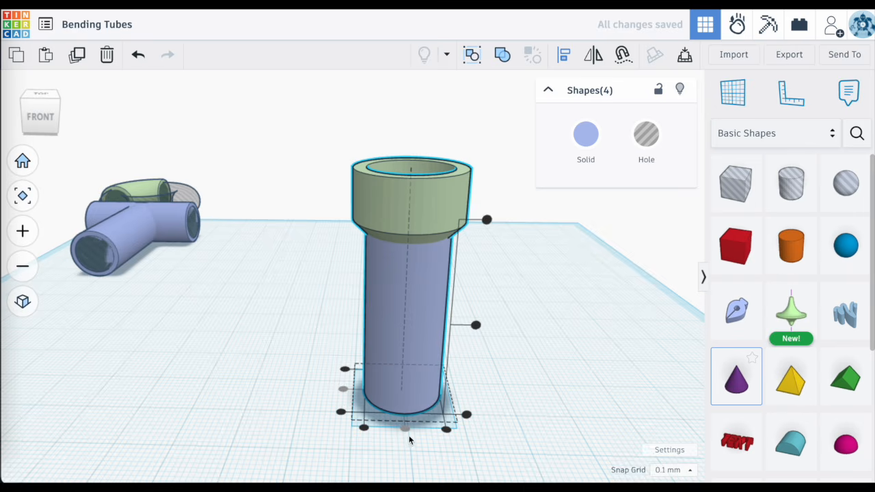
scroll(412, 417, up, 3)
scroll(412, 417, down, 4)
click(491, 338)
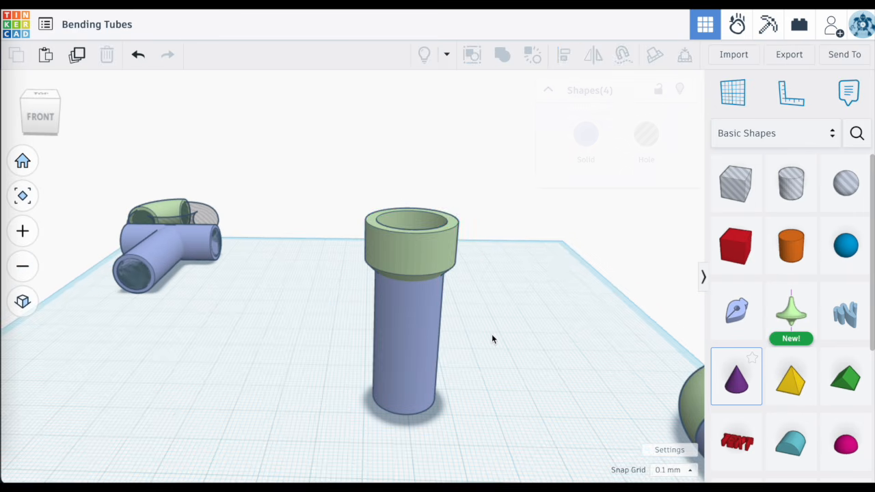
scroll(476, 244, up, 3)
right_drag(476, 244, 405, 293)
scroll(402, 348, up, 4)
scroll(402, 348, down, 3)
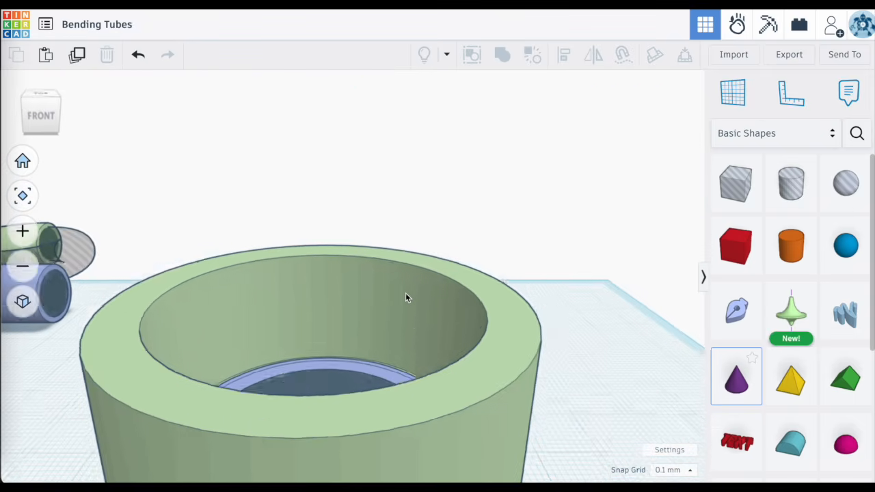
scroll(405, 297, down, 5)
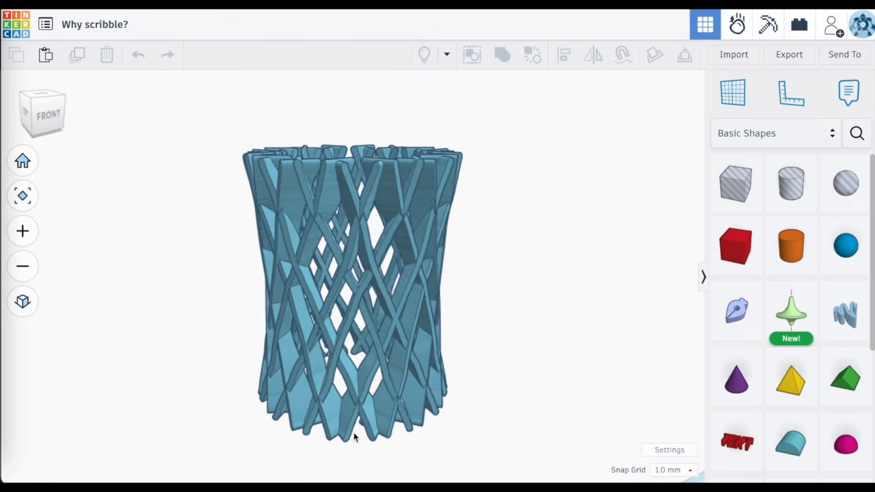
right_drag(336, 441, 250, 491)
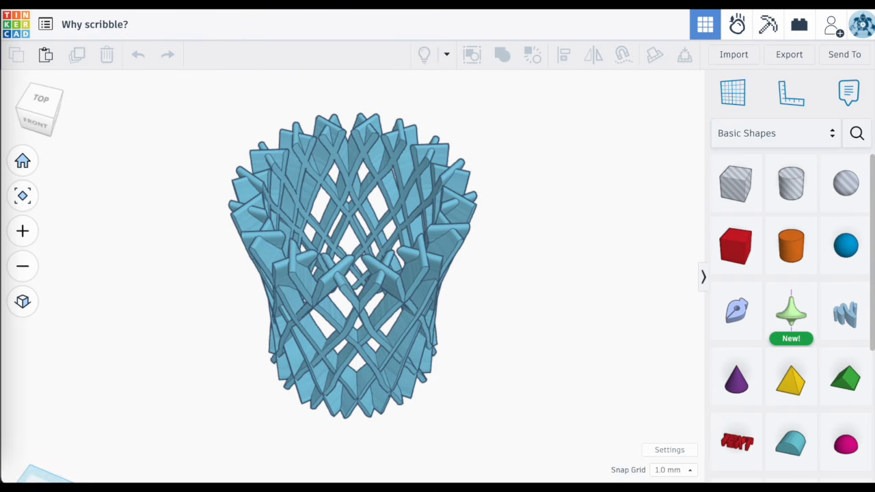